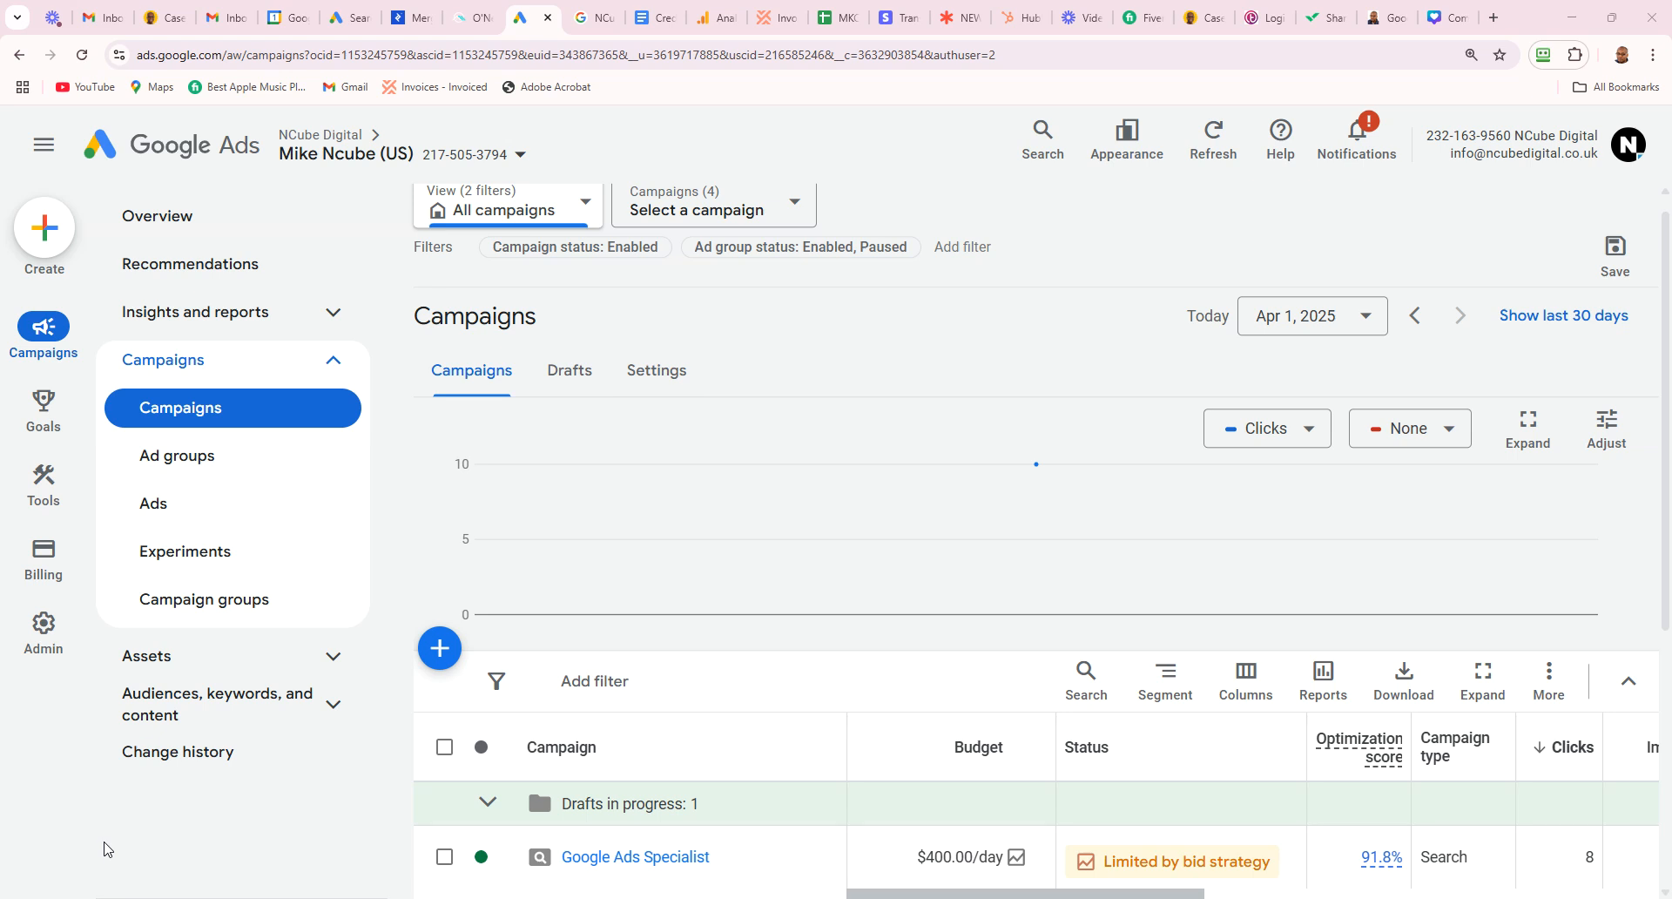
Step: Open Keyword Planner and start discovering new keywords
mouse_move(61, 540)
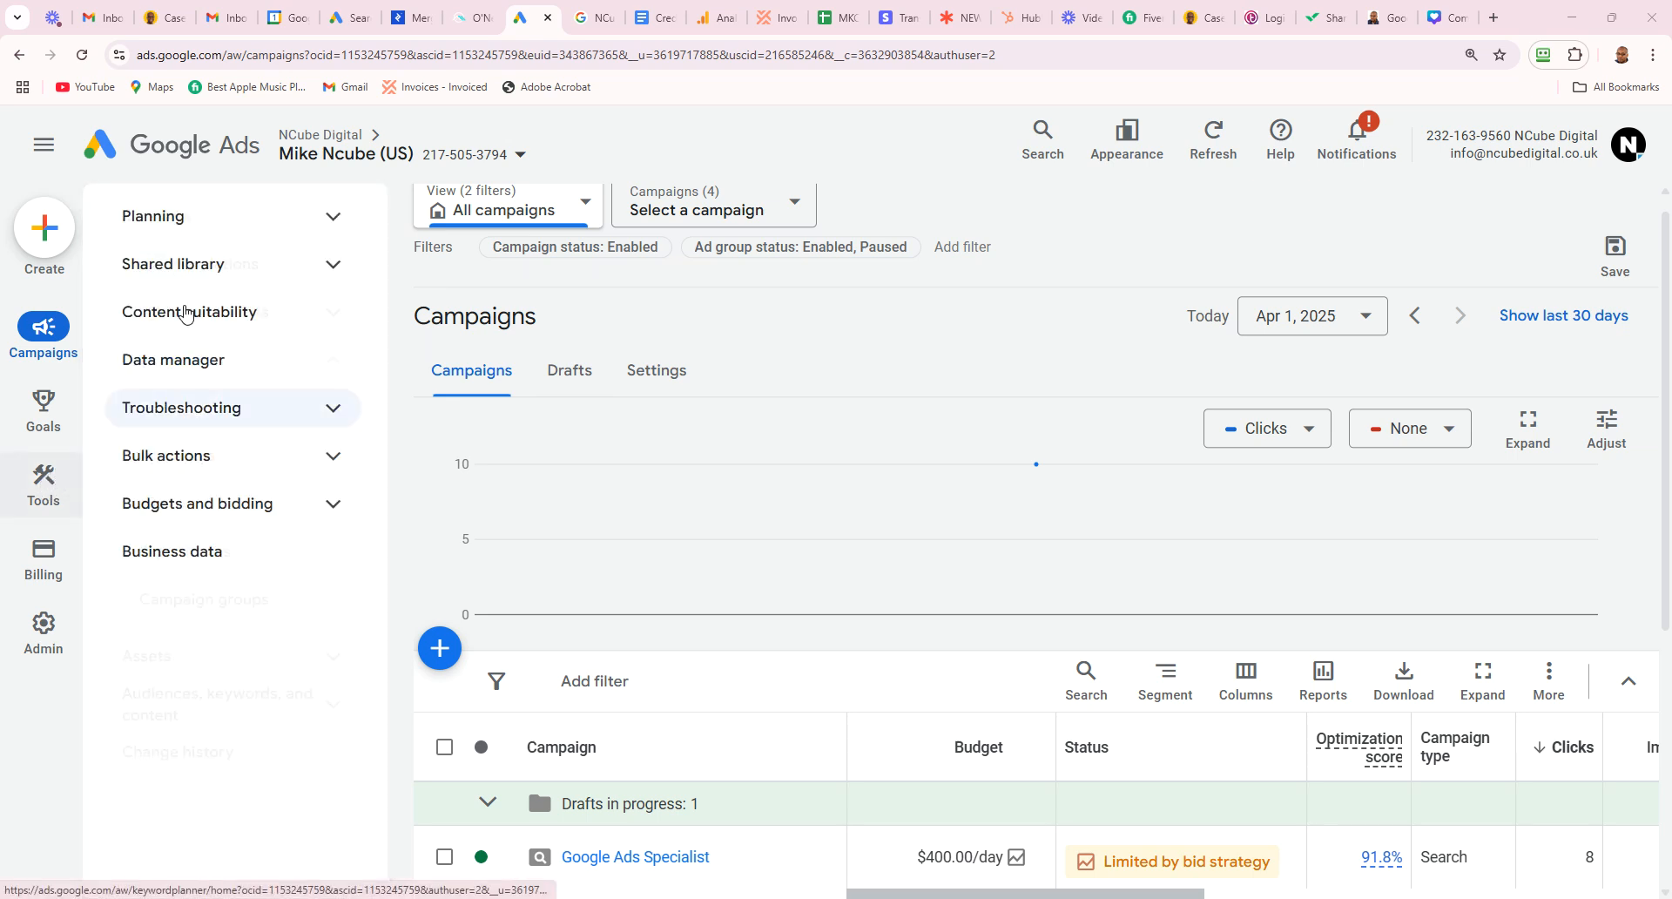
mouse_move(36, 450)
click(41, 481)
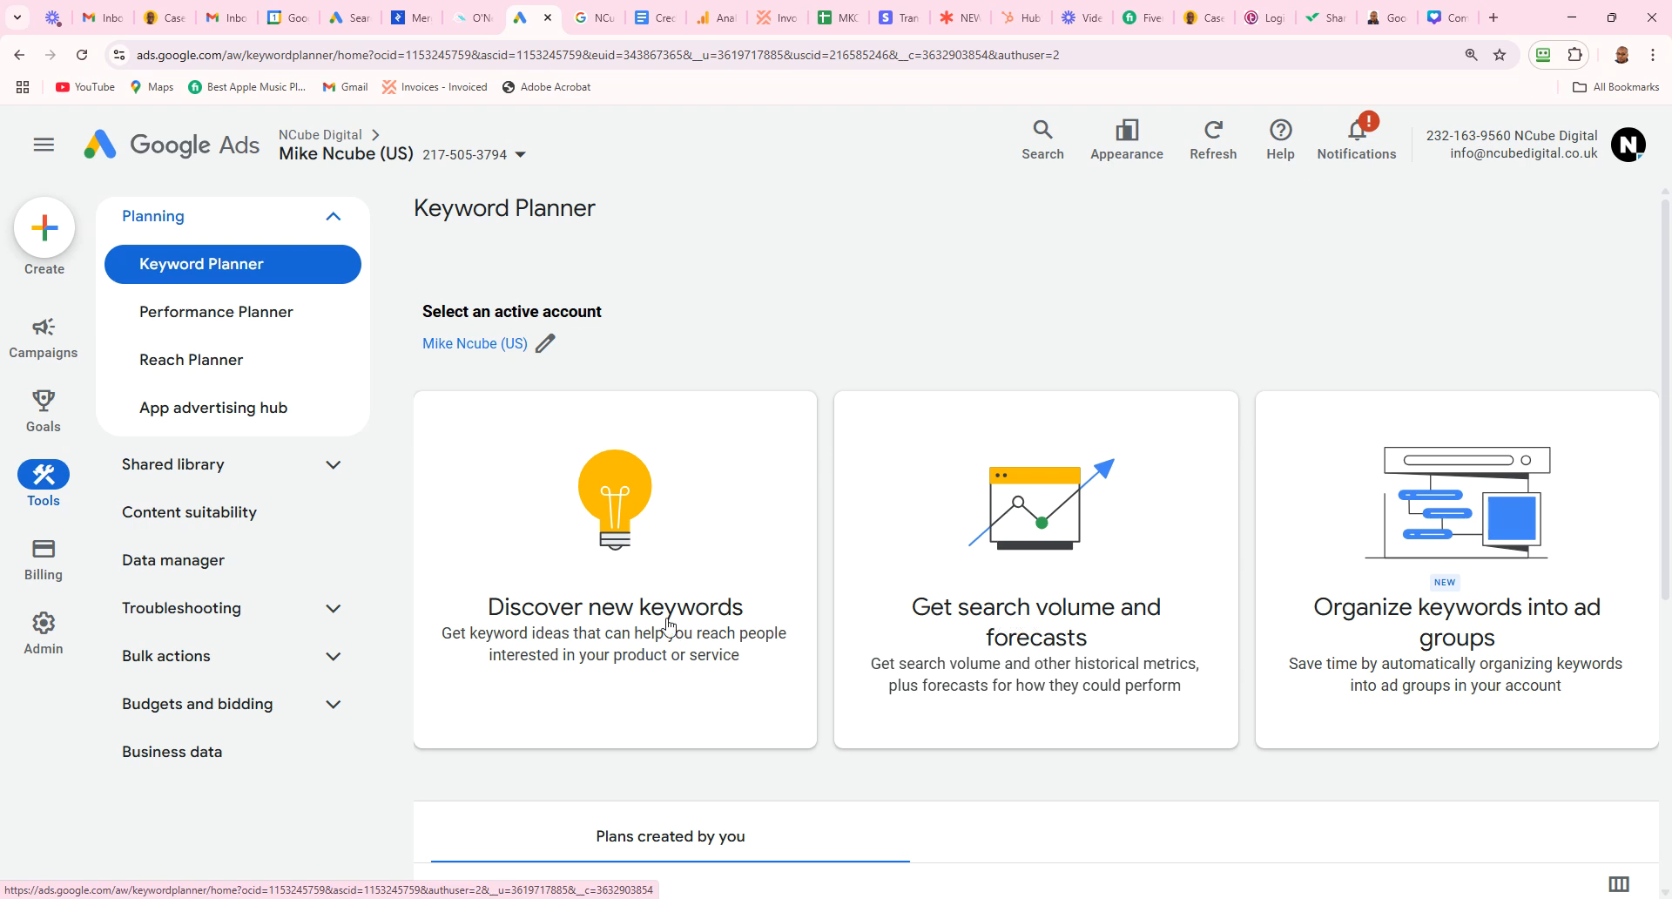
click(590, 615)
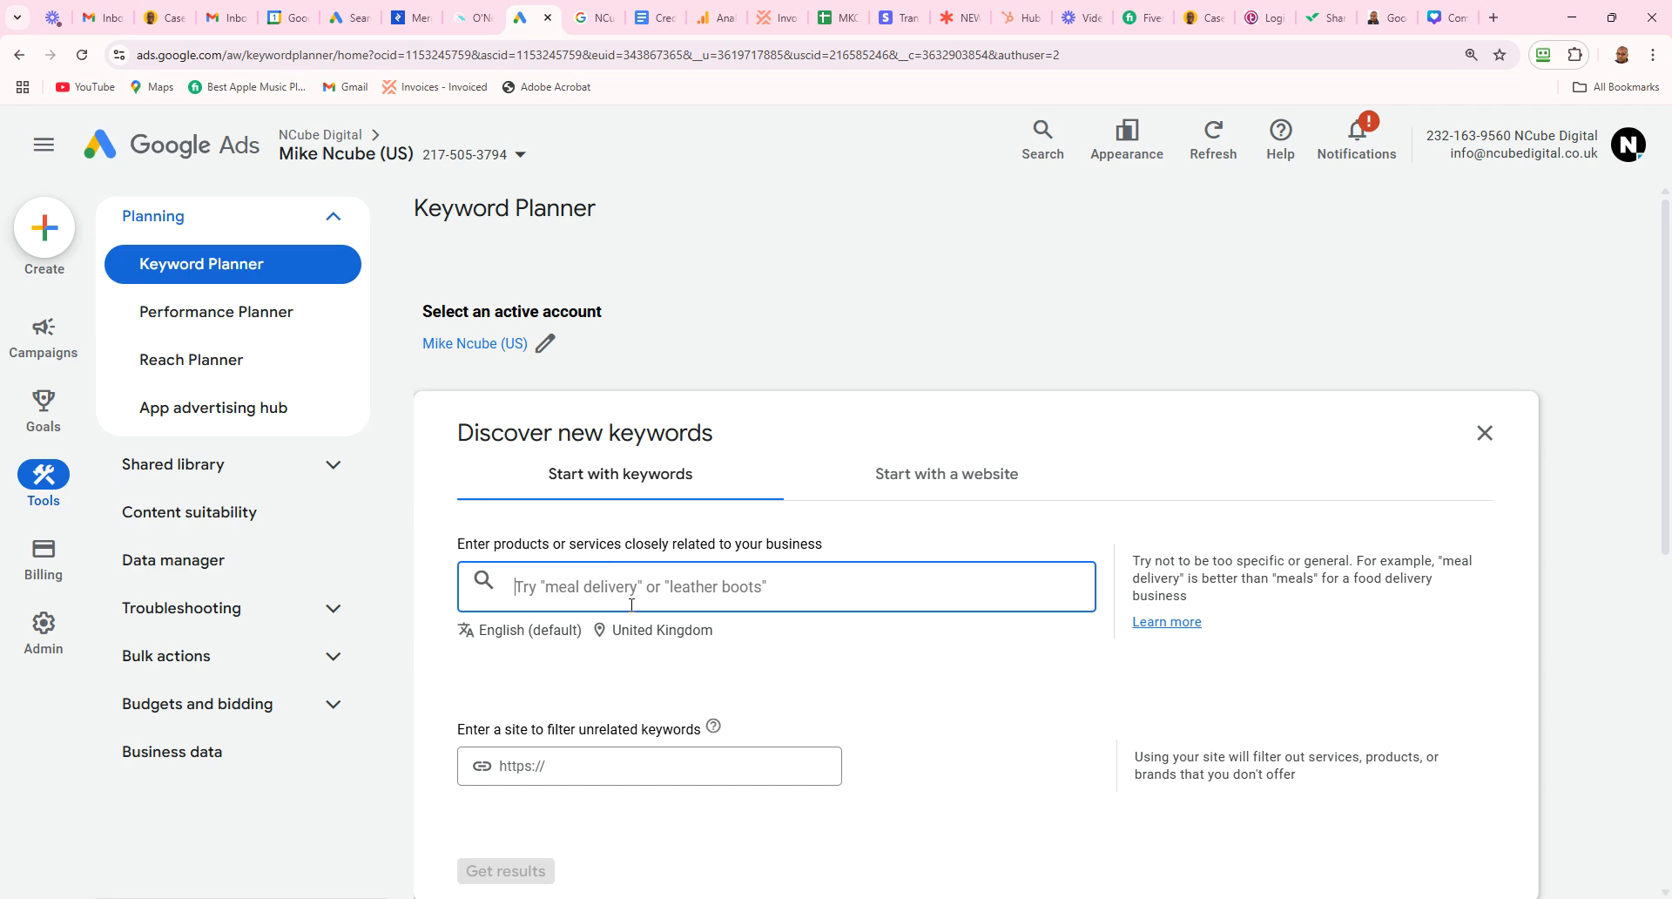
Step: Add the United States country as a target location alongside the United Kingdom for the keyword search and save it
click(633, 630)
click(679, 302)
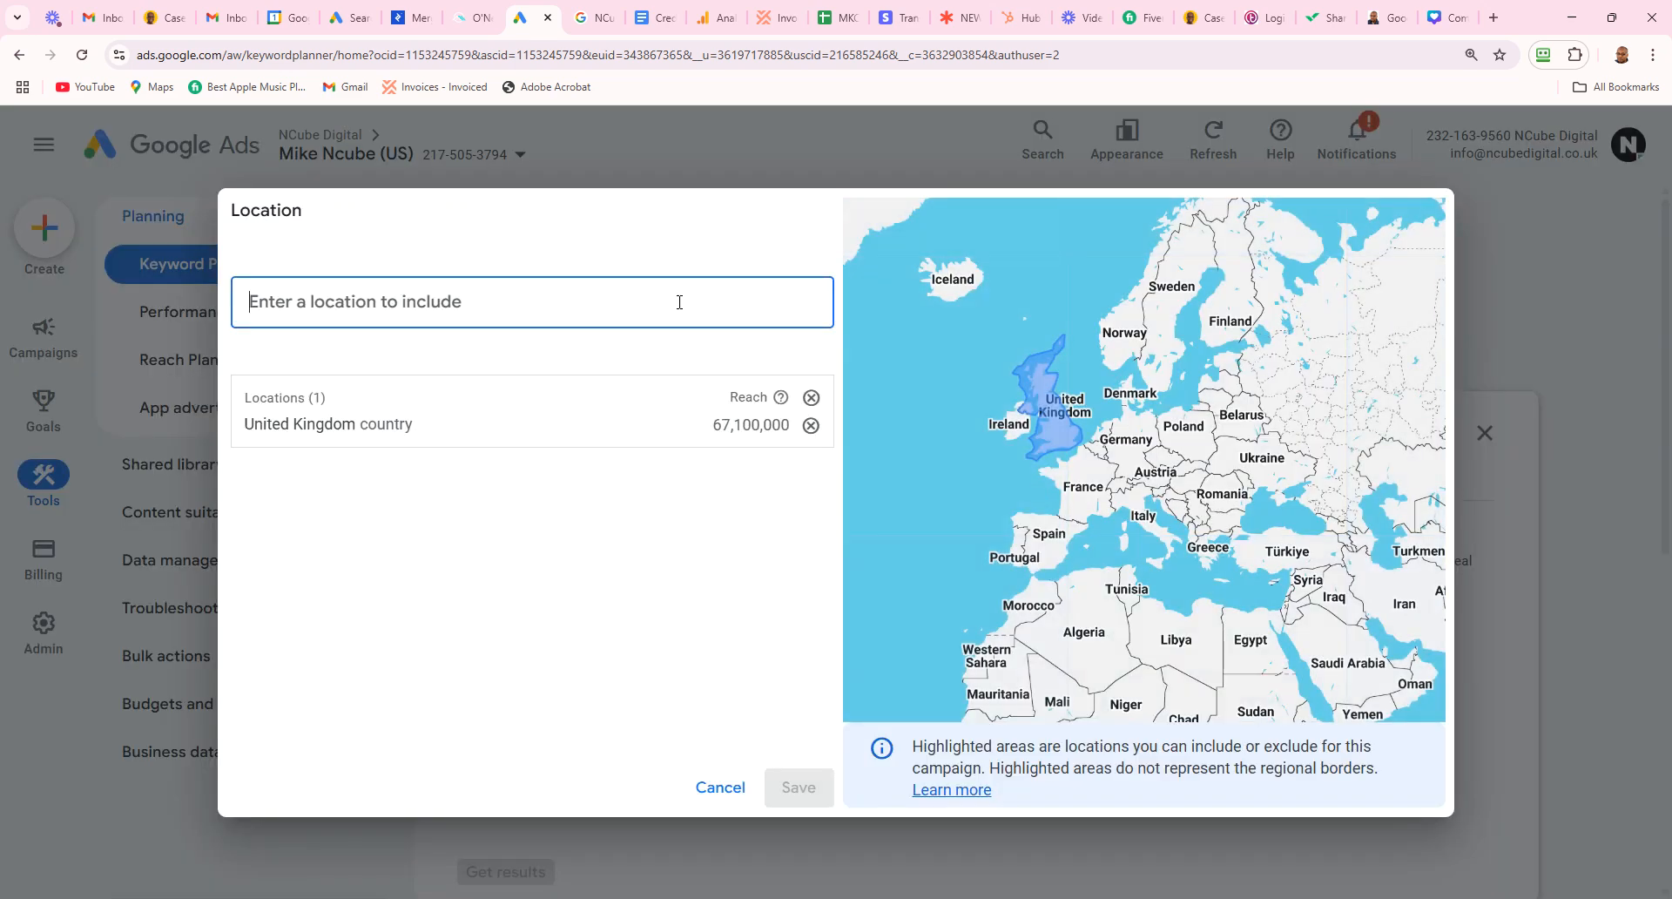
text(united)
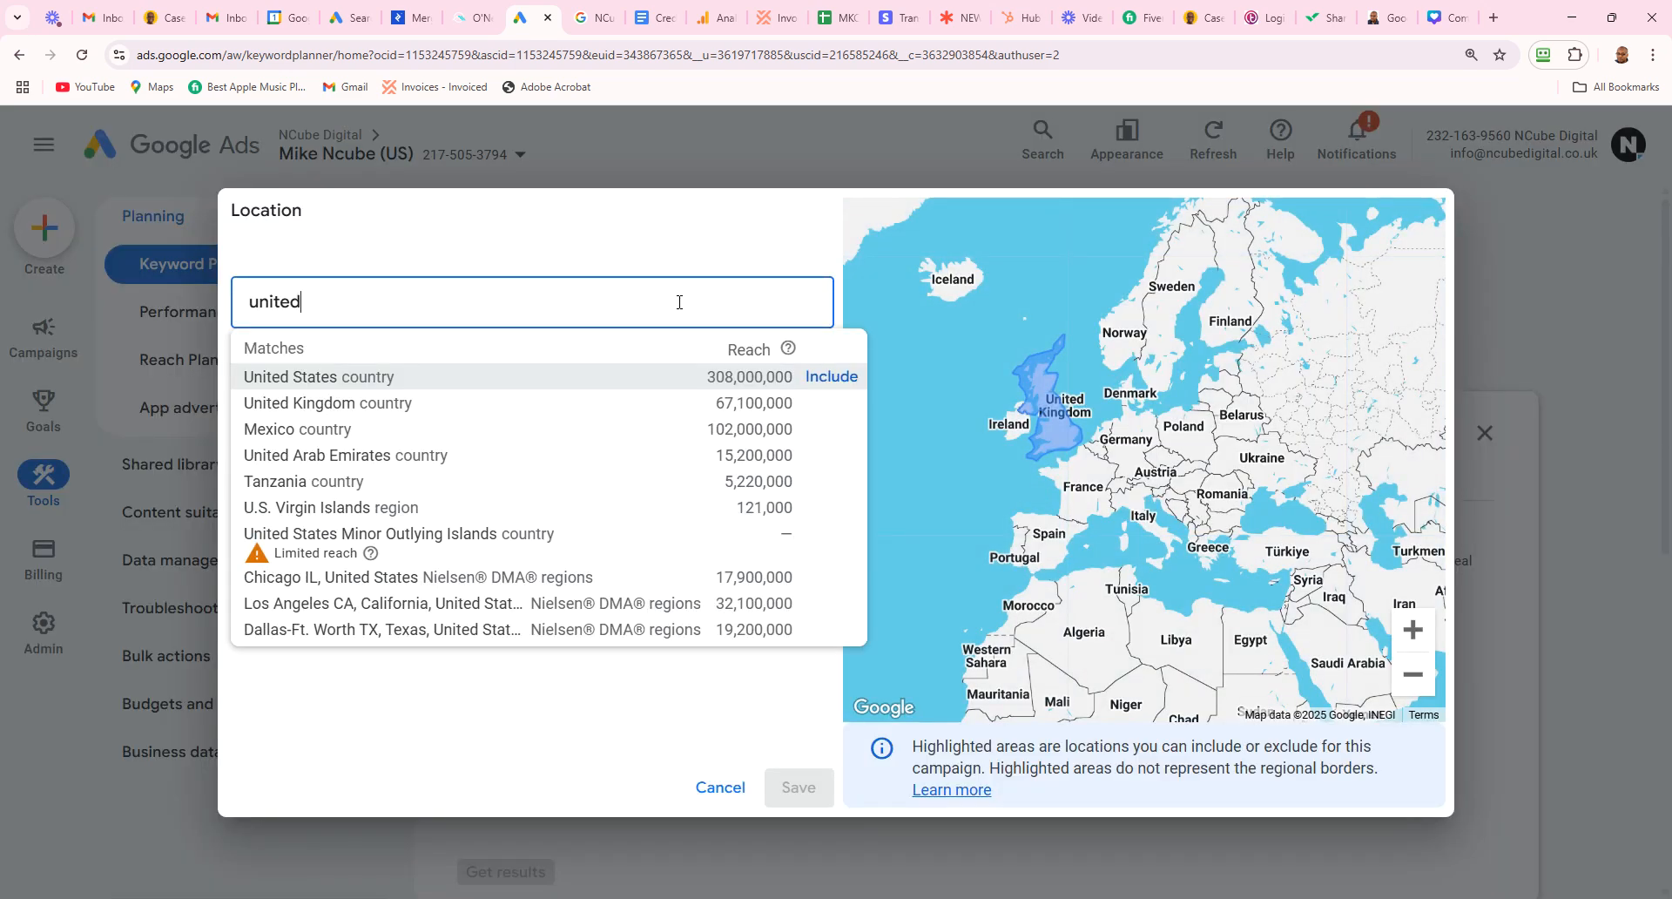
click(826, 391)
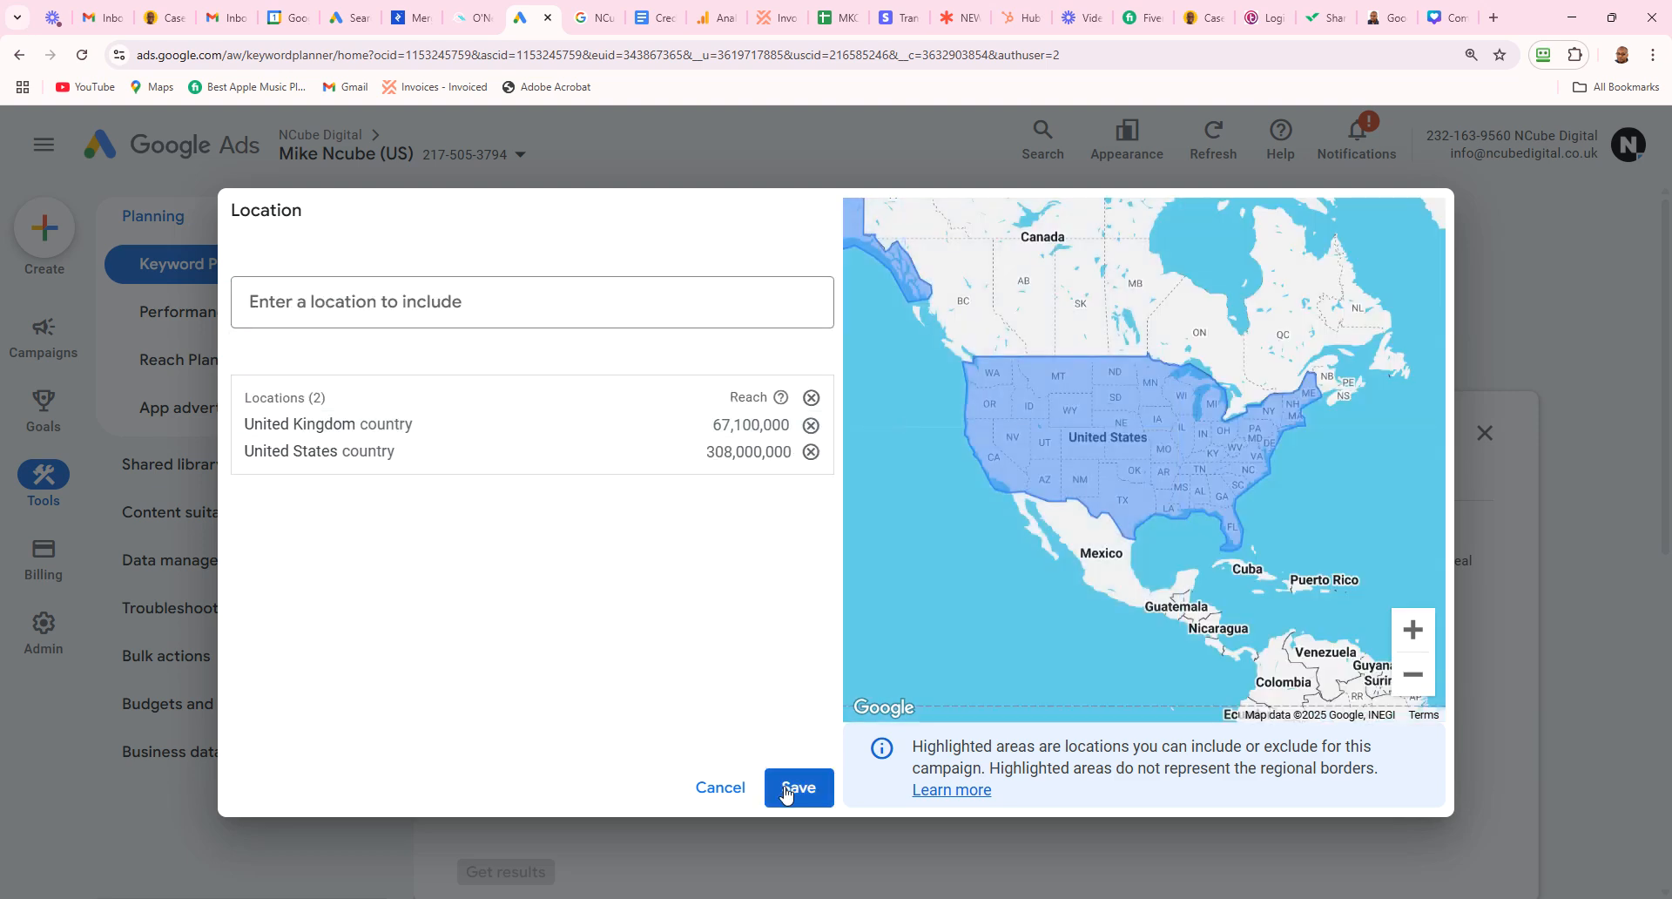
click(787, 787)
Step: Enter "google ads specialist" as the seed keyword and get its keyword results
click(613, 590)
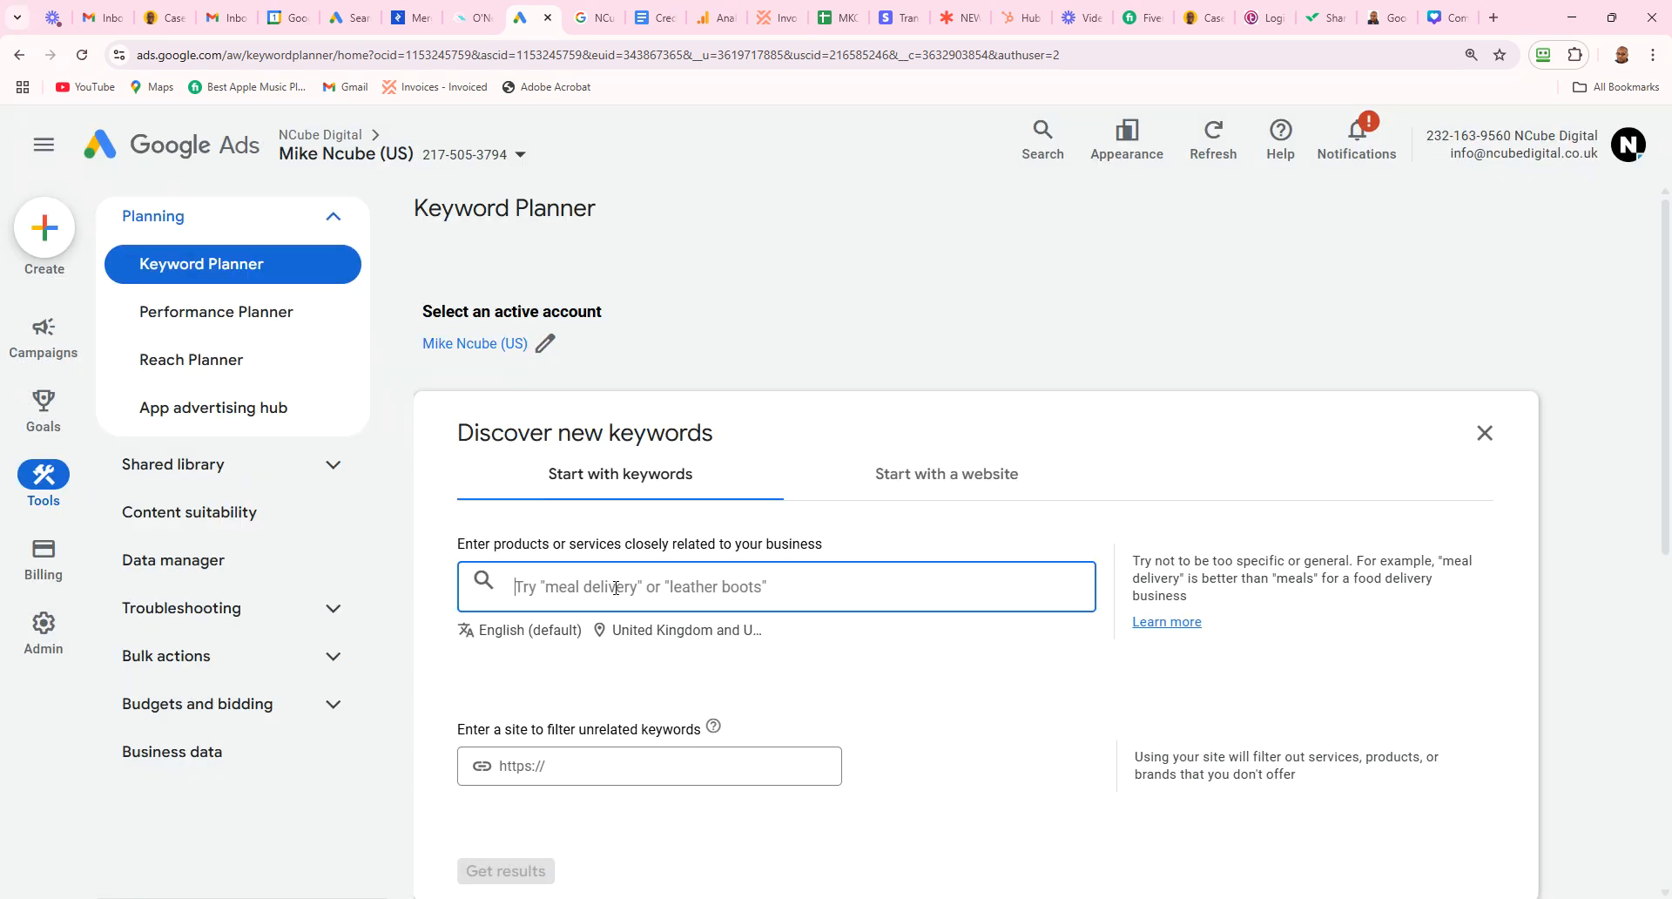
text(google ads specialist)
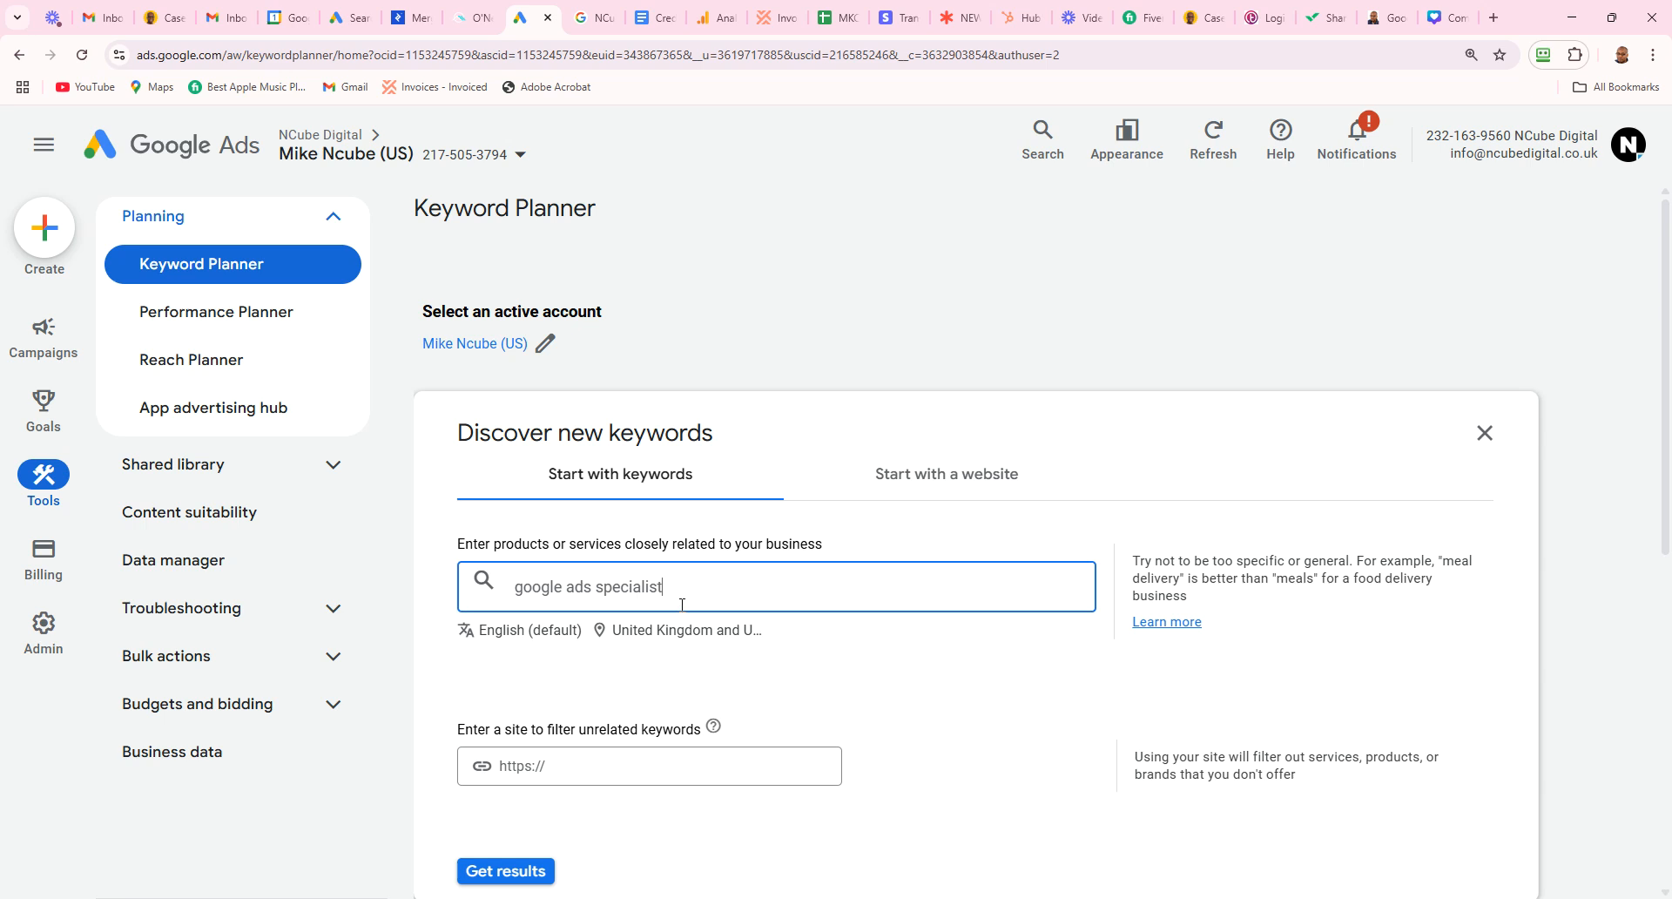
key(Return)
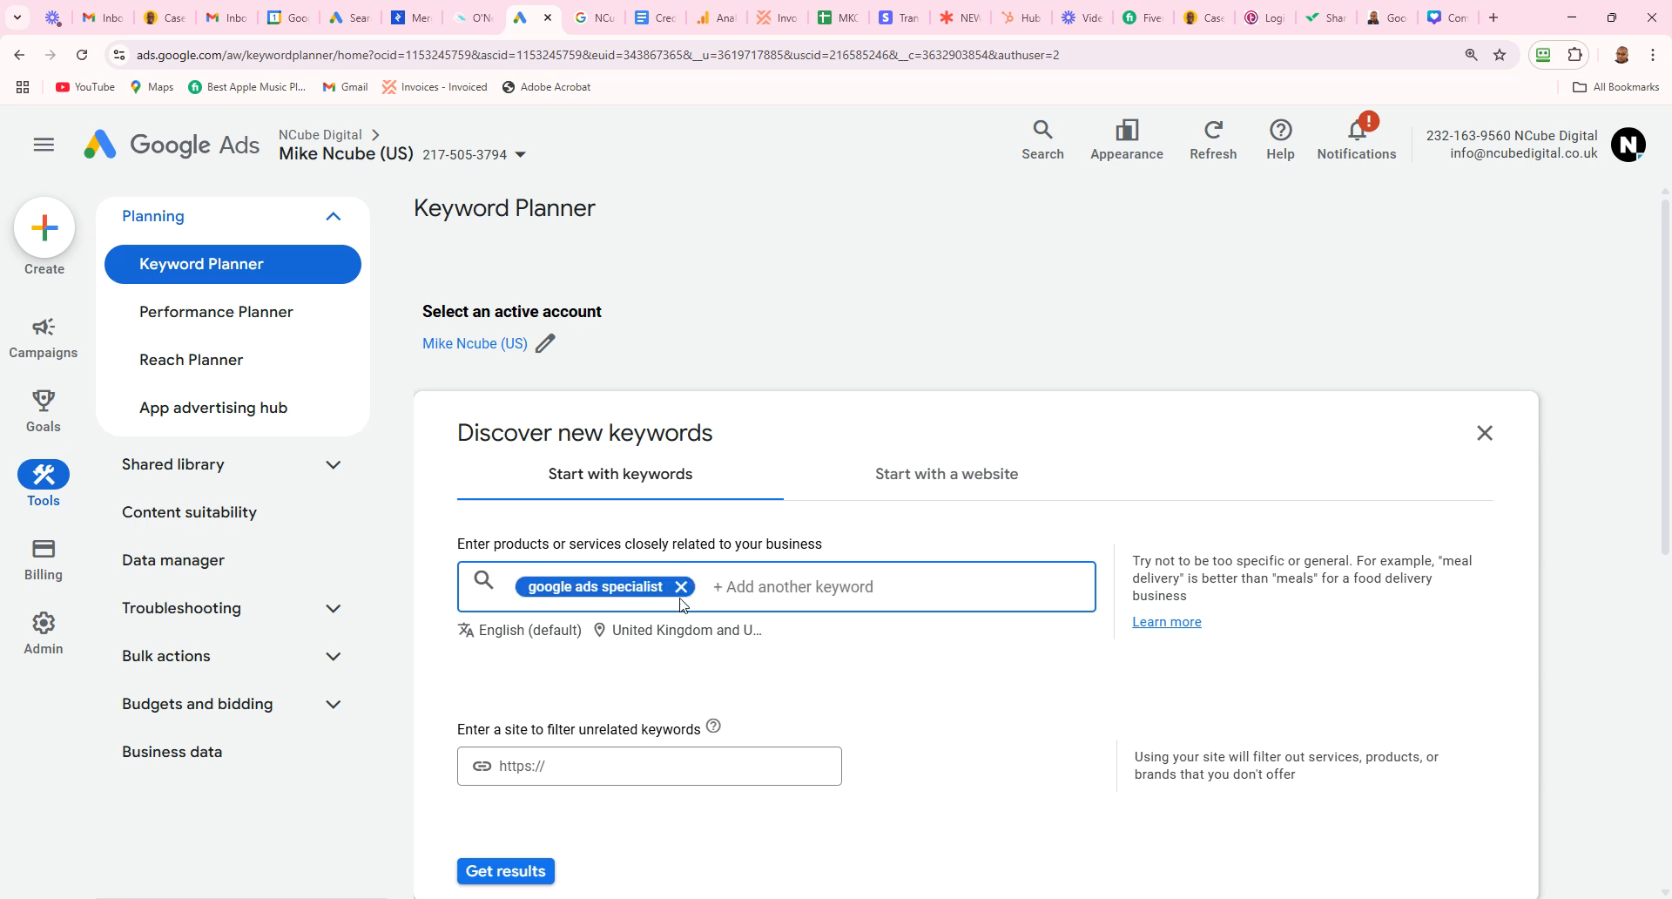
click(512, 873)
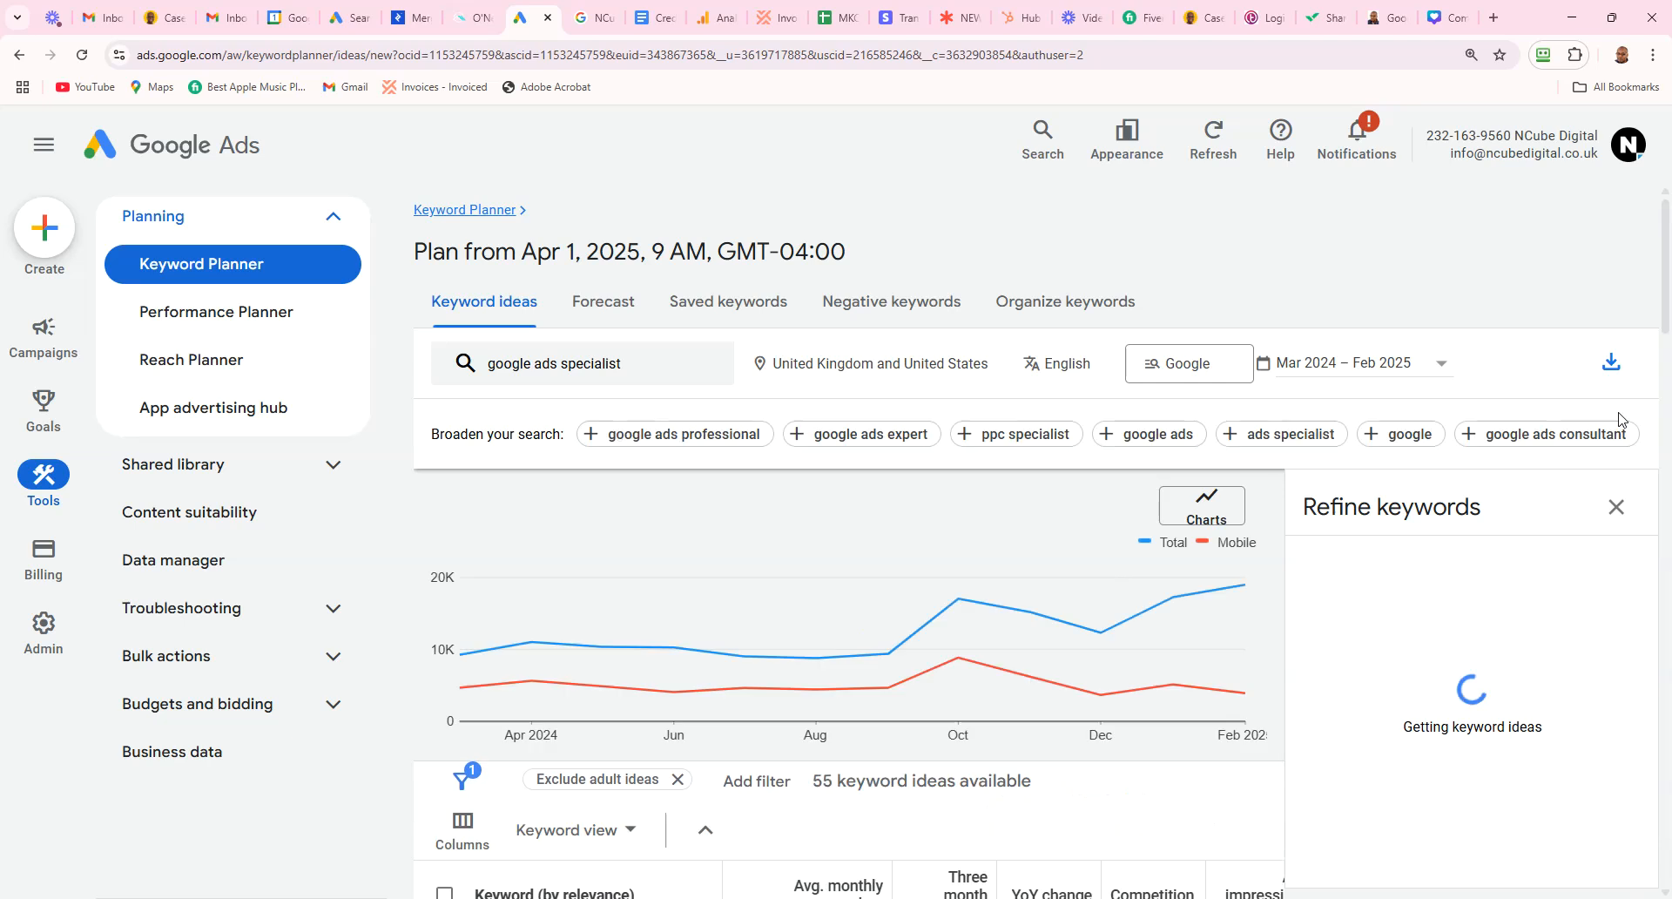
Step: Examine the monthly searches, competition, impression share and top of page bid ranges for the keyword ideas
drag(1667, 315, 1669, 371)
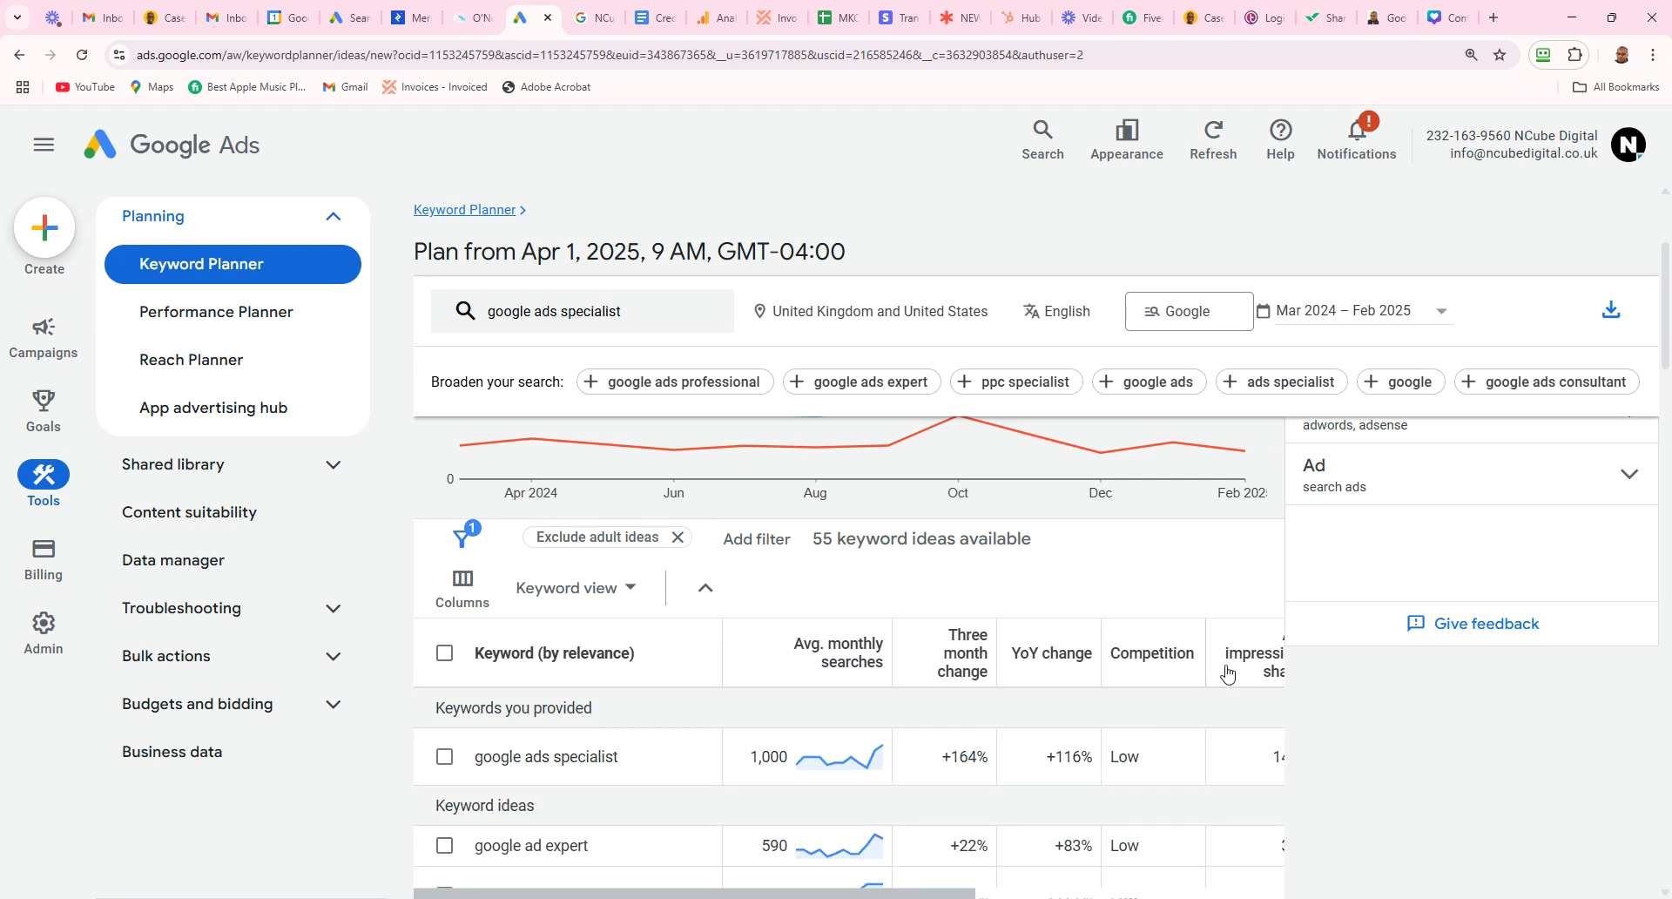
drag(963, 895, 1099, 896)
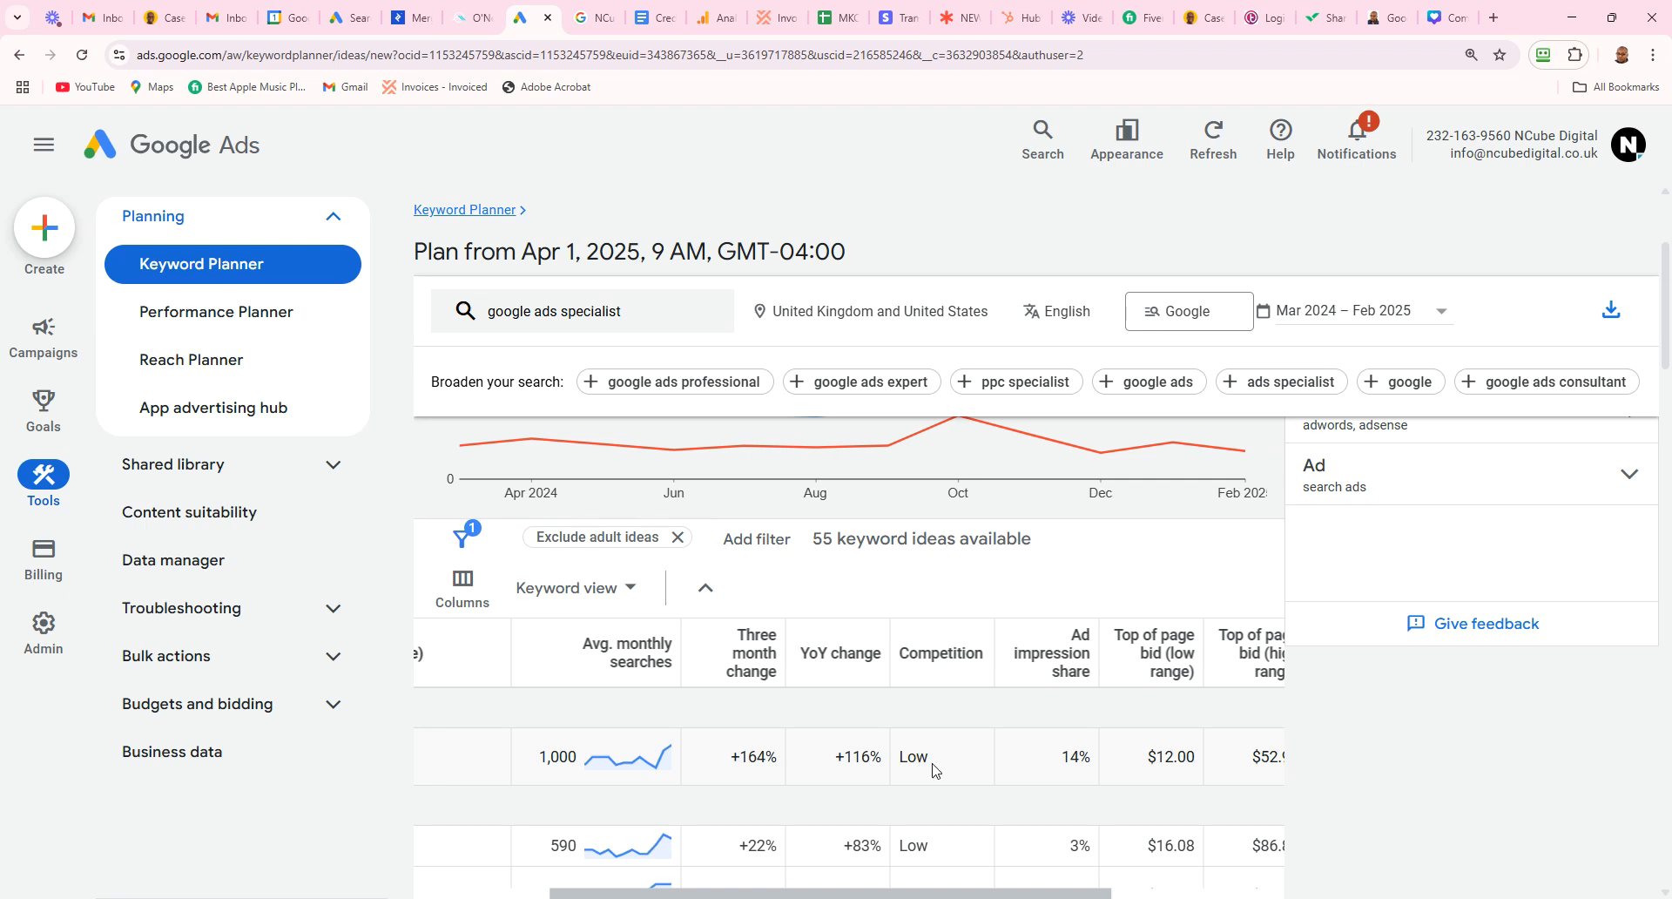
mouse_move(1161, 671)
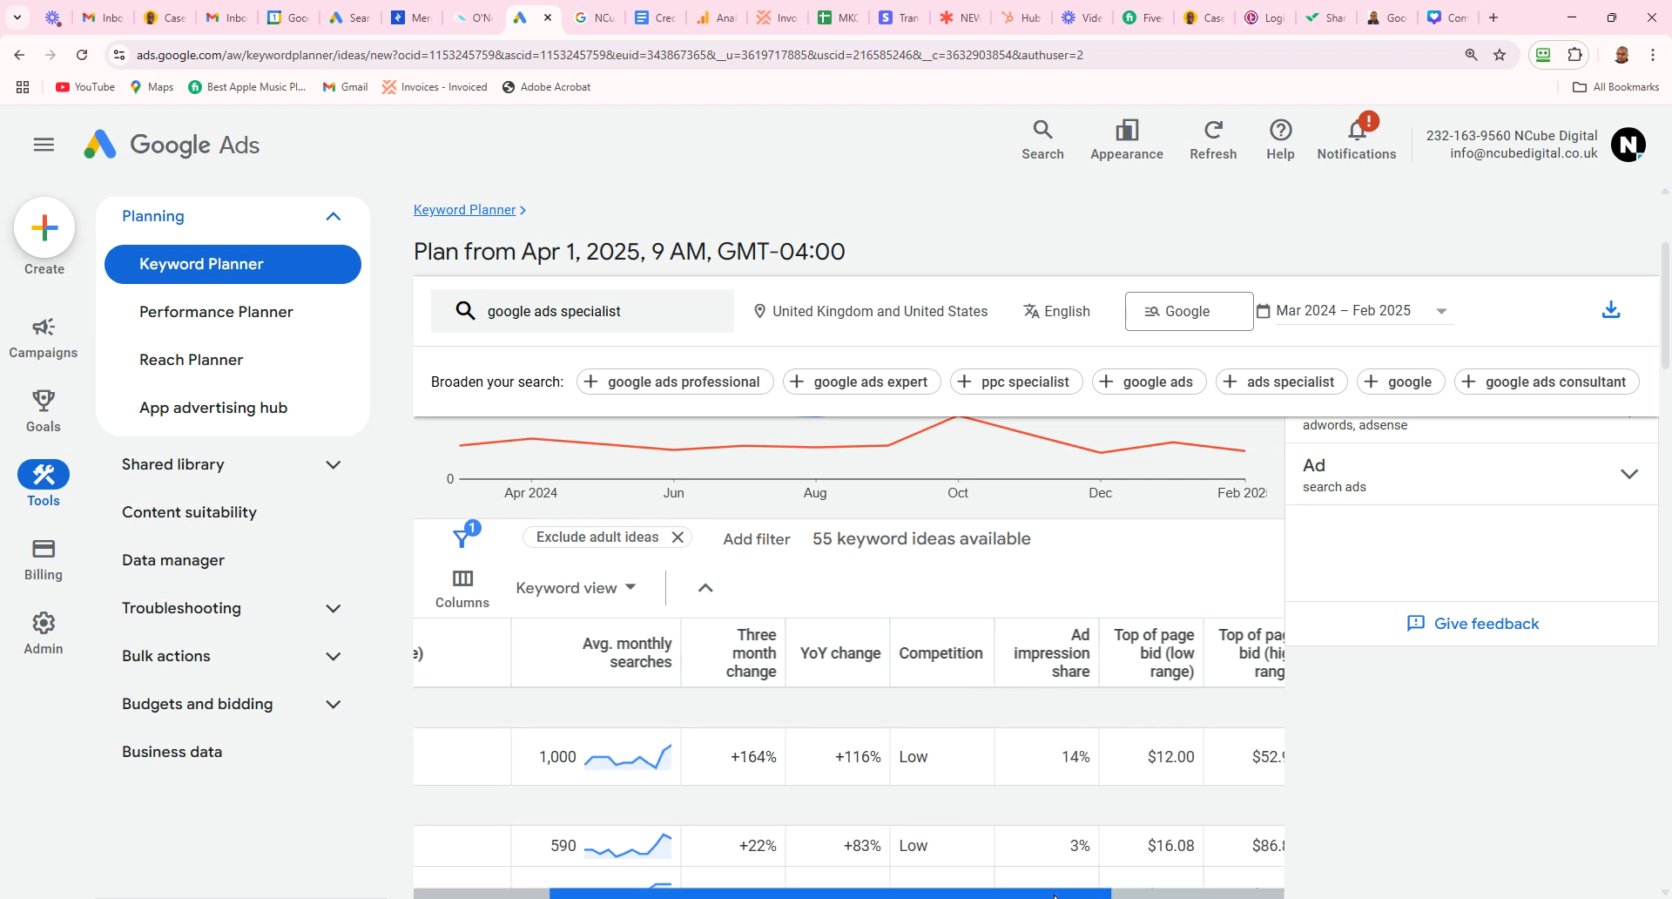
drag(1054, 896, 1152, 895)
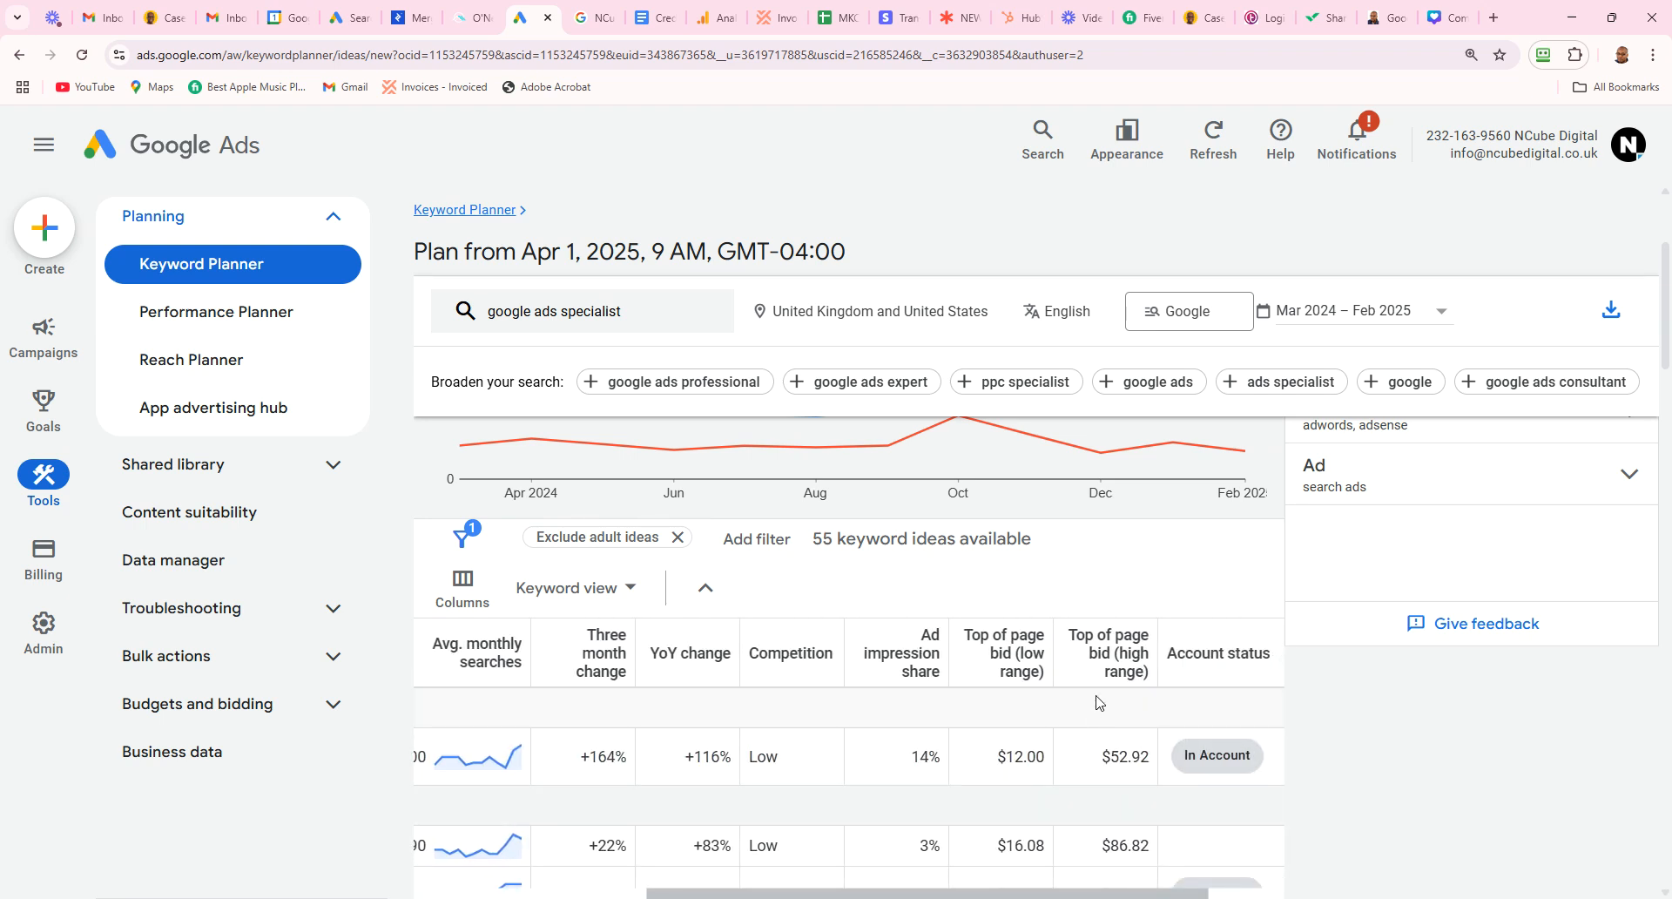
mouse_move(1126, 662)
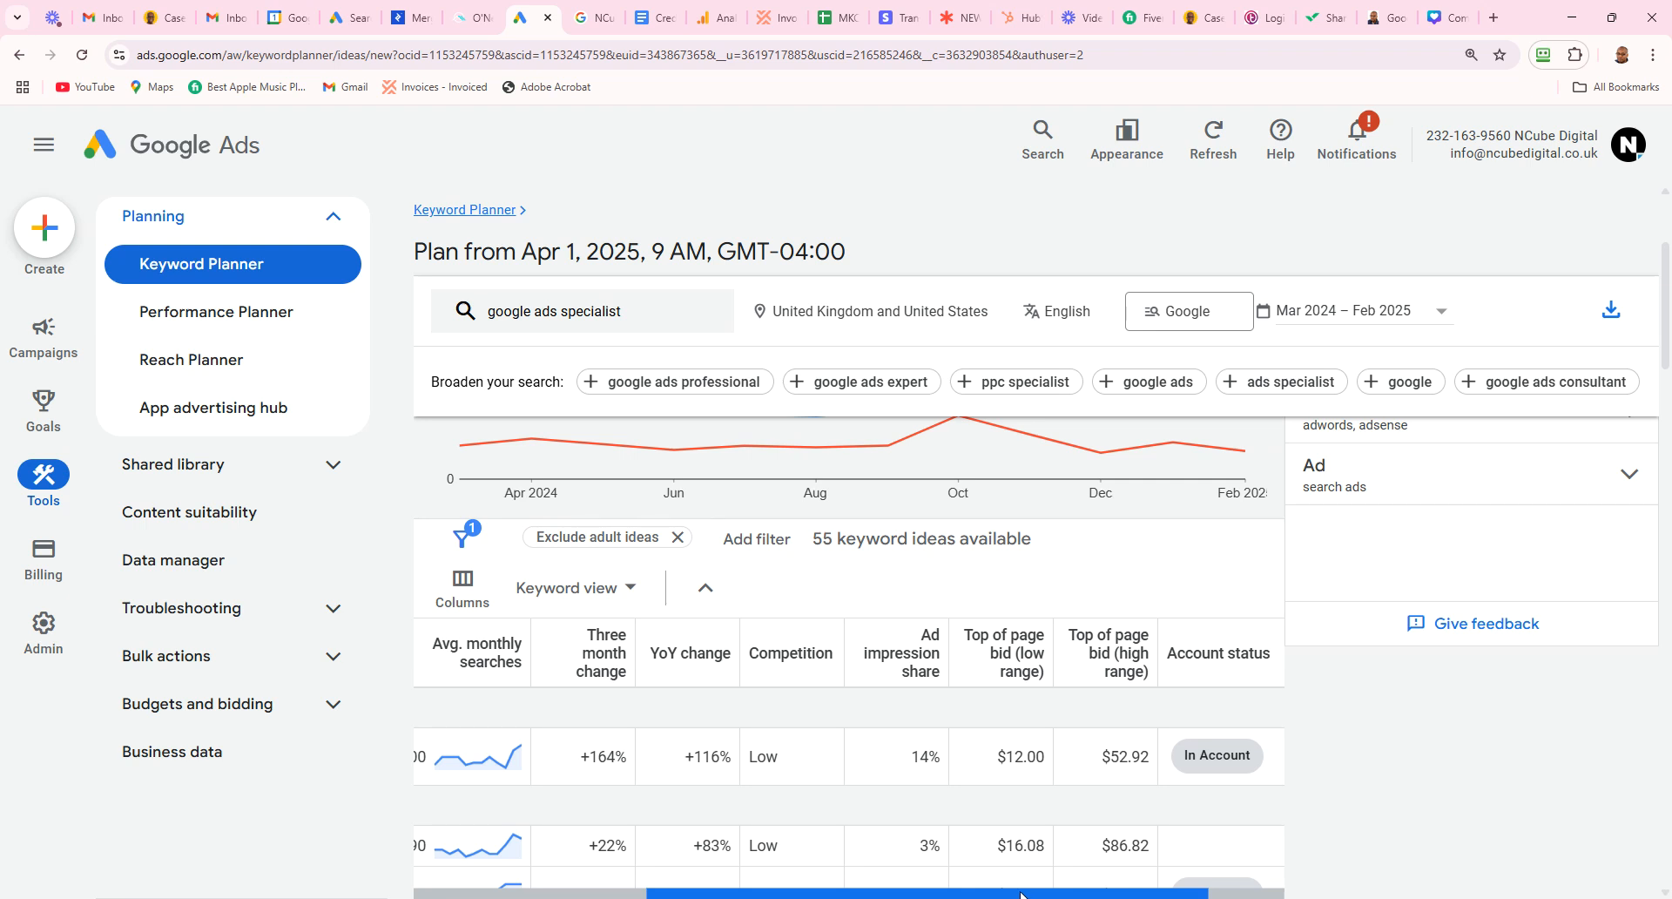
drag(1021, 895, 830, 894)
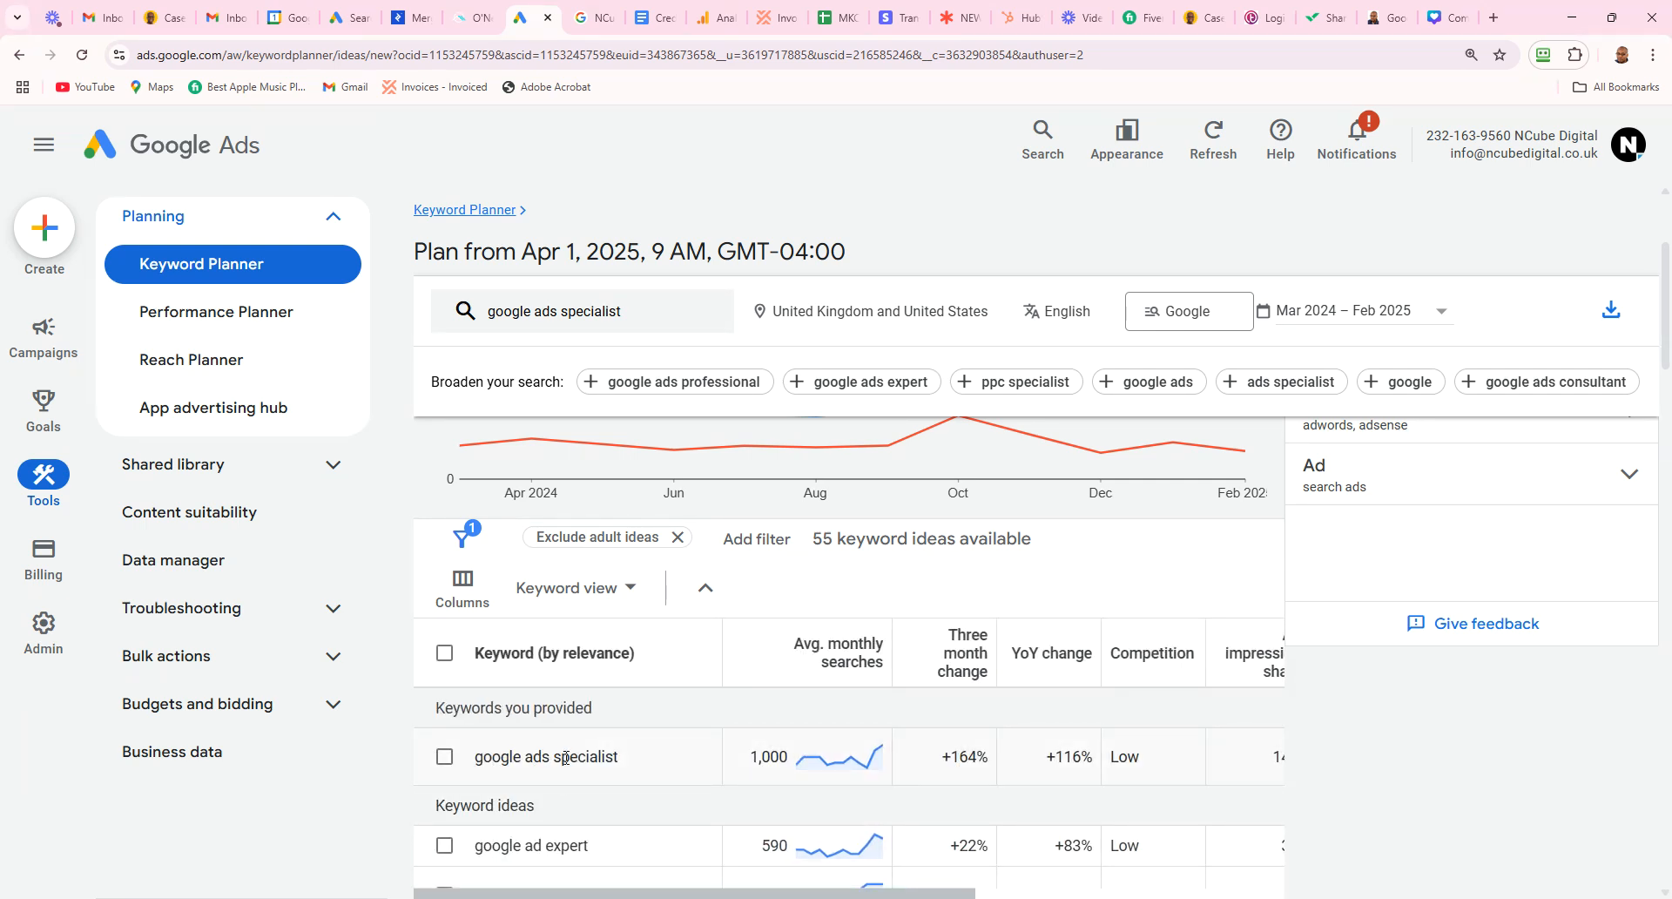
Step: Select google ads specialist, google ad expert, google adwords specialist, google ads expert near me, google ads specialist near me and google adwords expert
click(445, 763)
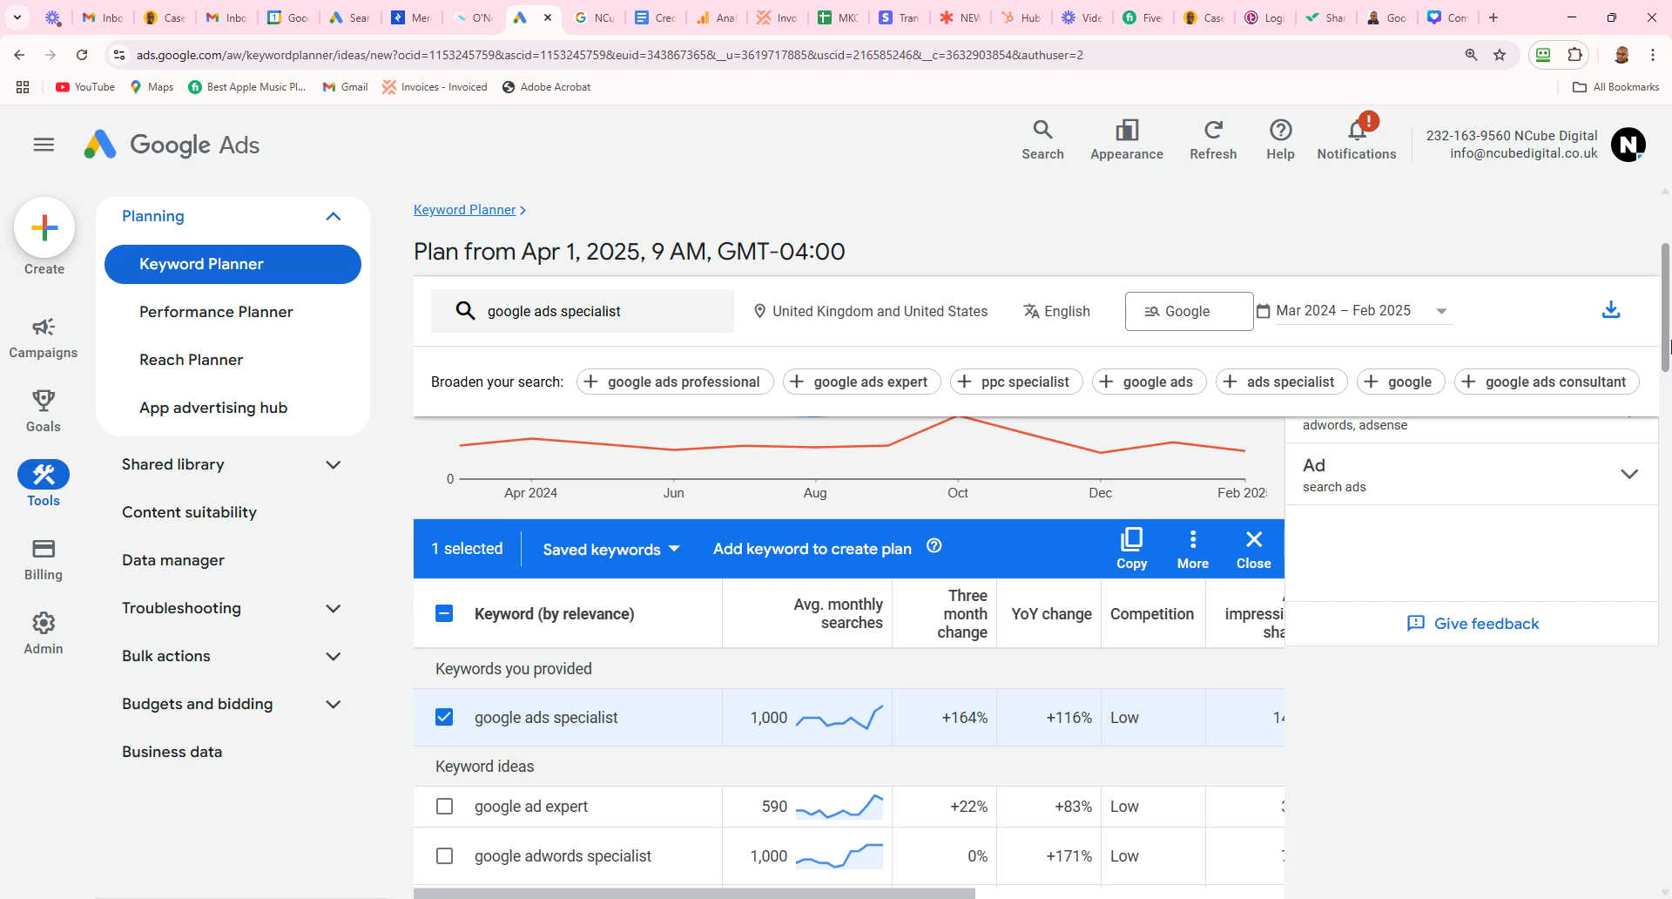
drag(1667, 357, 1668, 392)
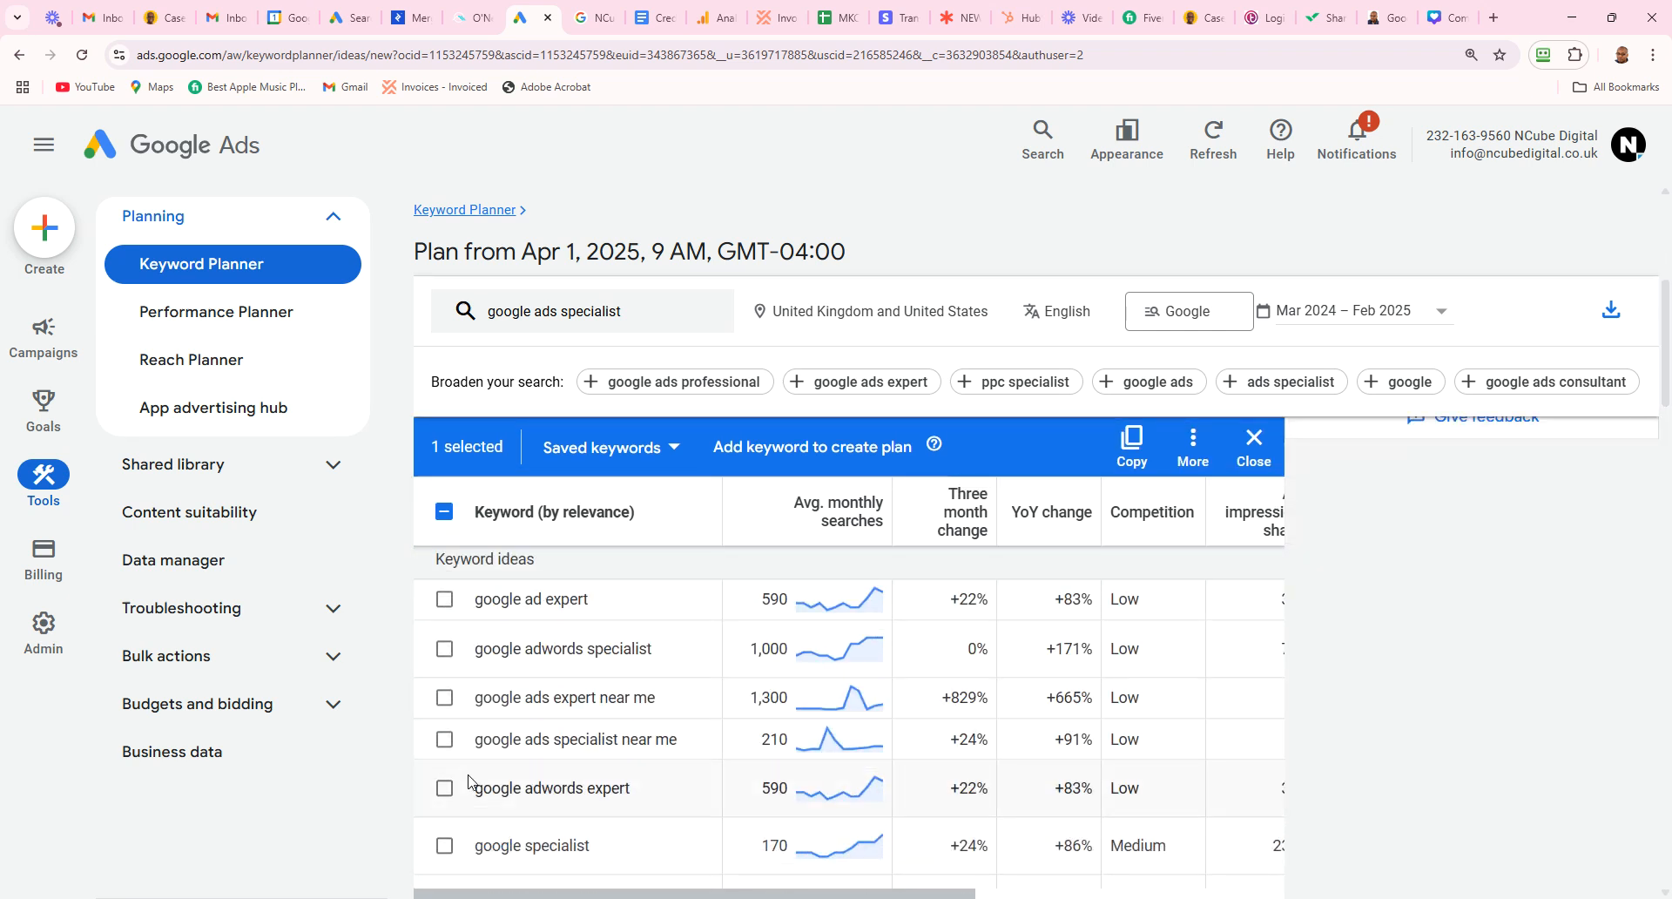
click(444, 601)
click(444, 648)
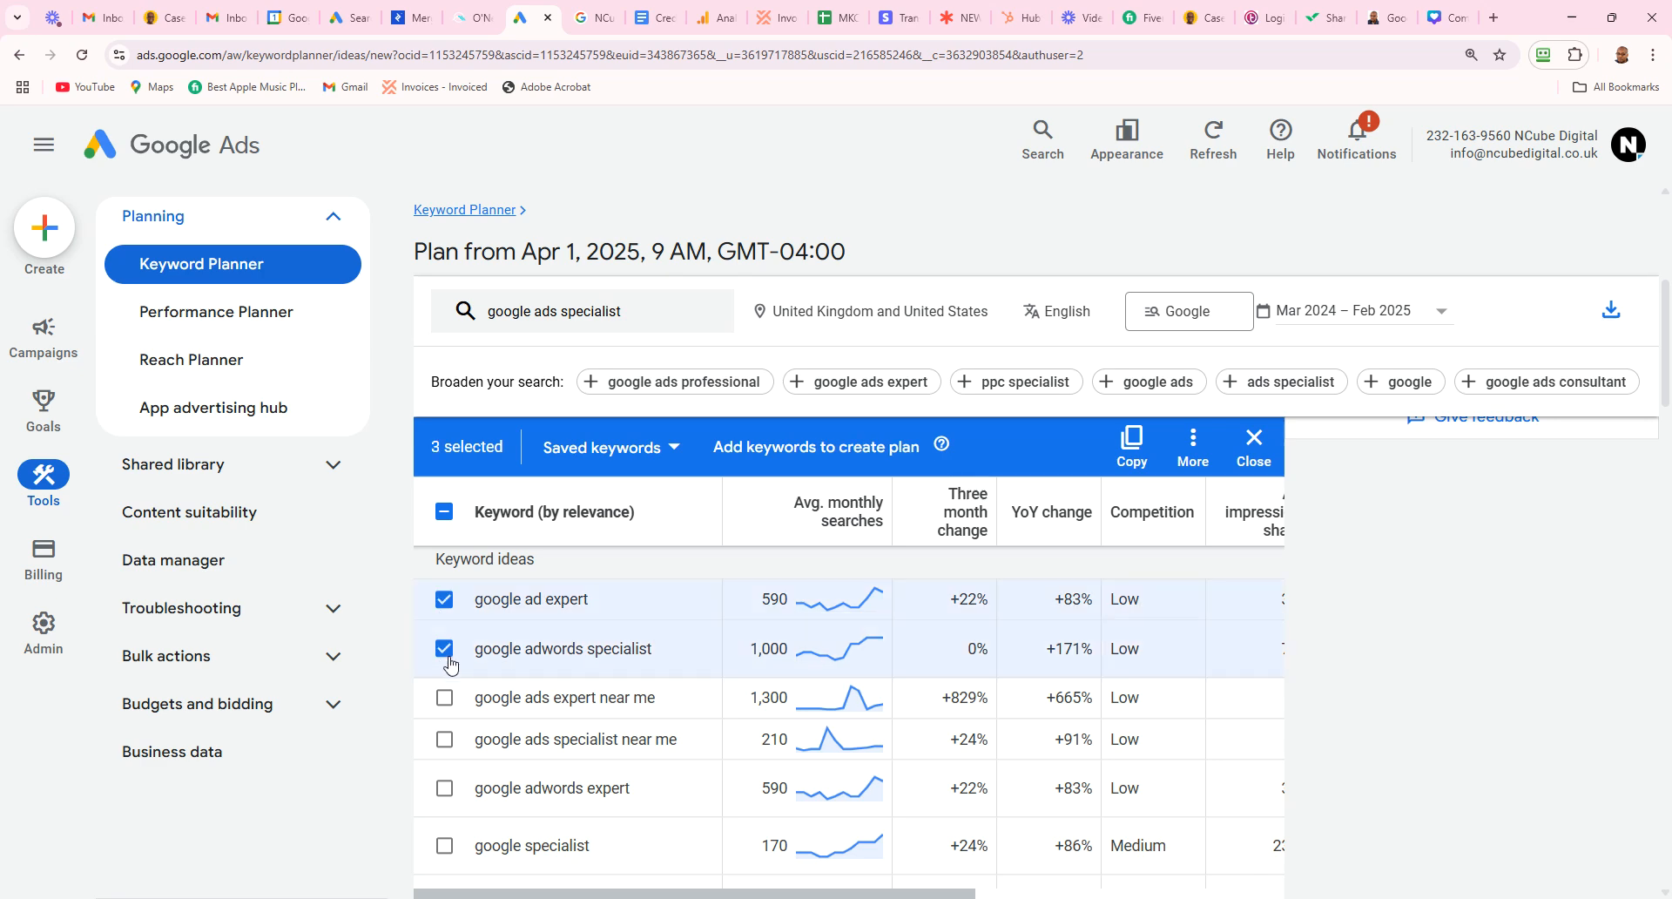
click(445, 700)
click(444, 740)
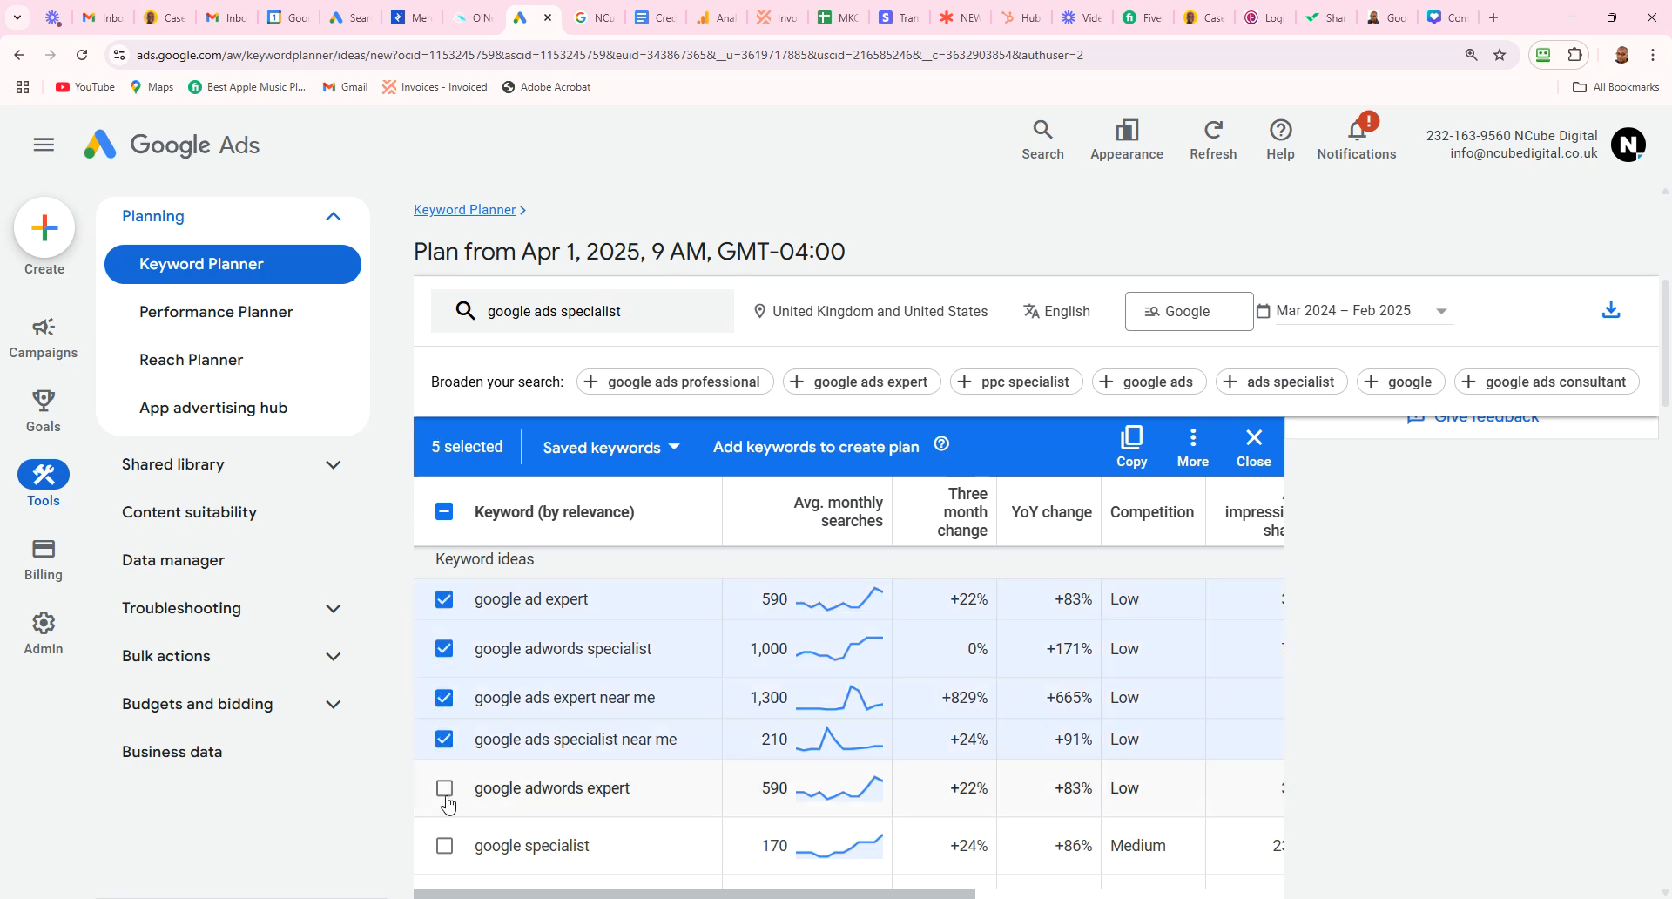
click(445, 788)
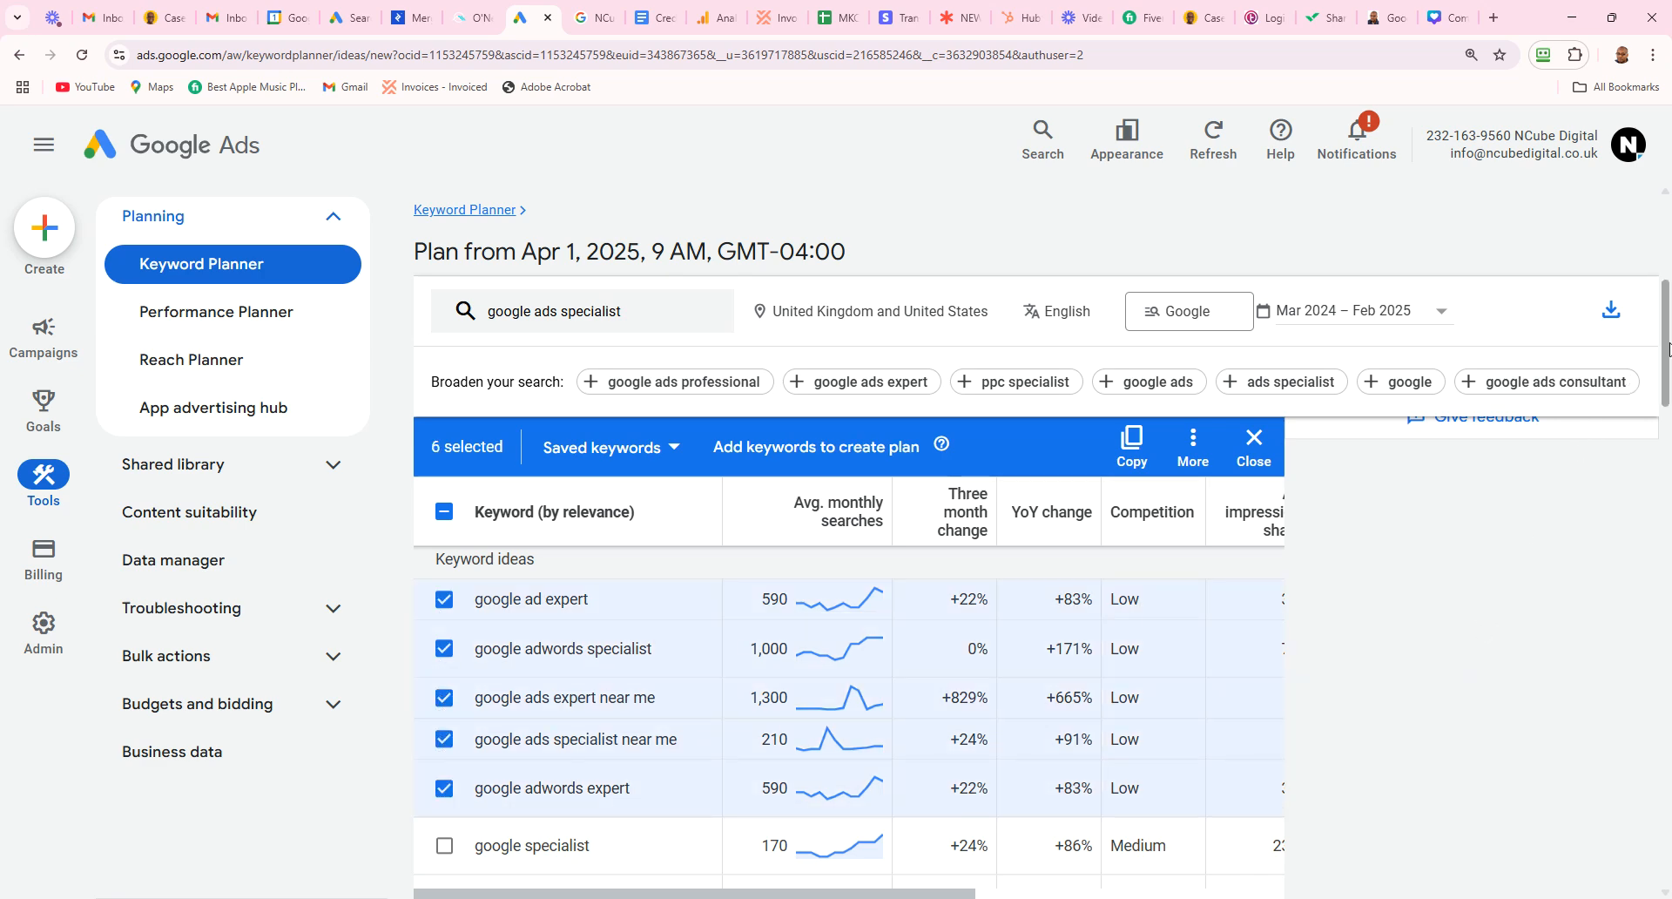
Step: Look through the remaining keyword ideas and add the six selected keywords to create a plan
drag(1665, 344, 1671, 897)
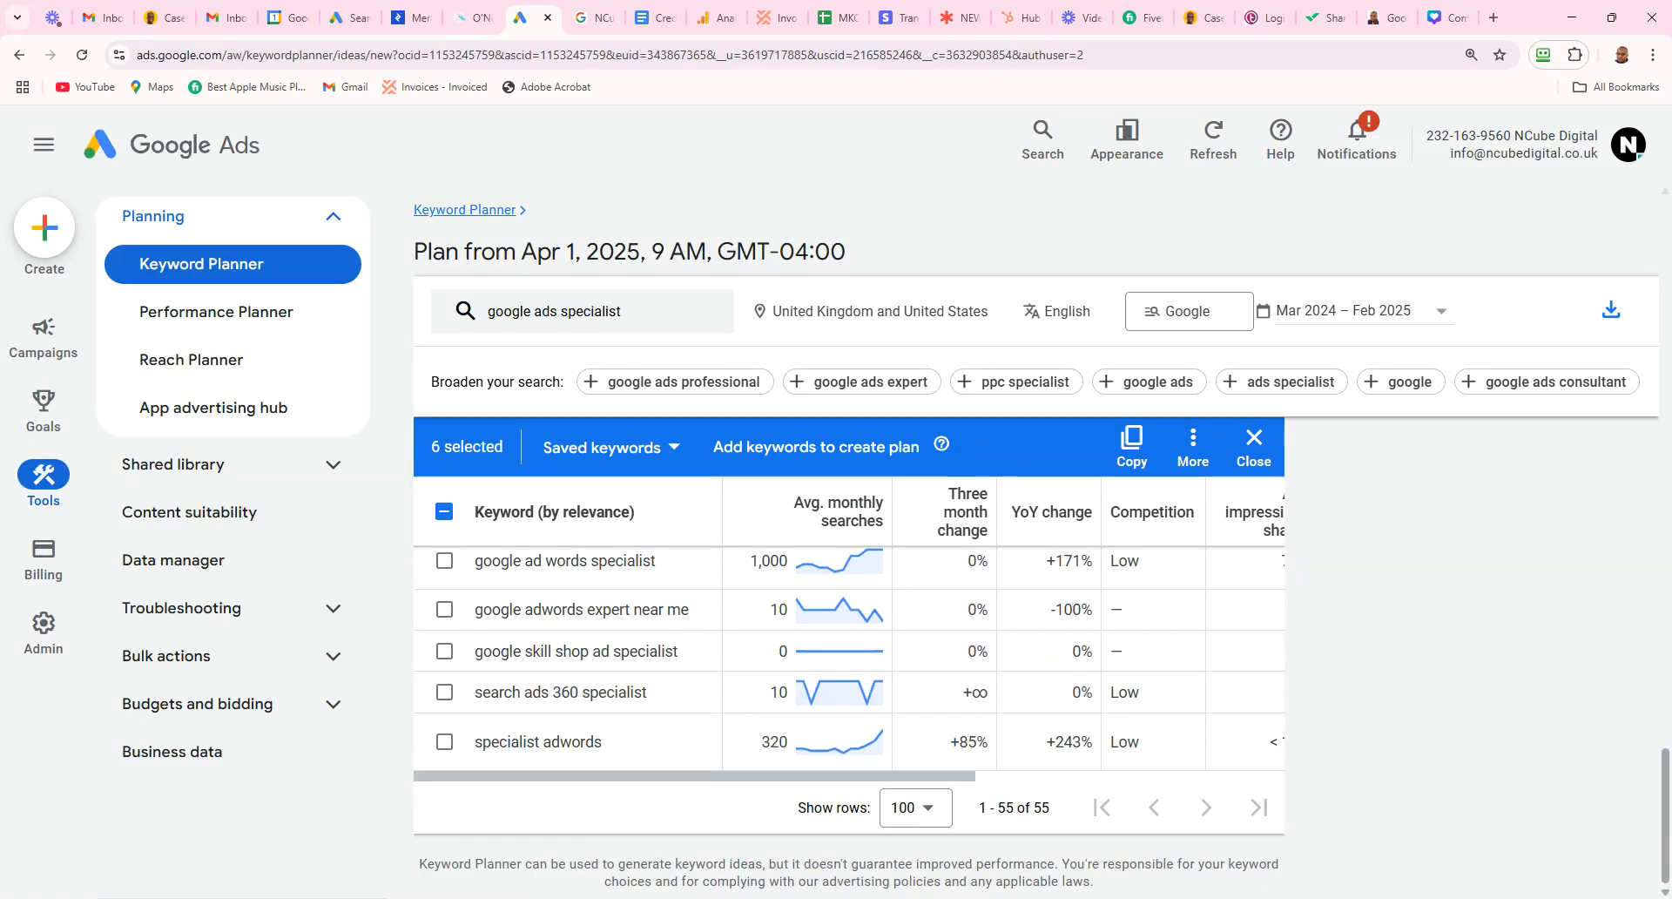
drag(1670, 897, 1646, 433)
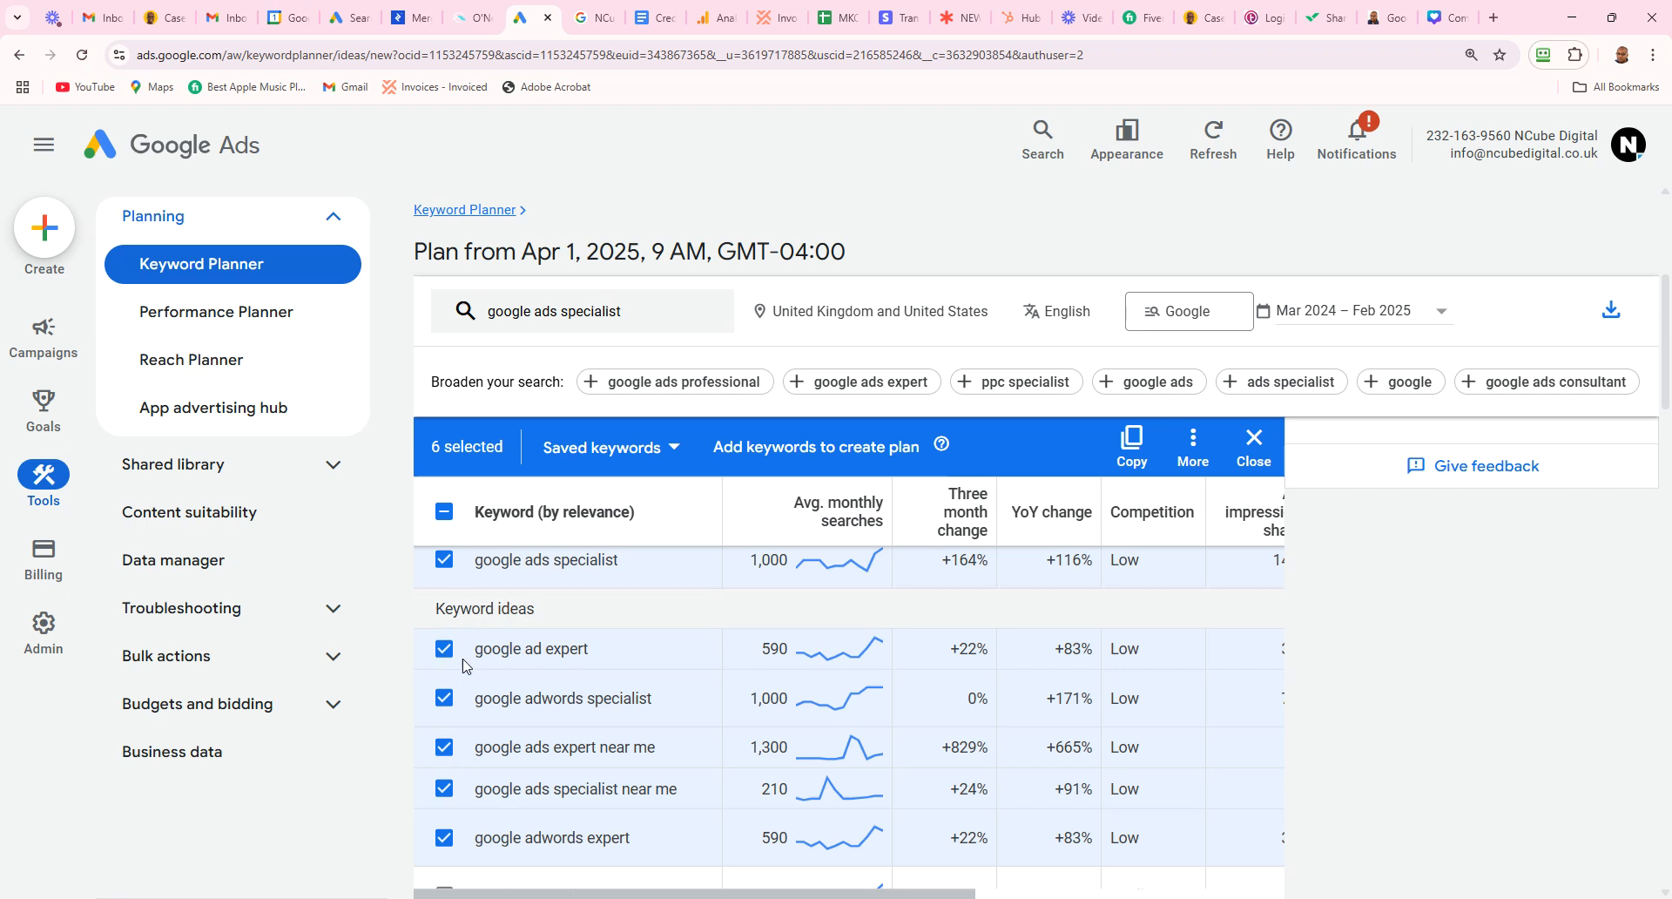
click(645, 453)
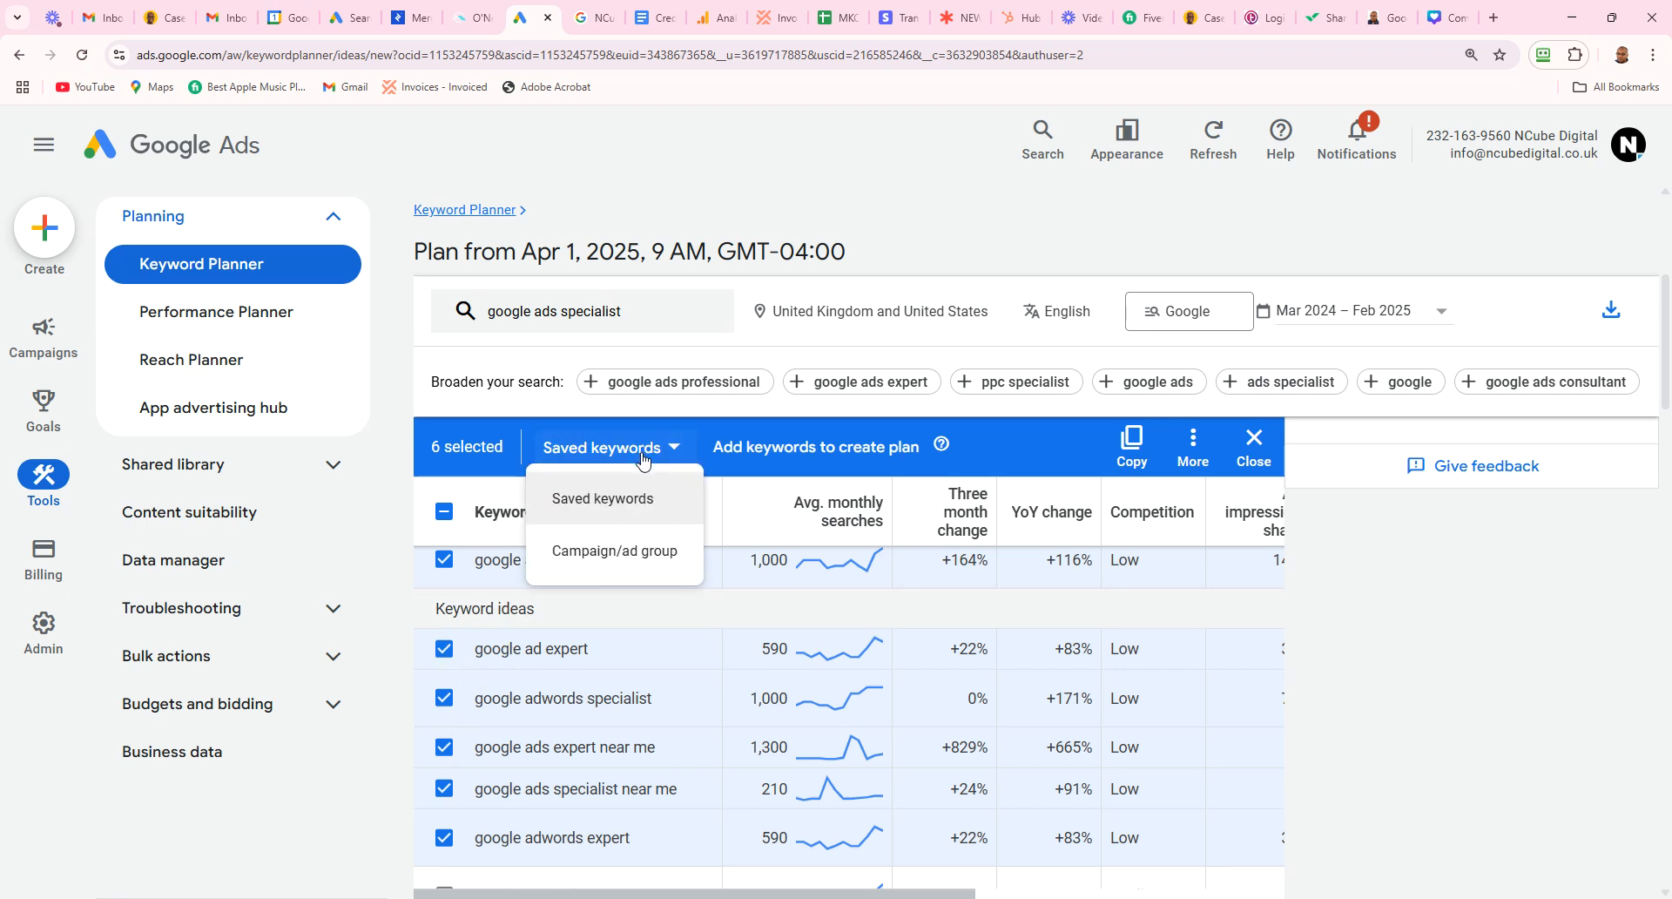
click(834, 461)
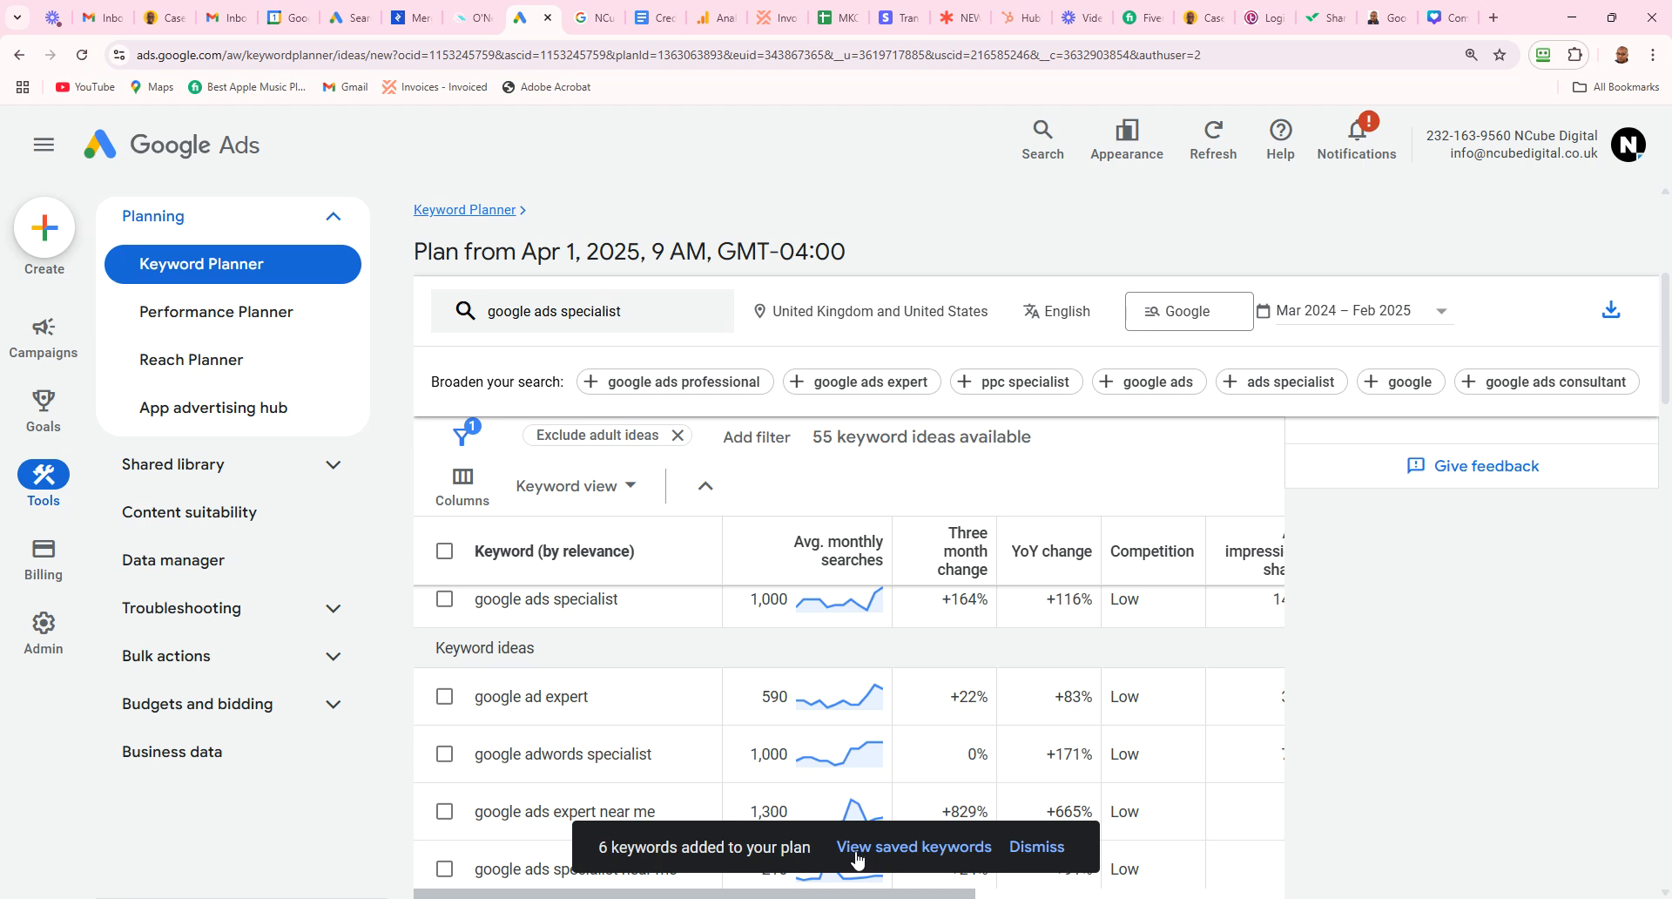
Step: View the plan's saved keywords and widen the Keyword column to show the full keyword names
click(911, 847)
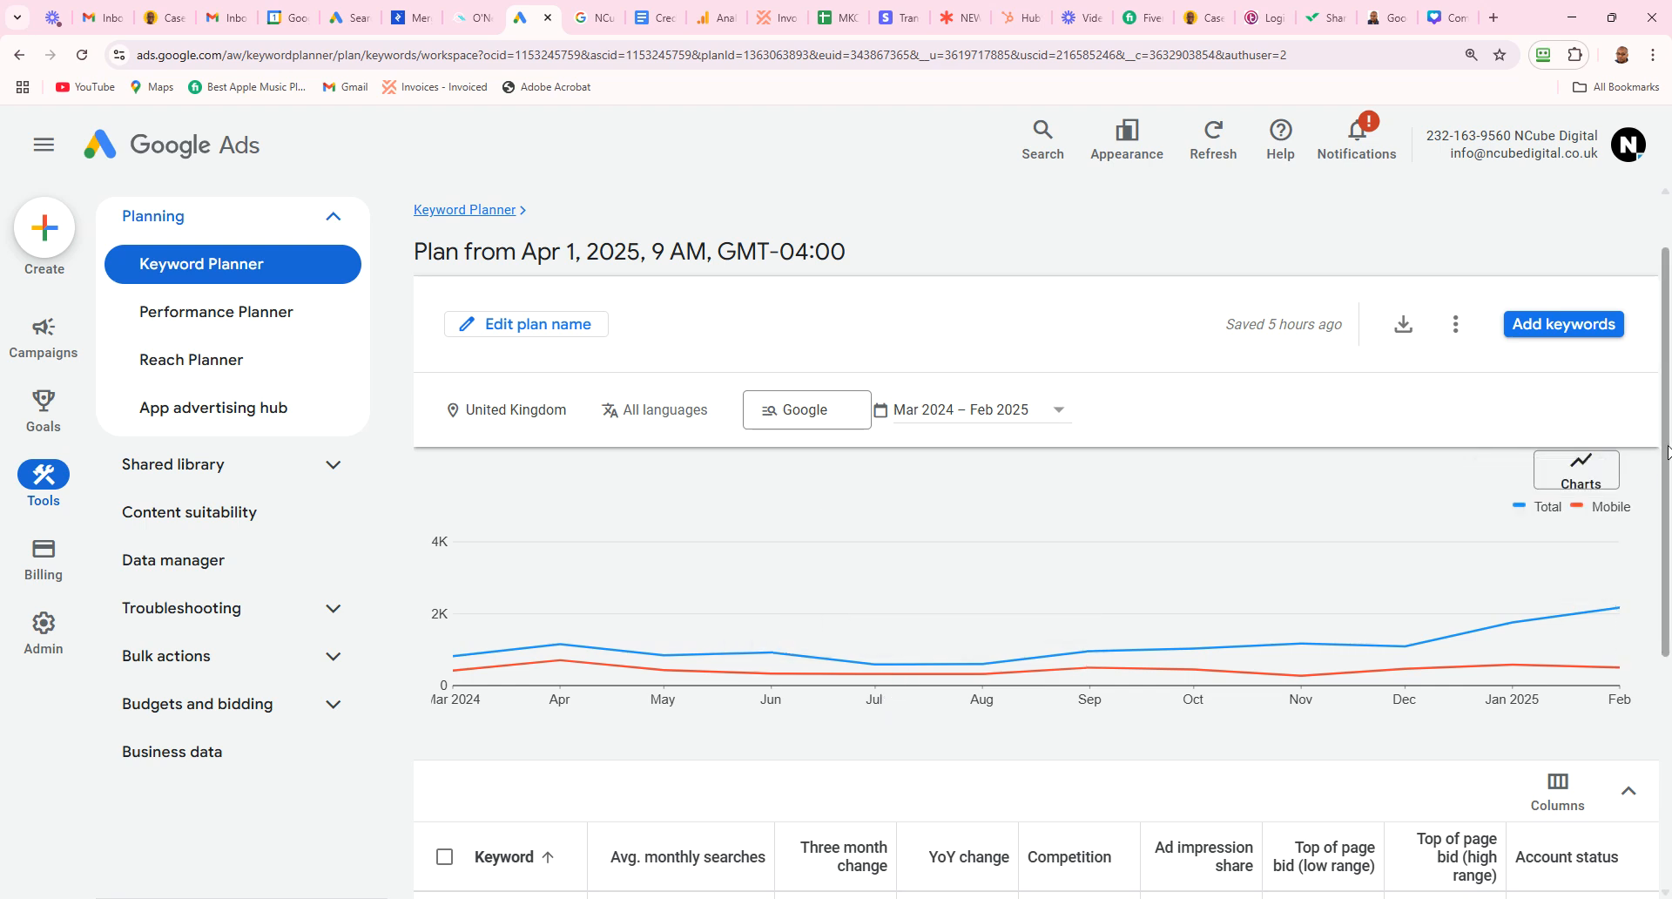
scroll(1669, 559, down, 2)
scroll(1670, 559, down, 2)
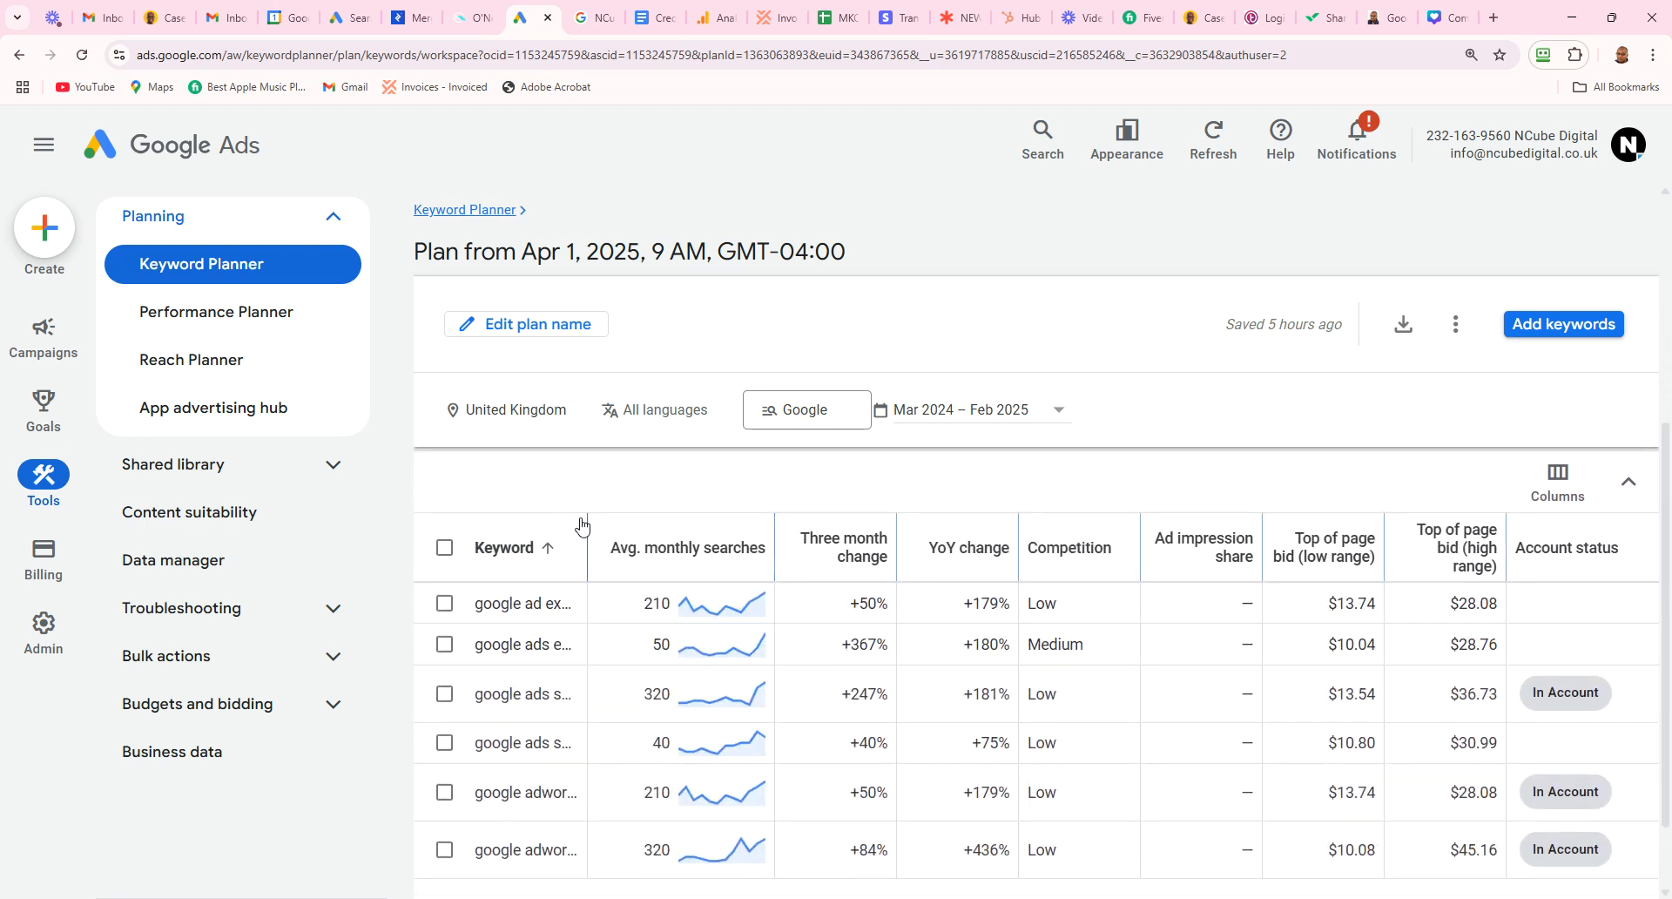
drag(585, 523, 758, 524)
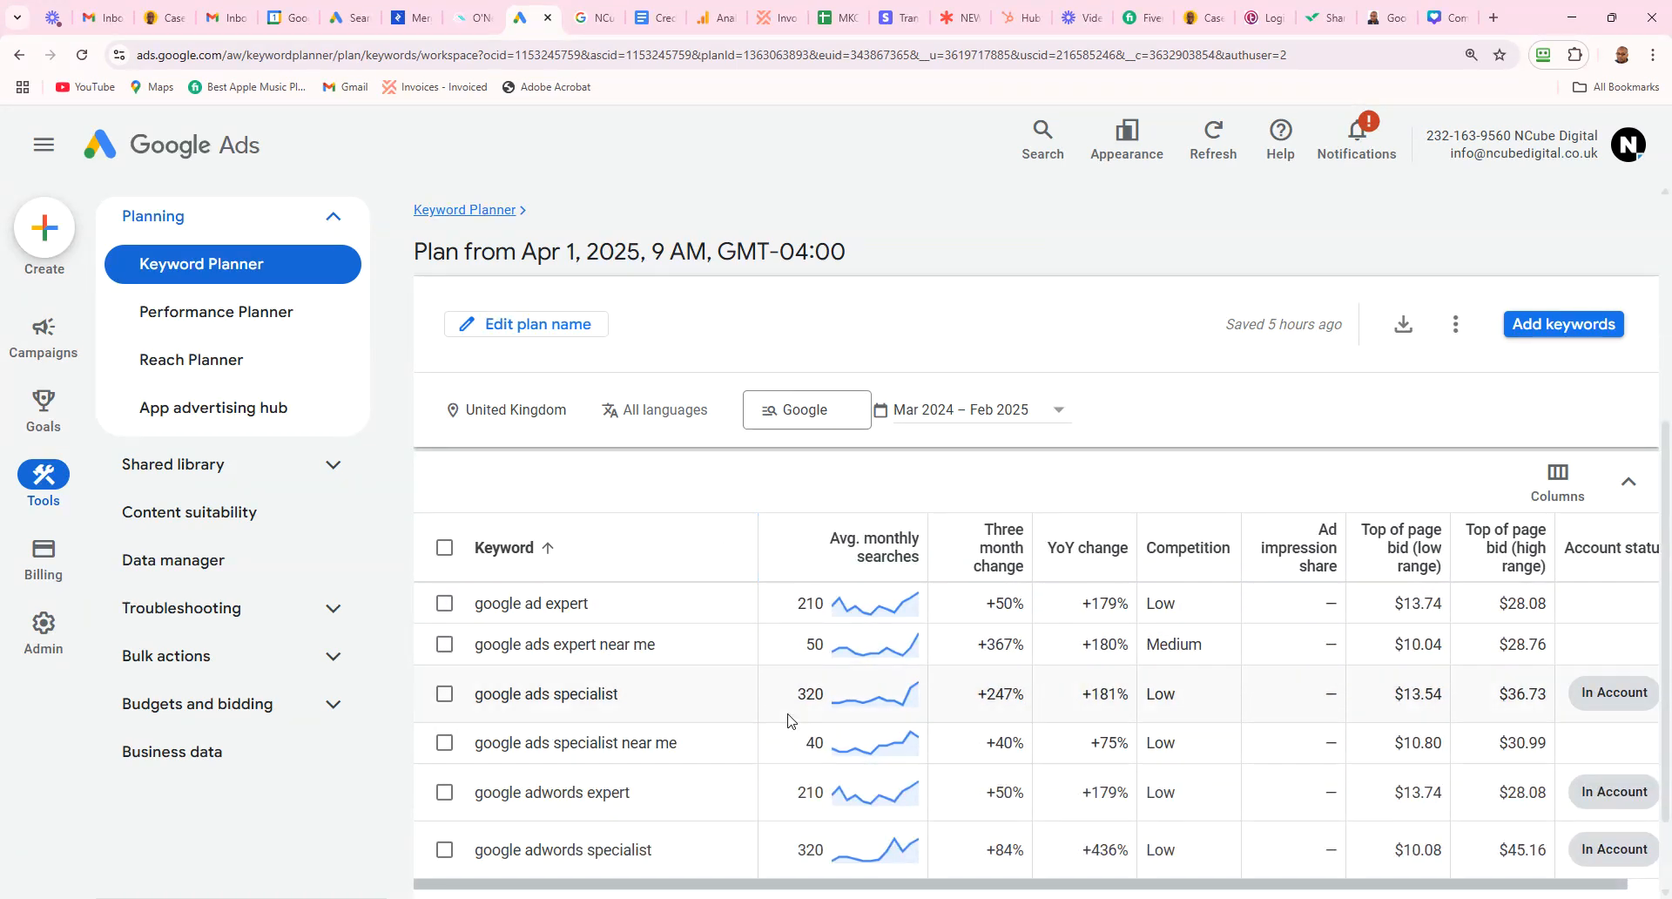
Step: Add the United States country to the saved plan's locations alongside the United Kingdom and save the change
click(514, 410)
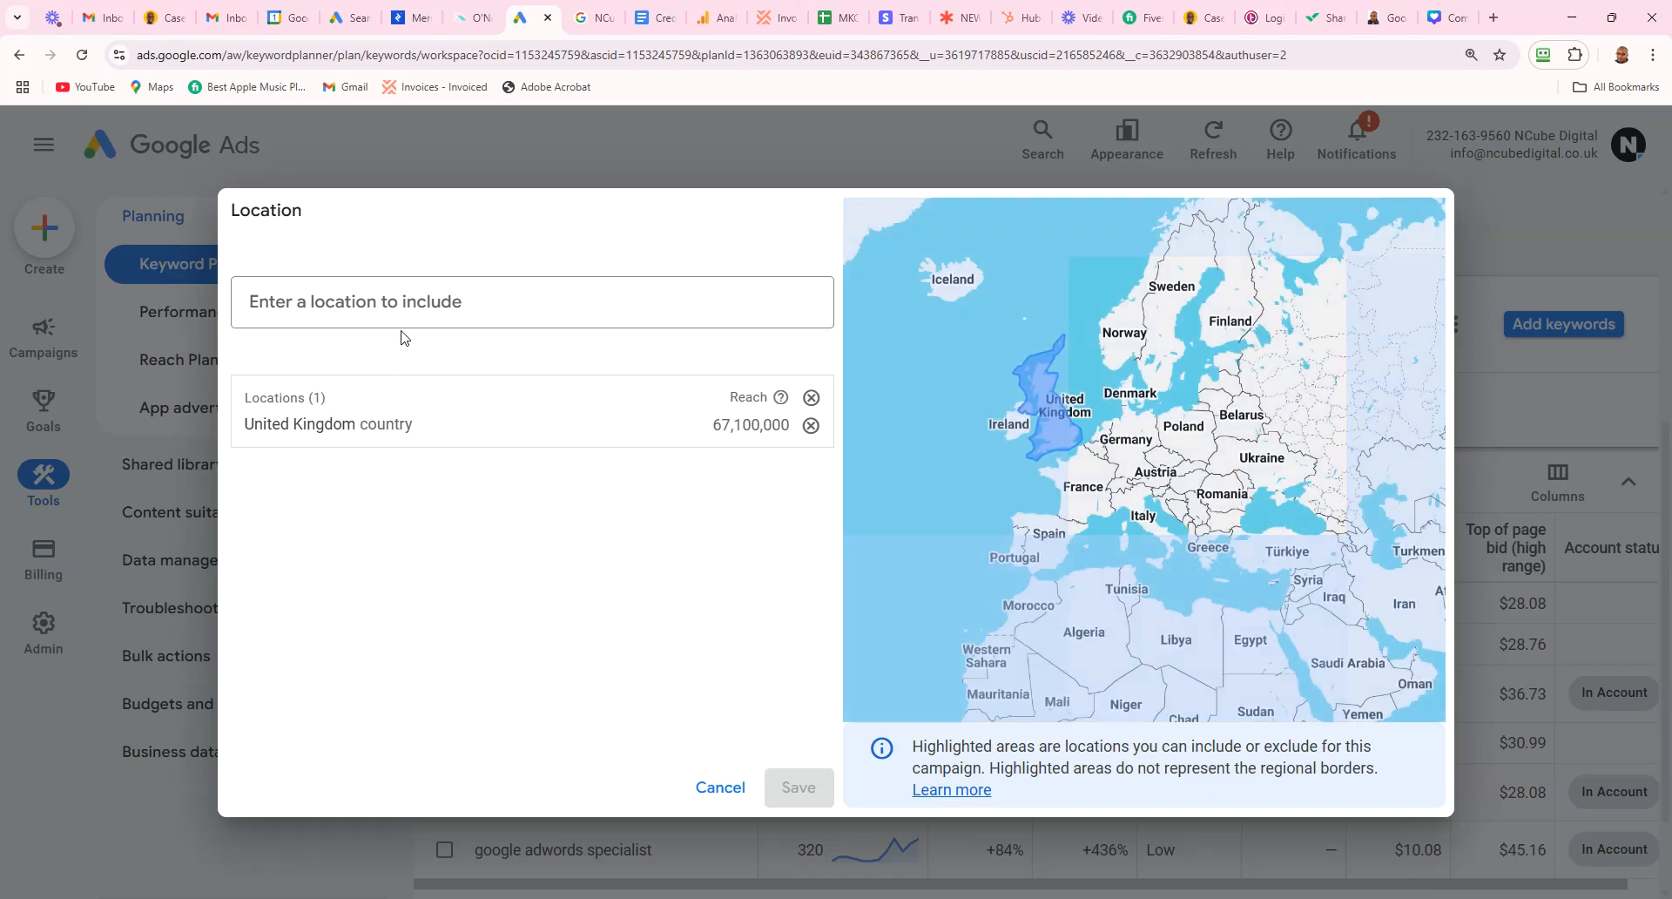
click(410, 306)
text(united)
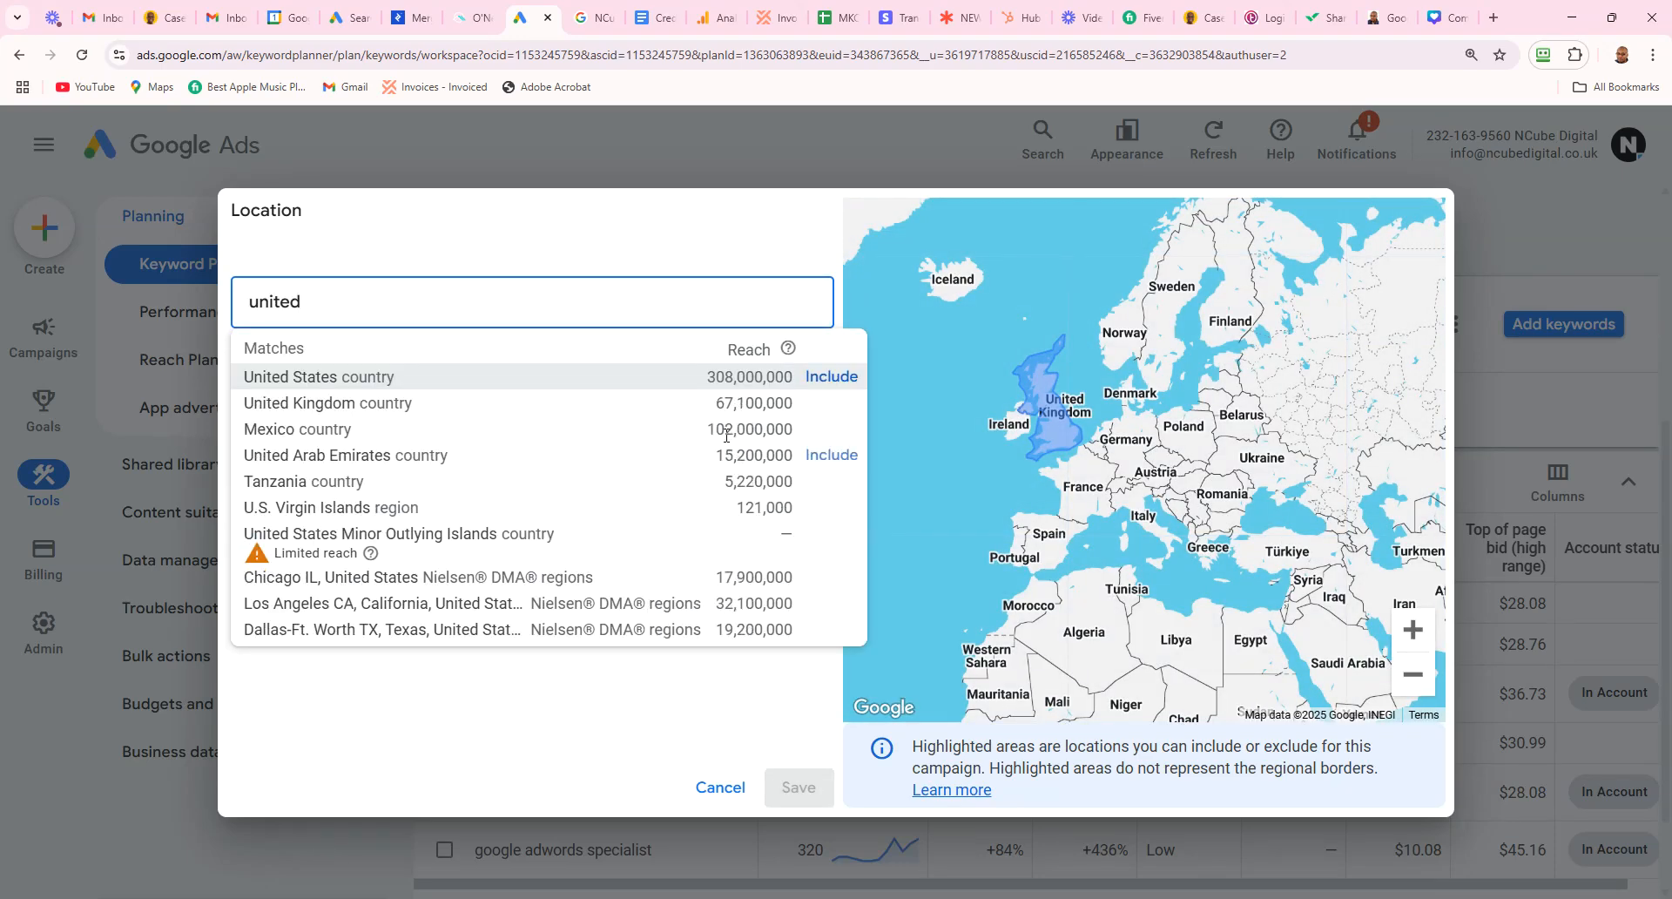
click(831, 377)
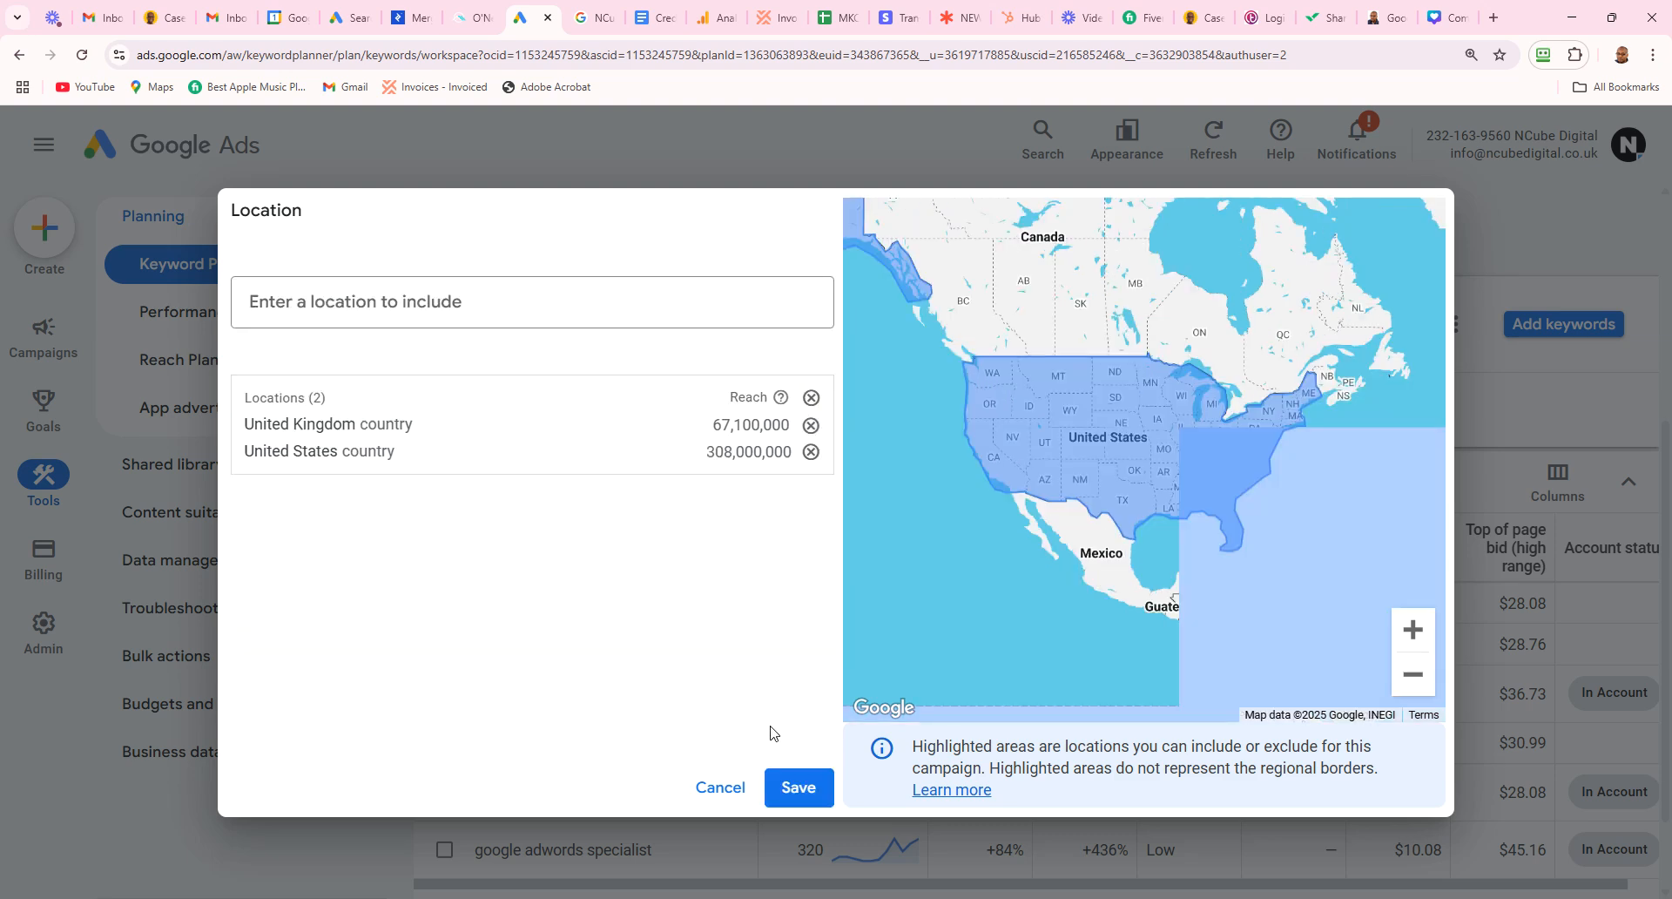
click(794, 789)
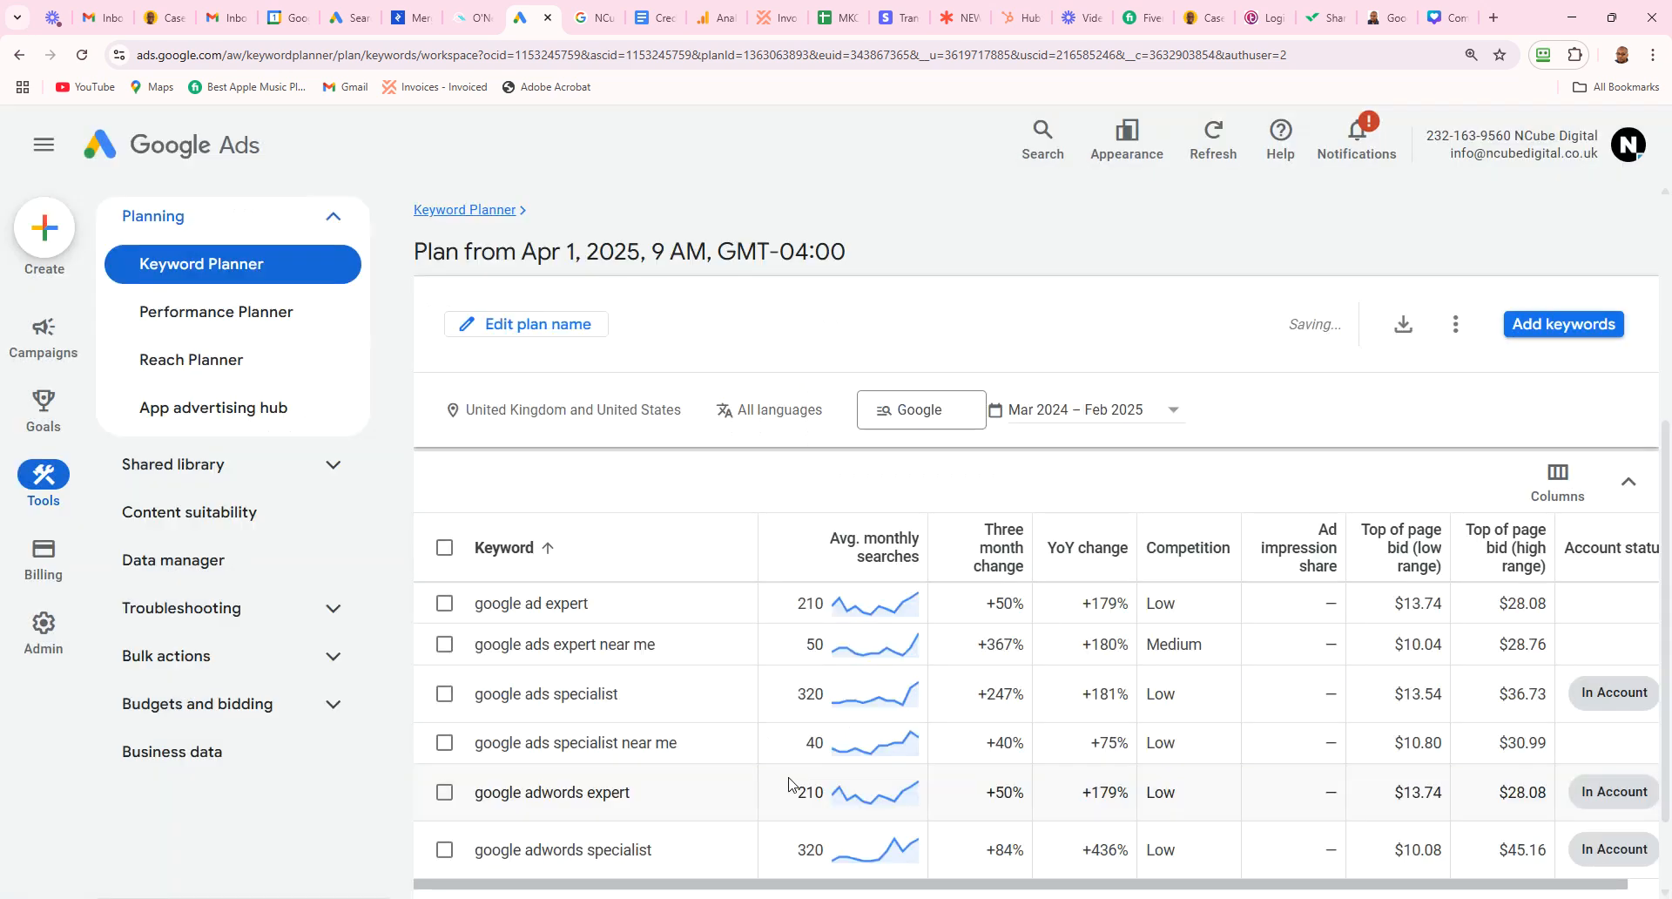
Step: Review the saved keywords' competition and bid ranges, and view the monthly search trend for google ads specialist
drag(1666, 442, 1670, 533)
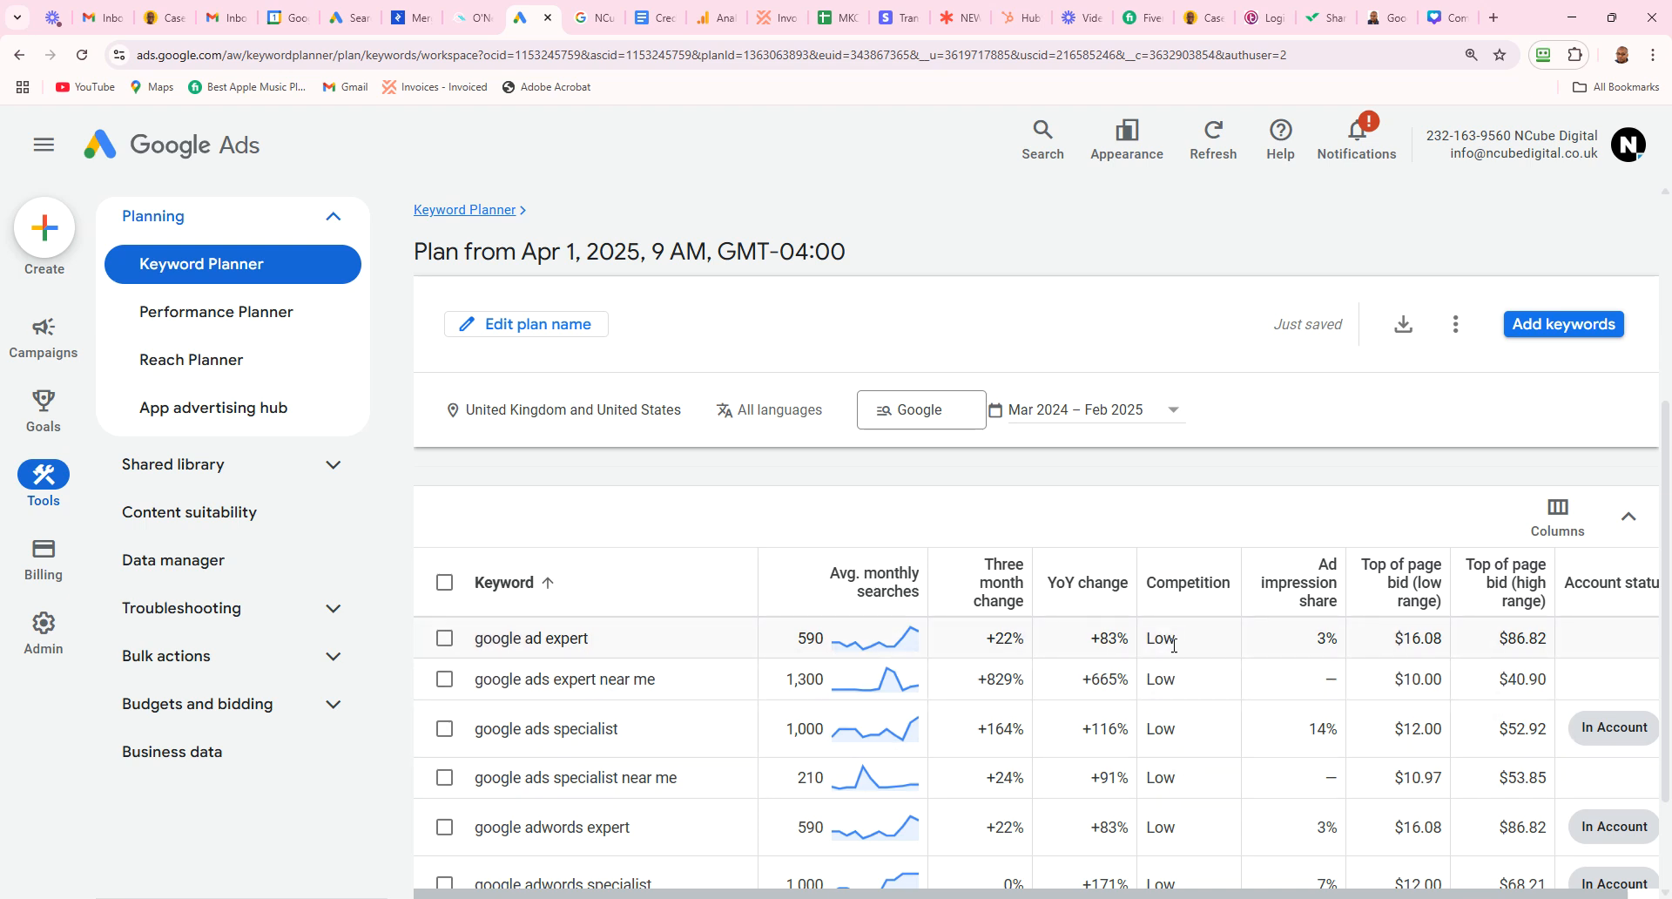
mouse_move(1523, 605)
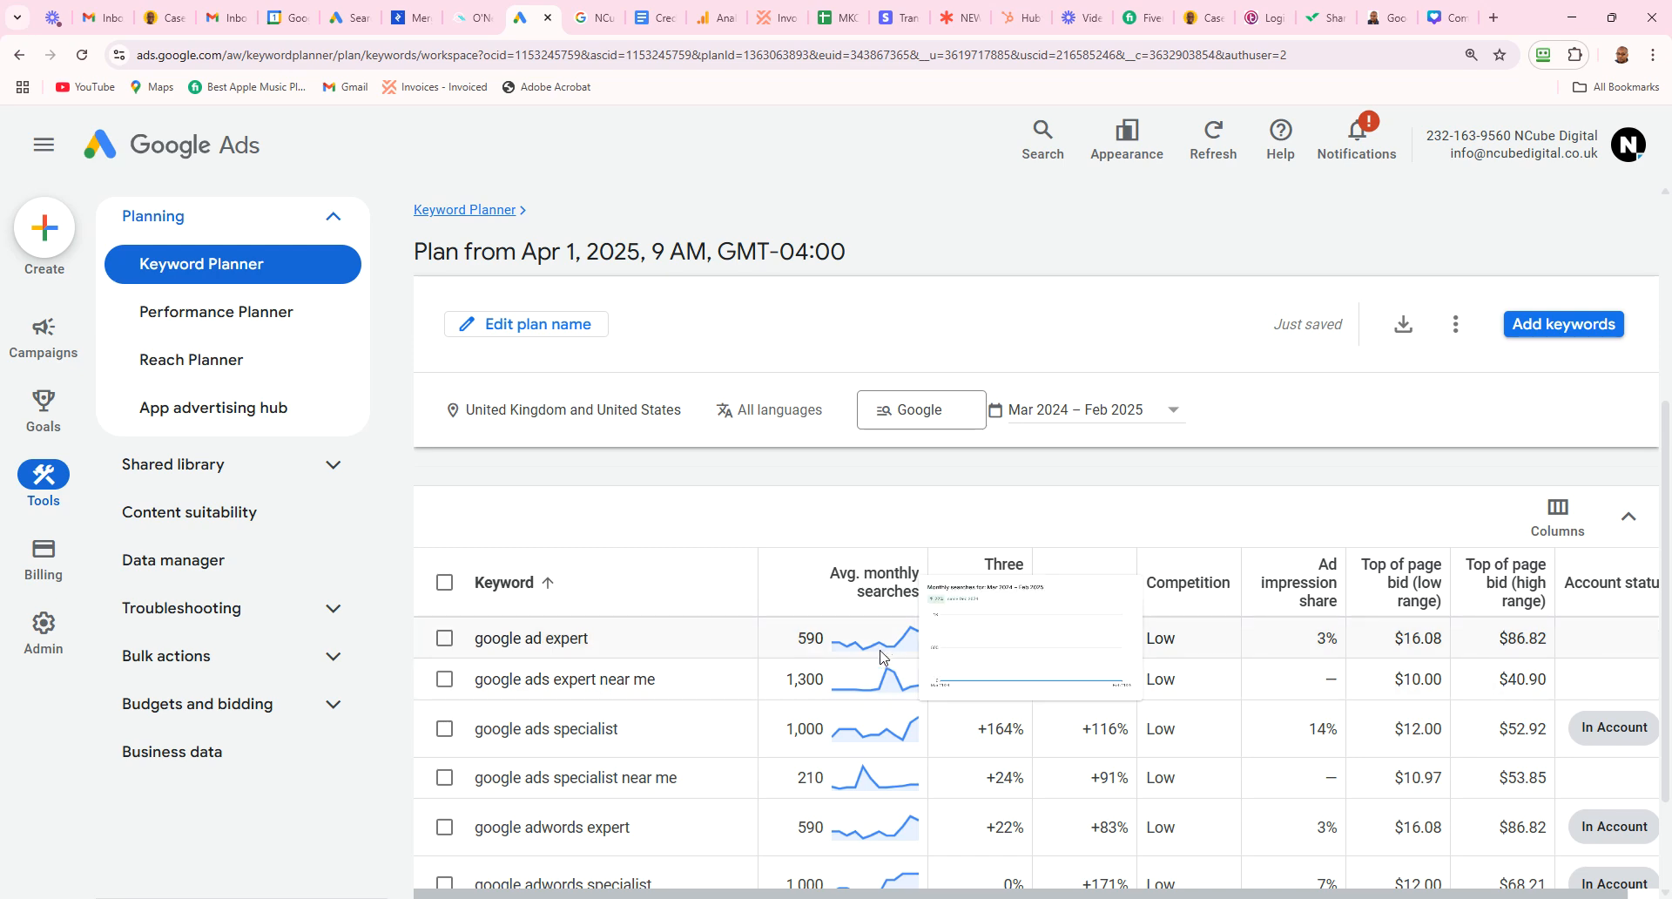
mouse_move(874, 748)
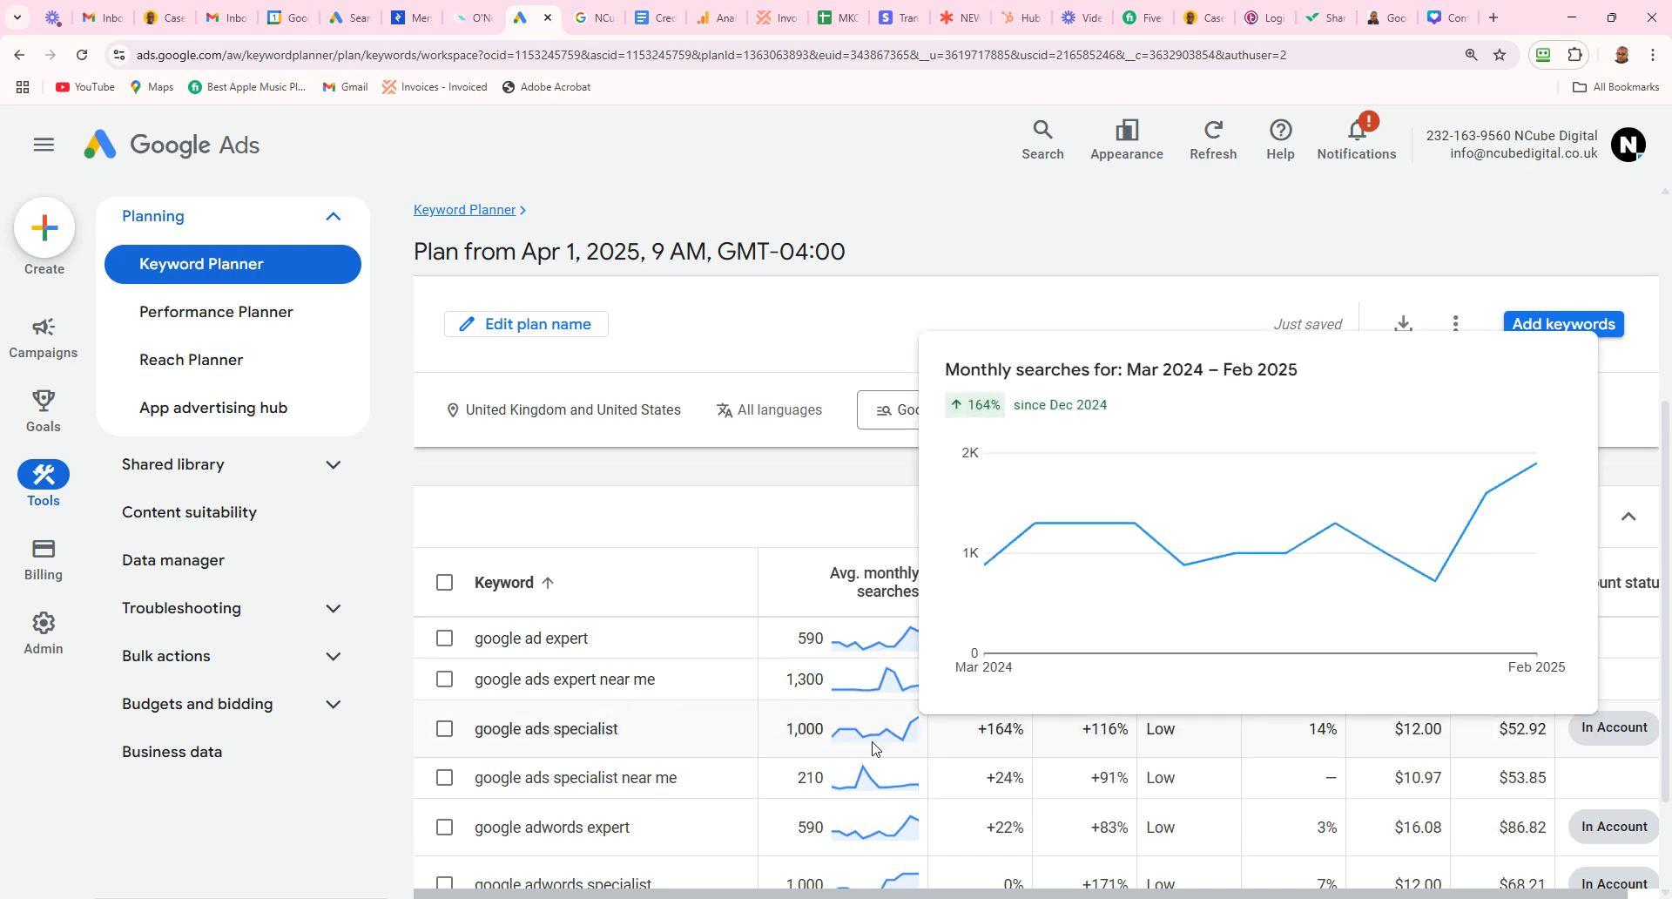
Step: View the monthly search trends for google ads specialist near me and google adwords expert, and the plan's overall search volume chart
mouse_move(876, 784)
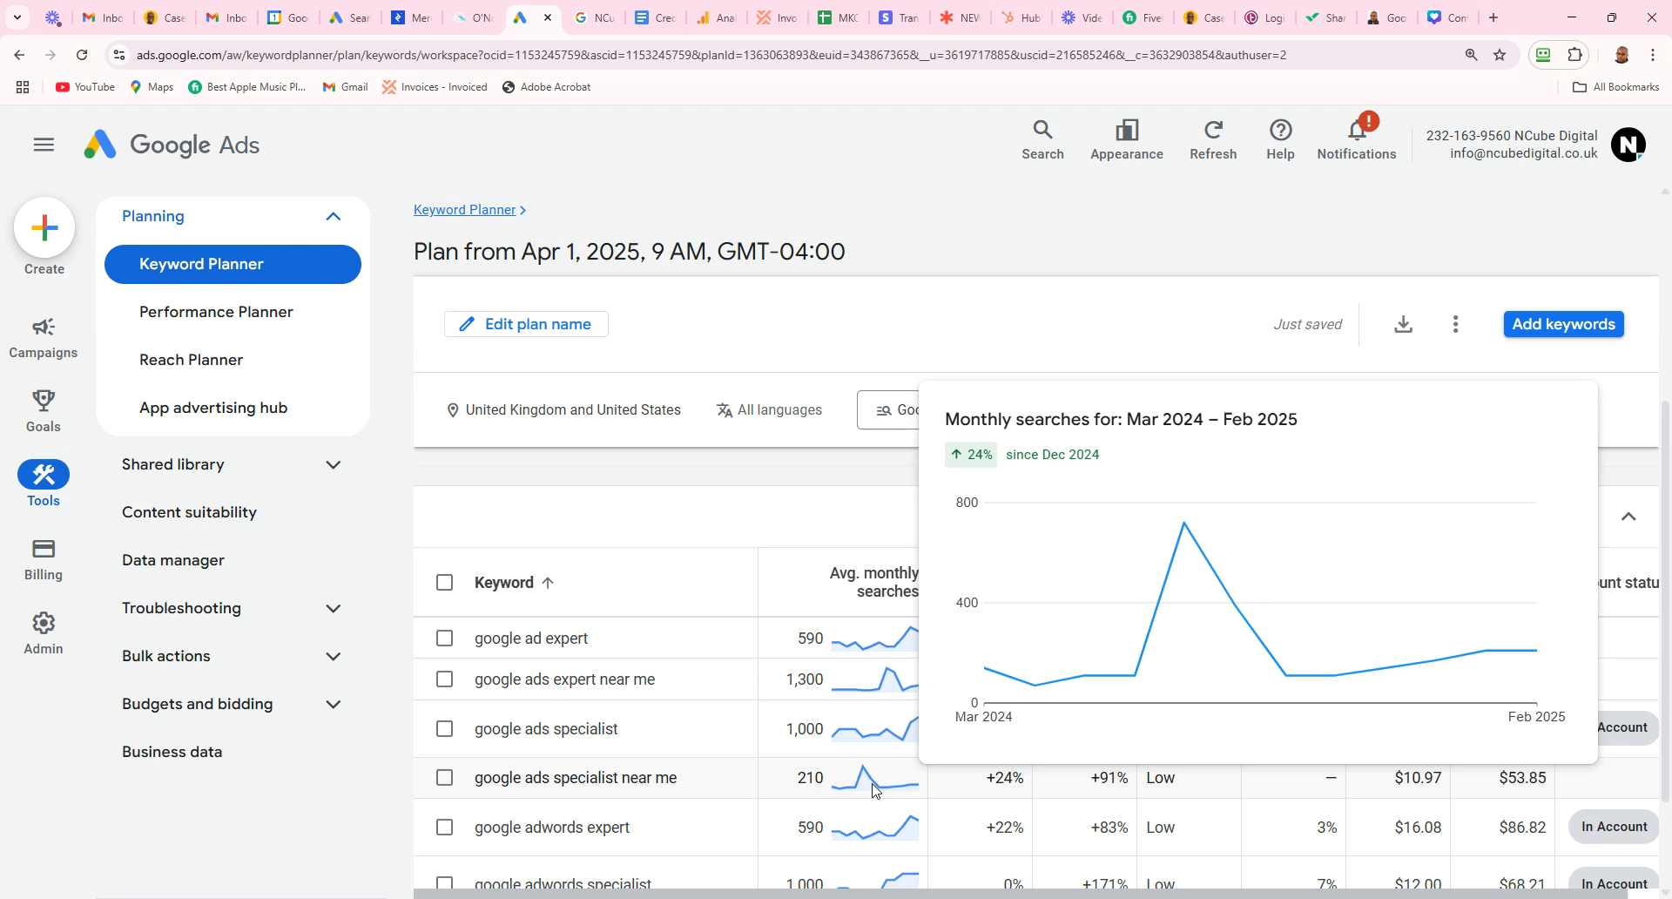
mouse_move(875, 836)
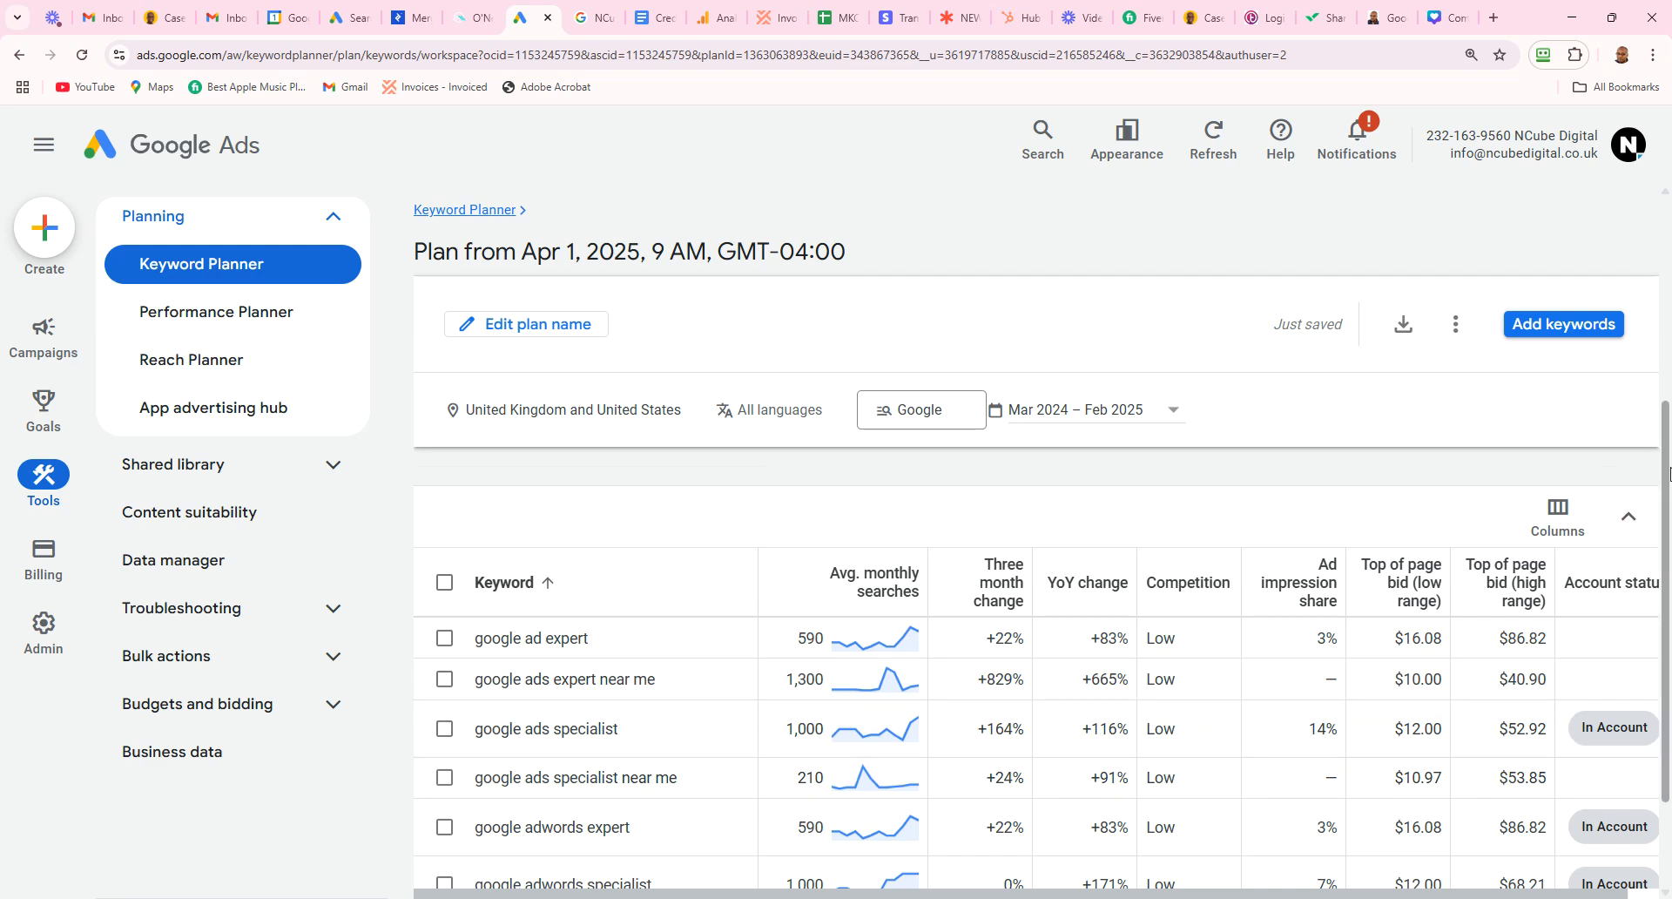
drag(1668, 473, 1638, 252)
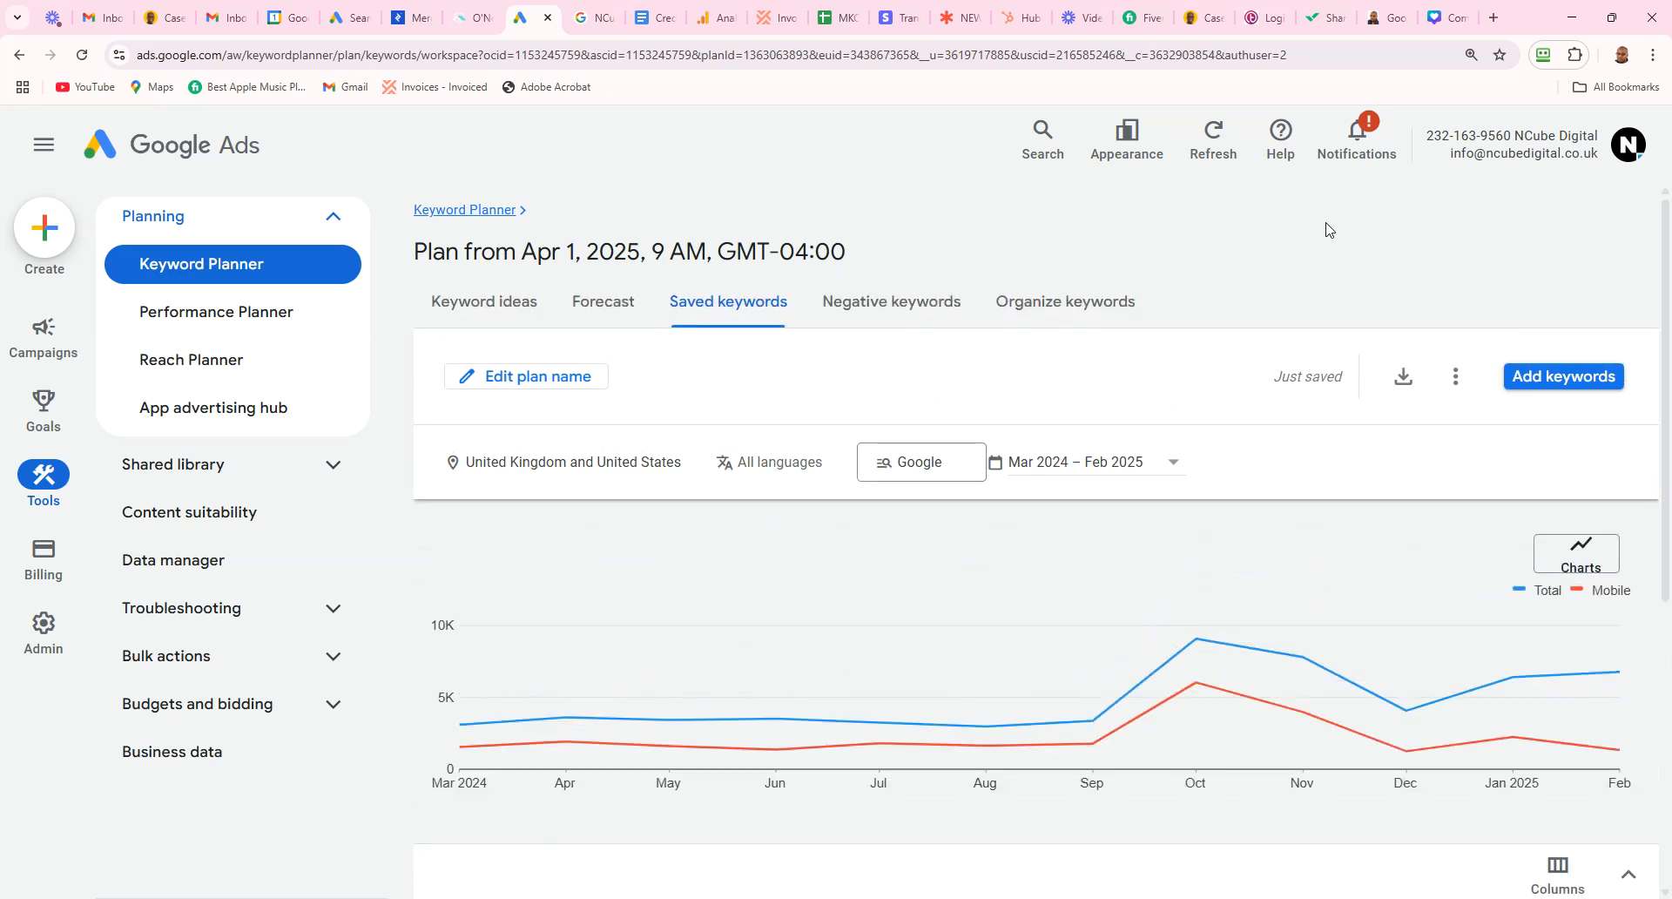
Step: Open the plan's forecast and generate it for all saved keywords
click(607, 318)
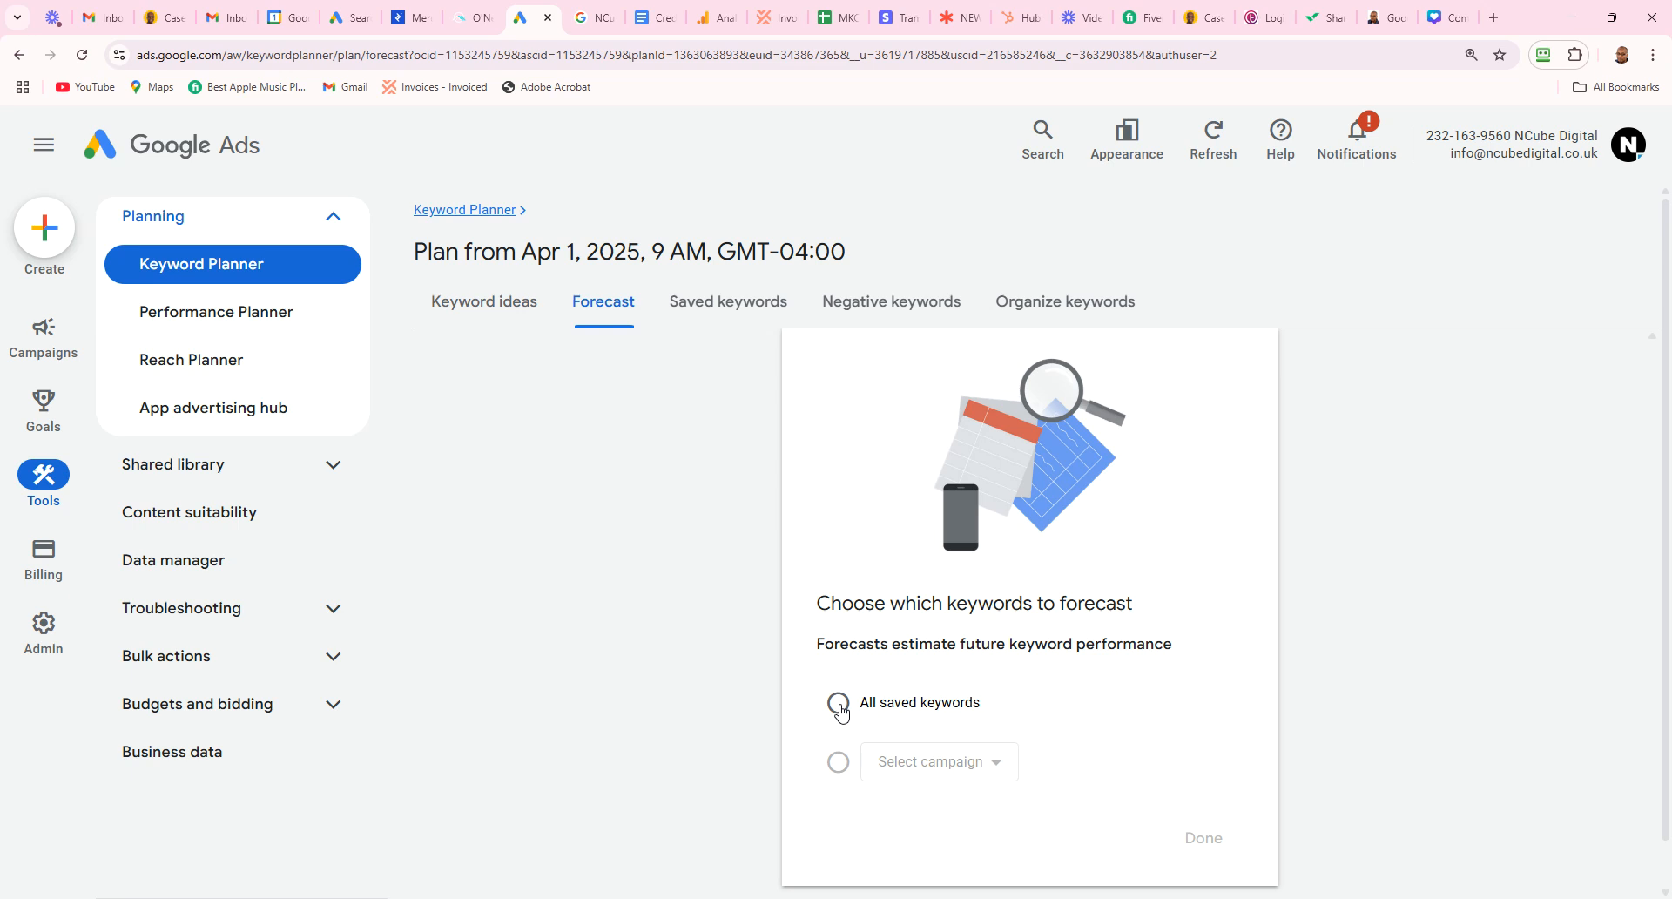
click(840, 709)
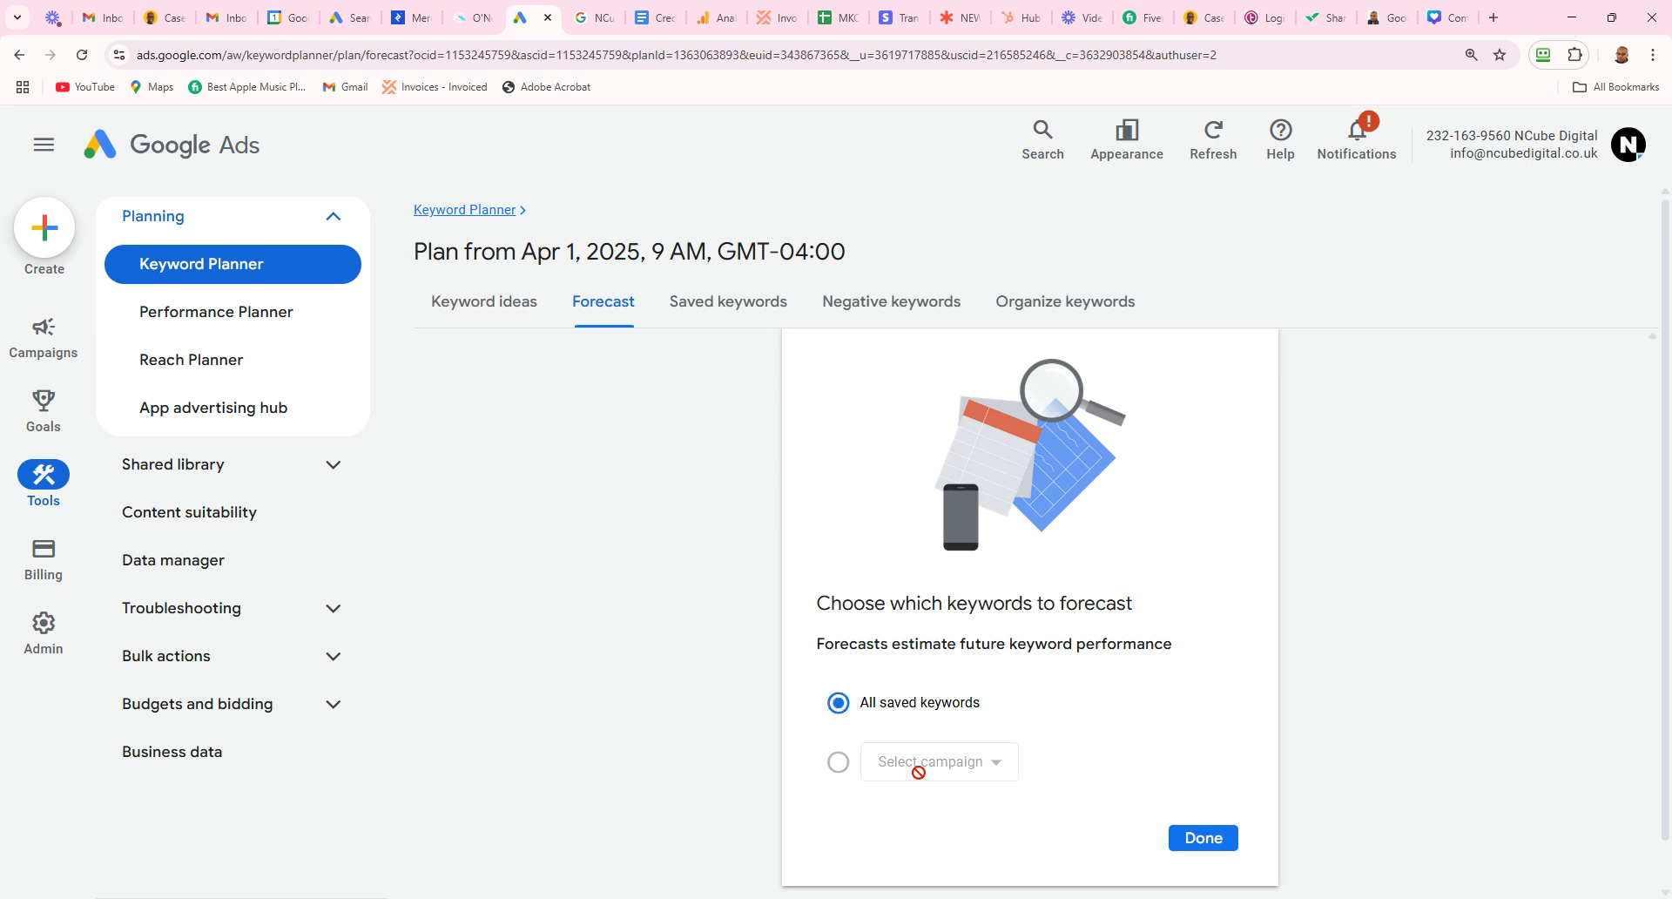
click(1204, 841)
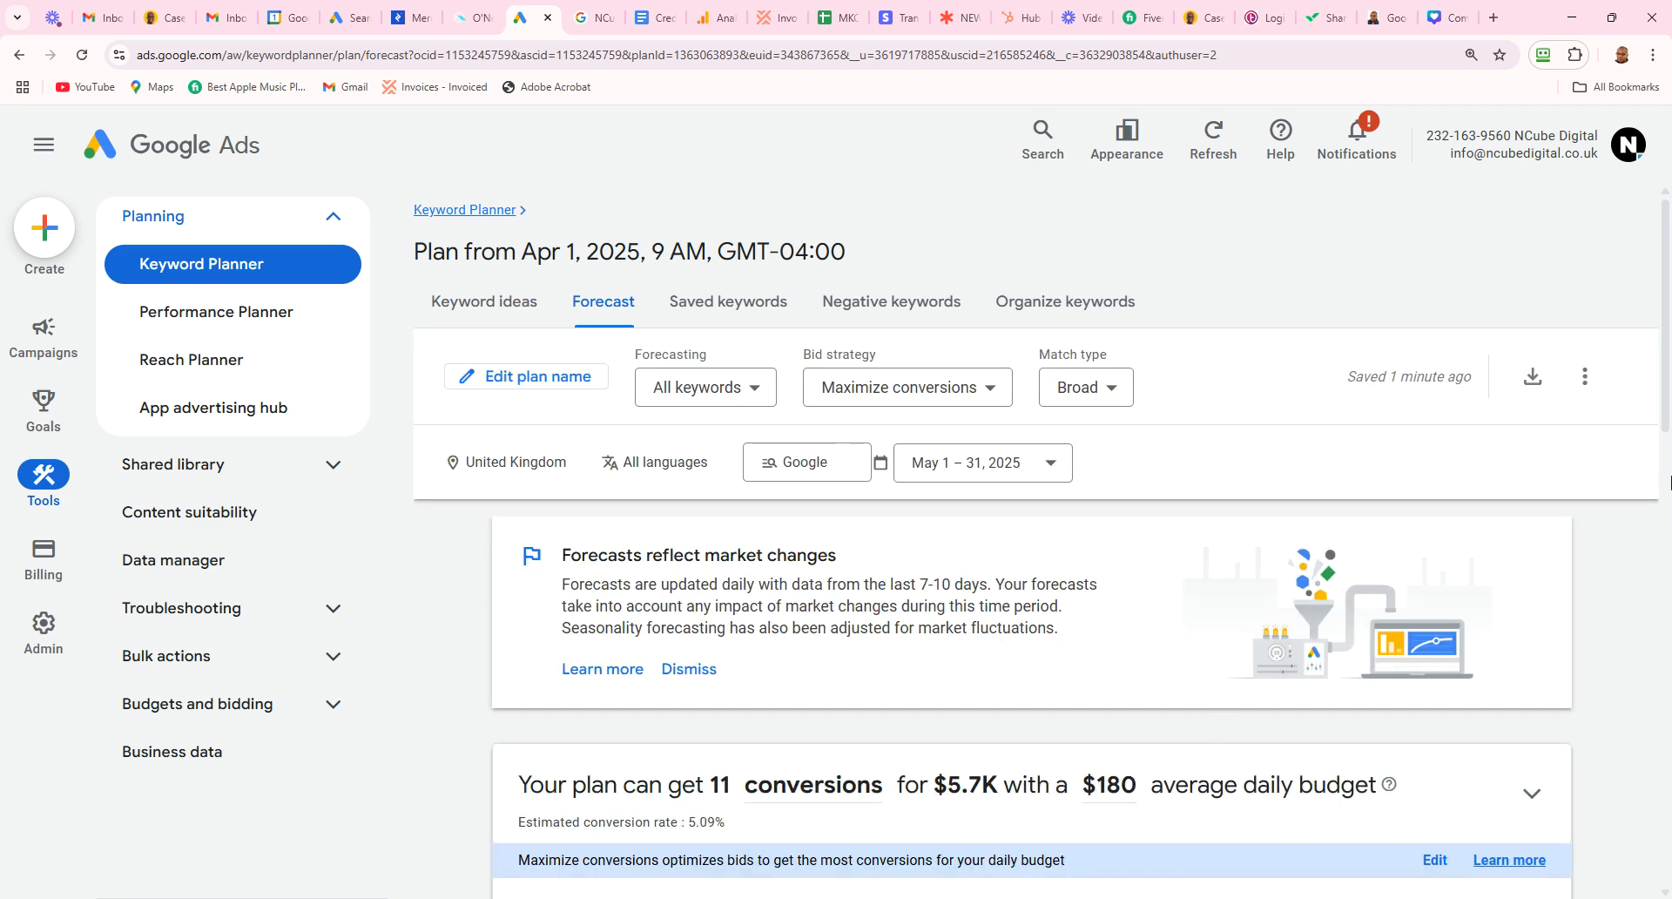
Step: Add the United States country to the forecast's locations alongside the United Kingdom and save the change
drag(1667, 422, 1667, 536)
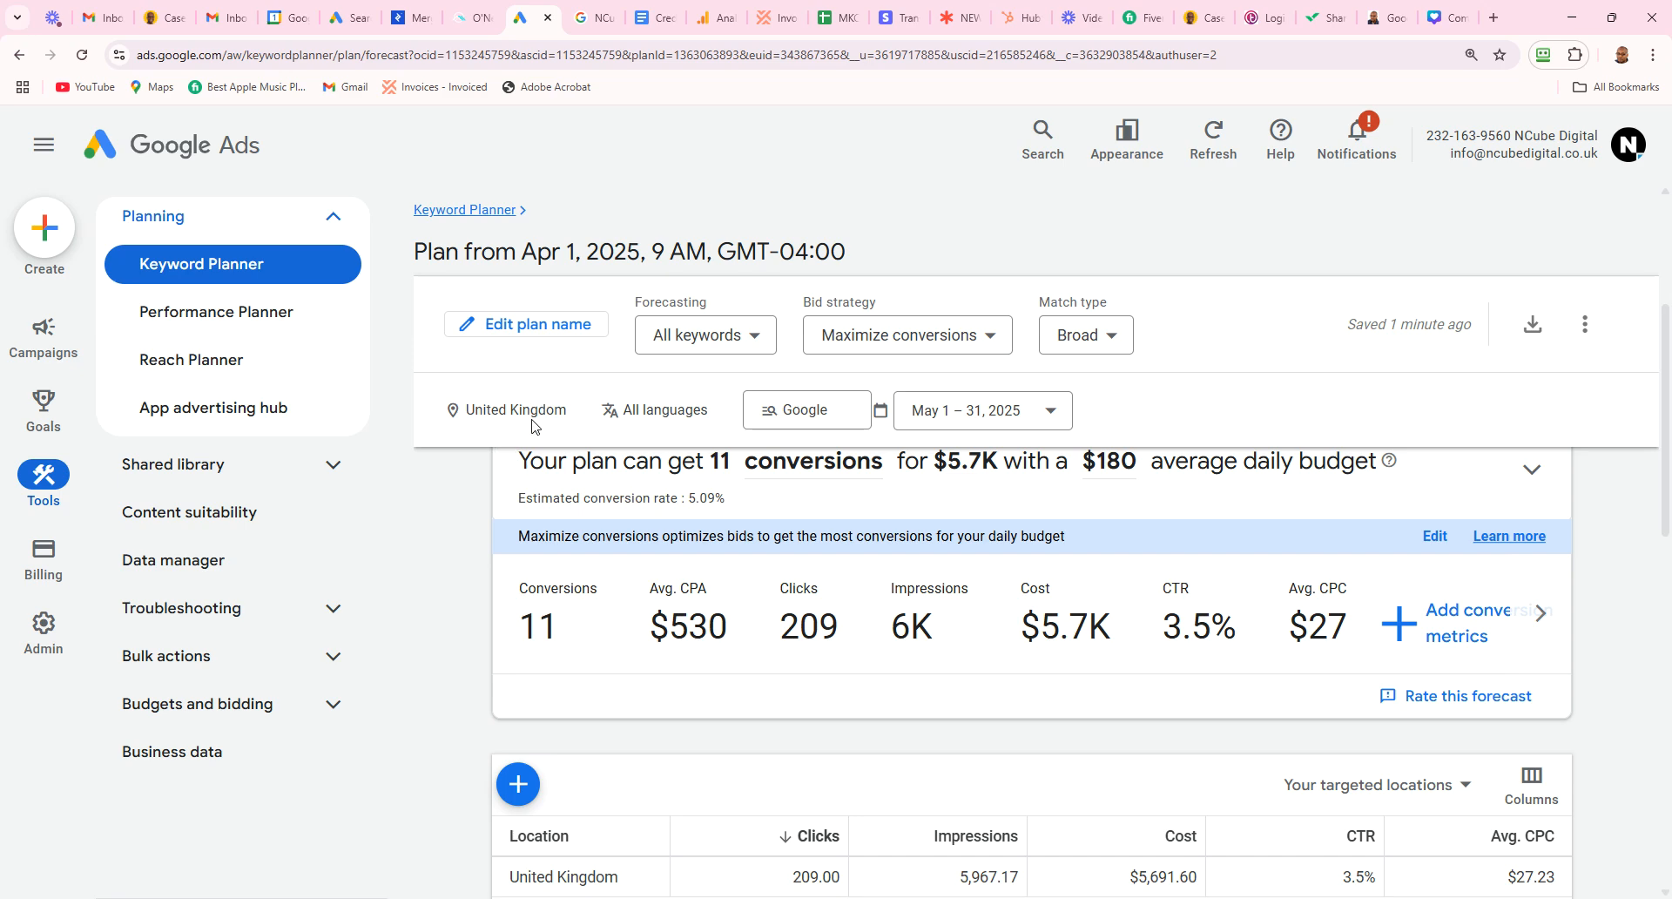
click(538, 414)
click(456, 301)
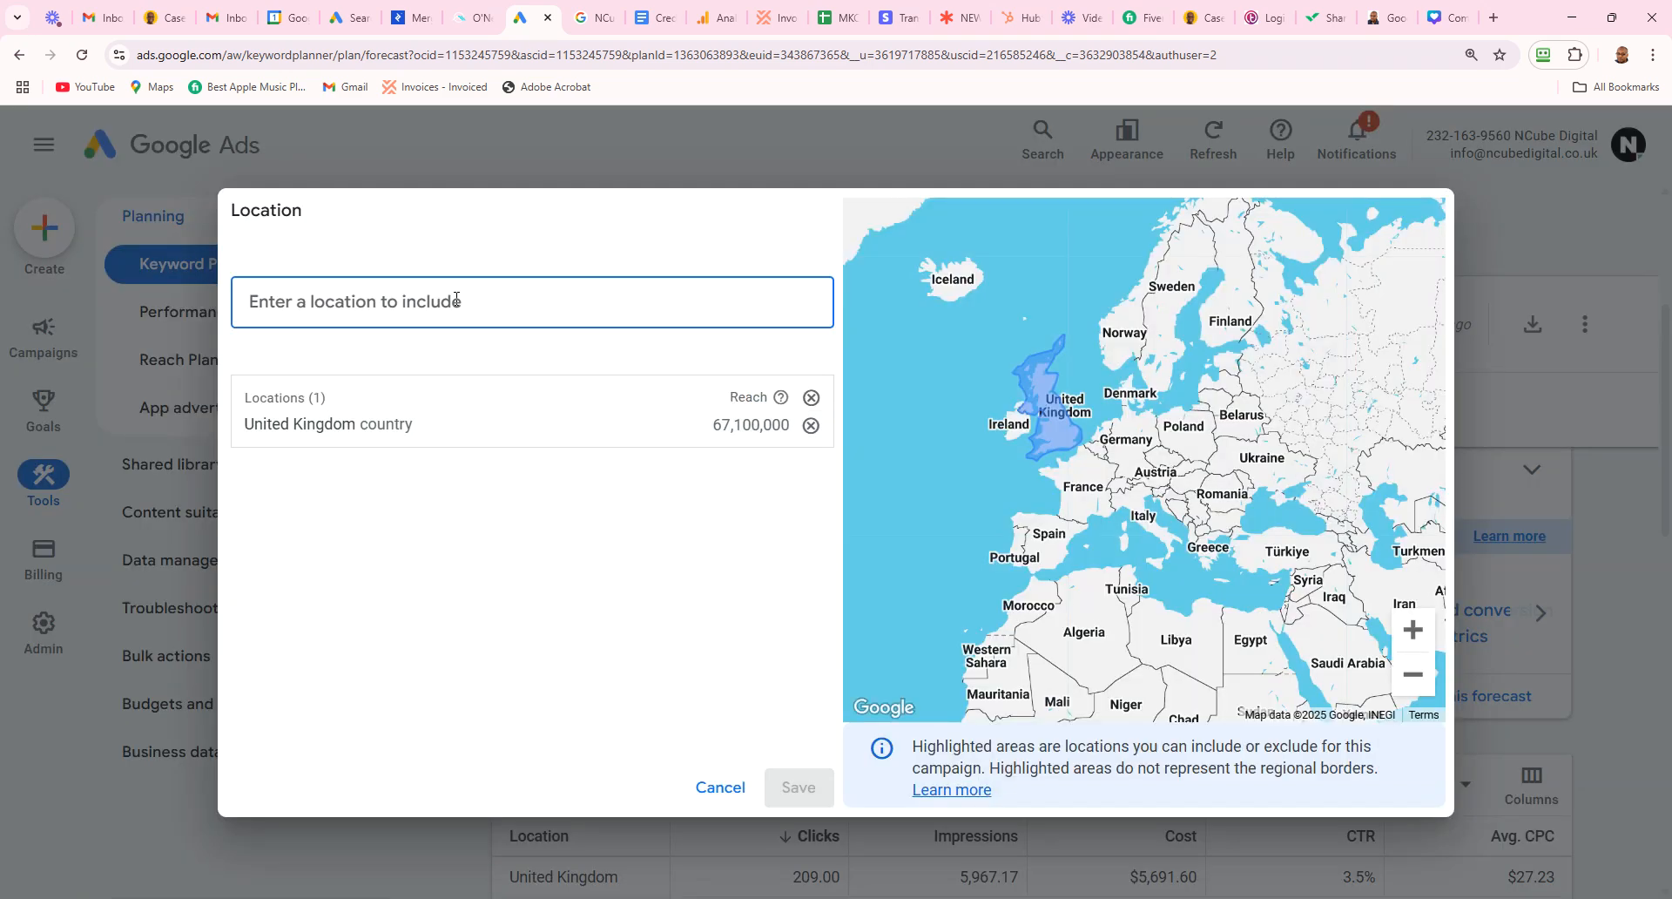
text(united)
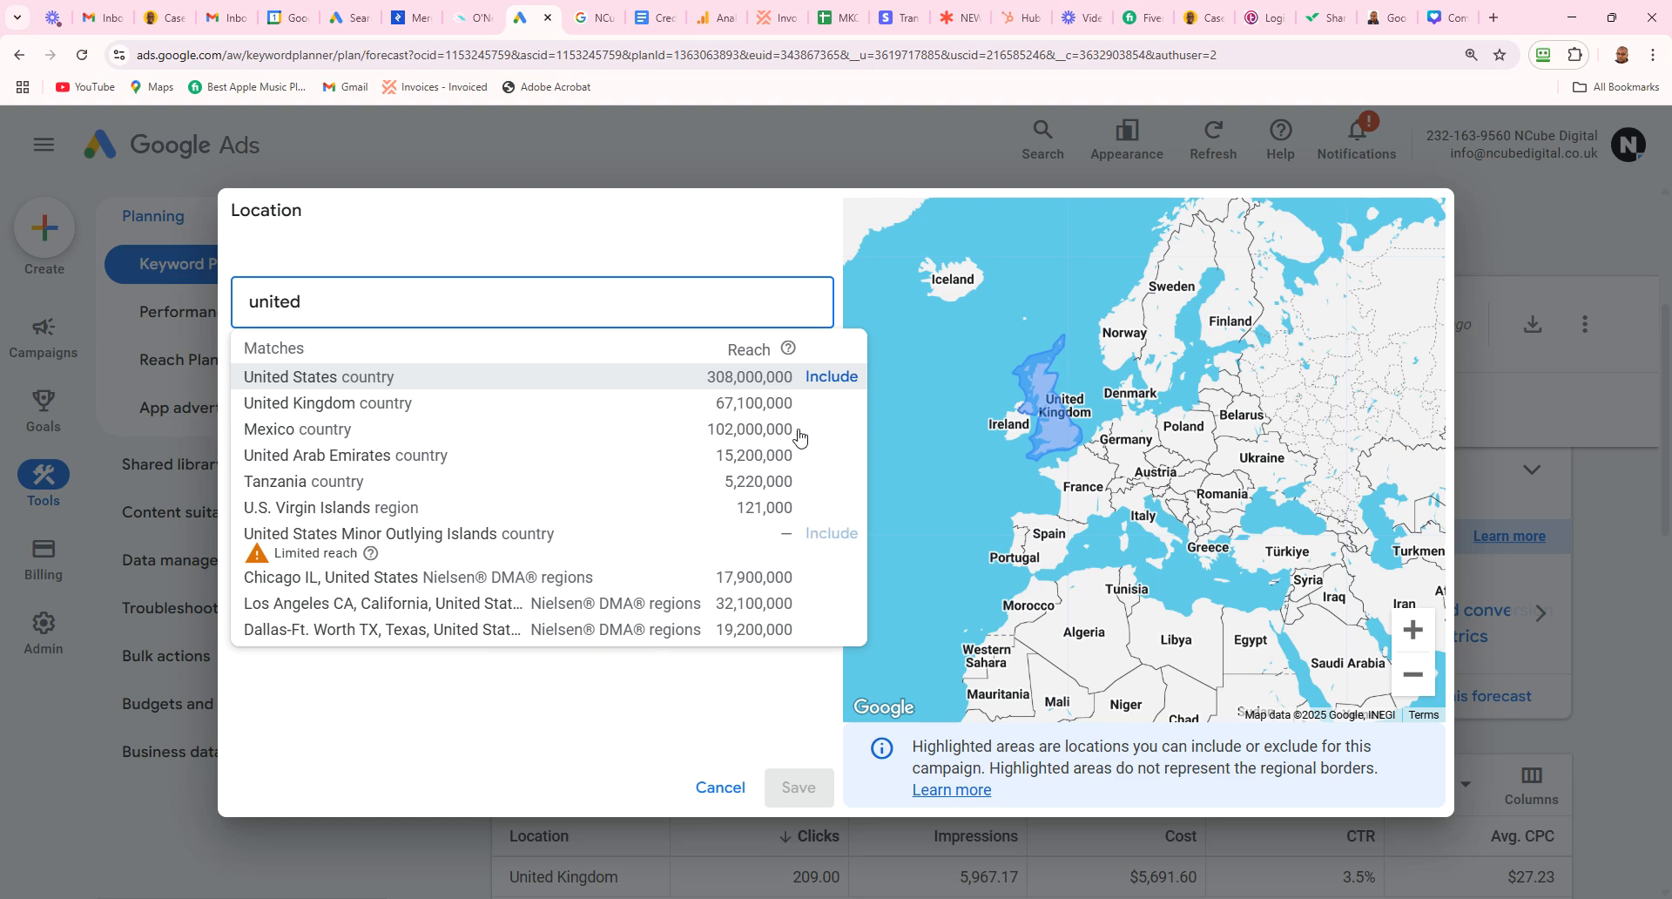
click(819, 384)
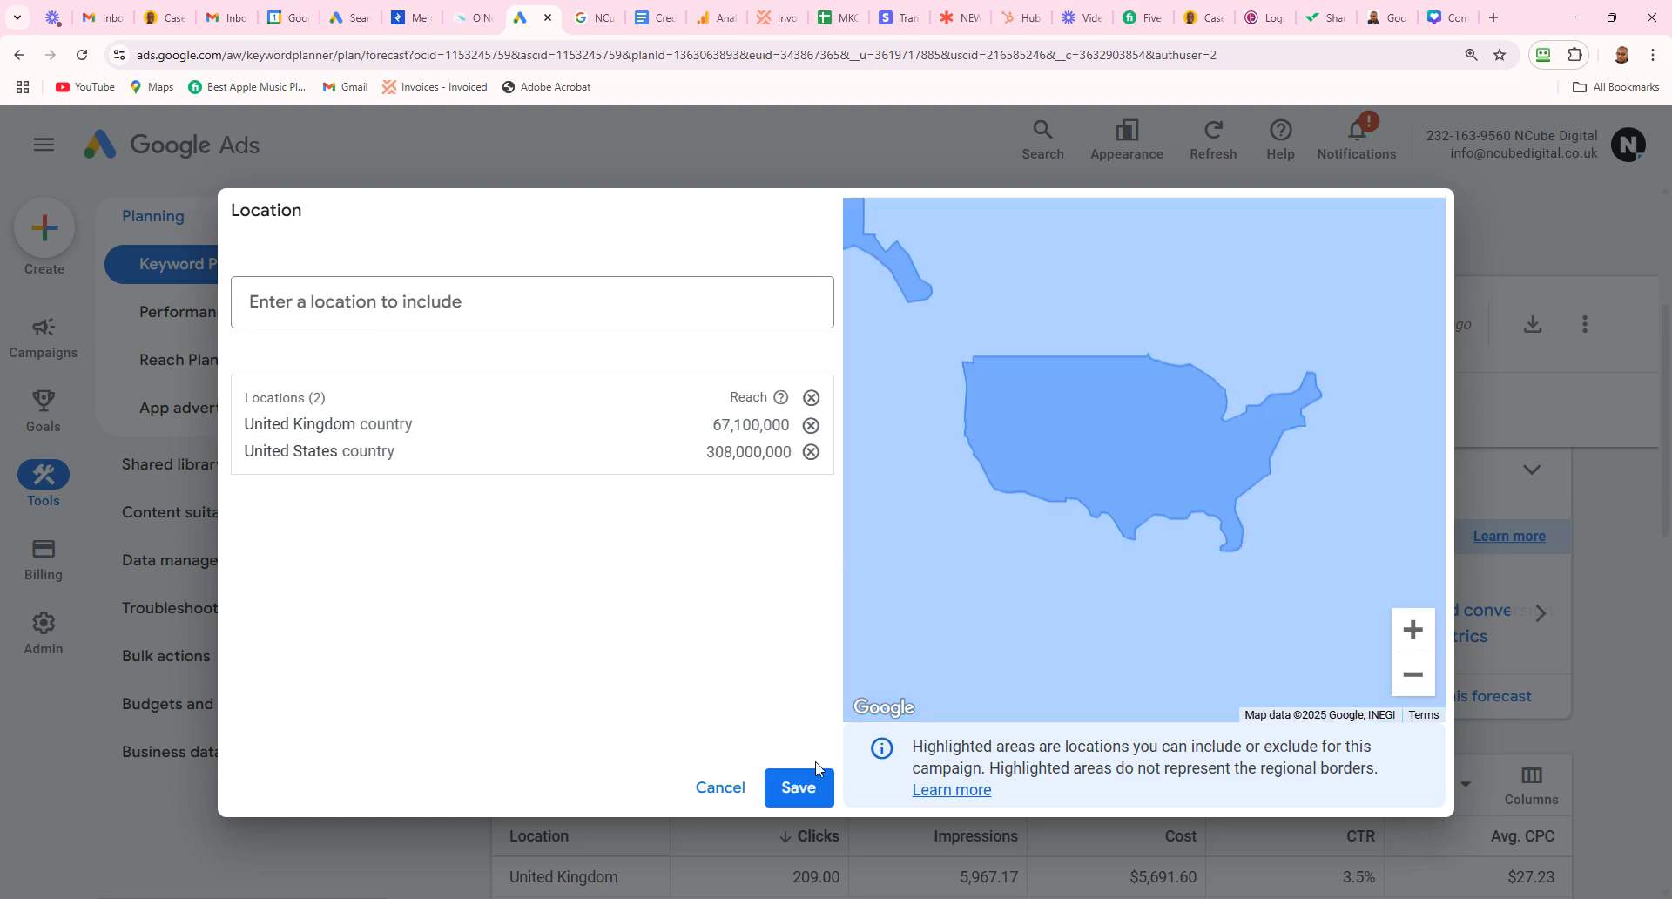
click(797, 787)
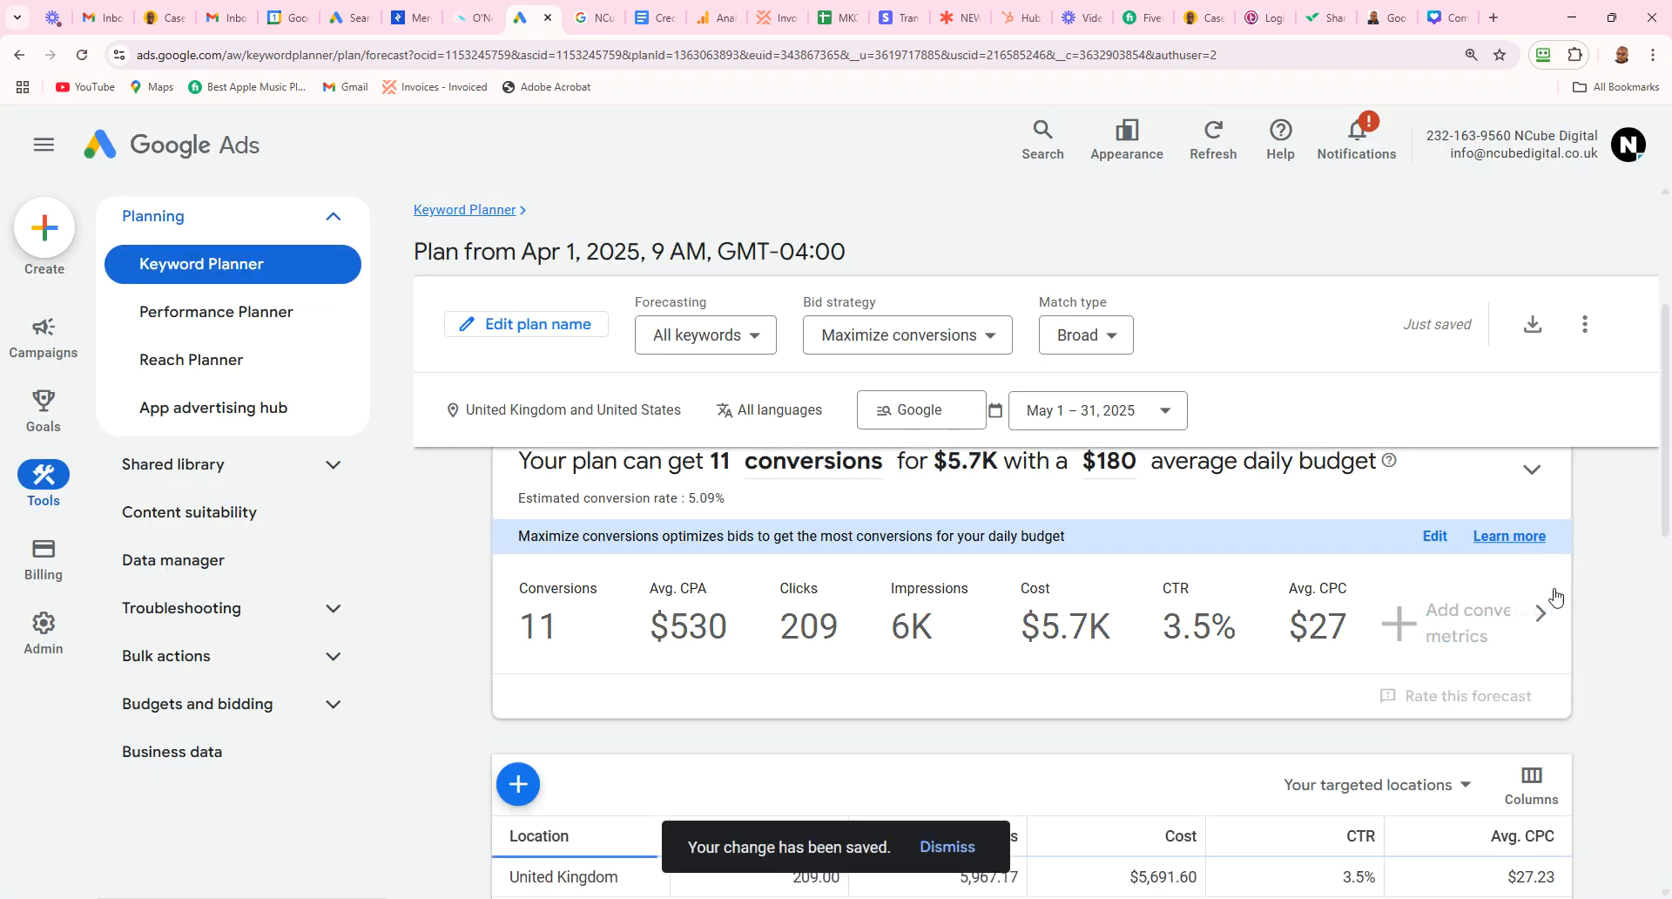
Step: Set the forecast's conversion rate to 9%, leave the value per conversion empty, and save
drag(1669, 477, 1670, 453)
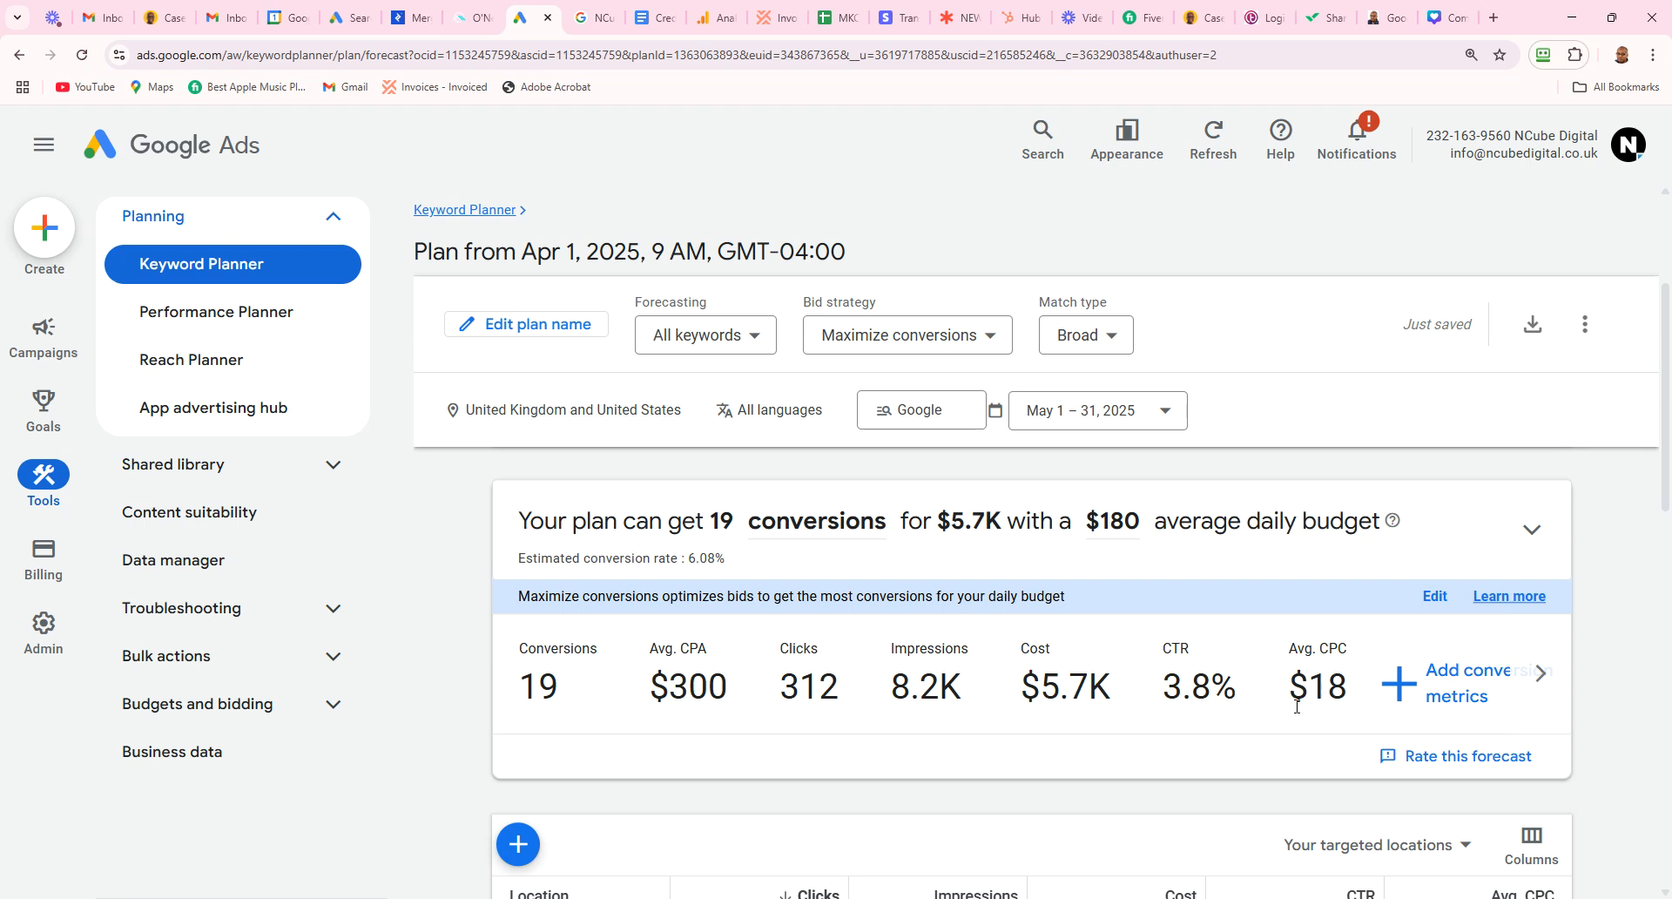
mouse_move(702, 573)
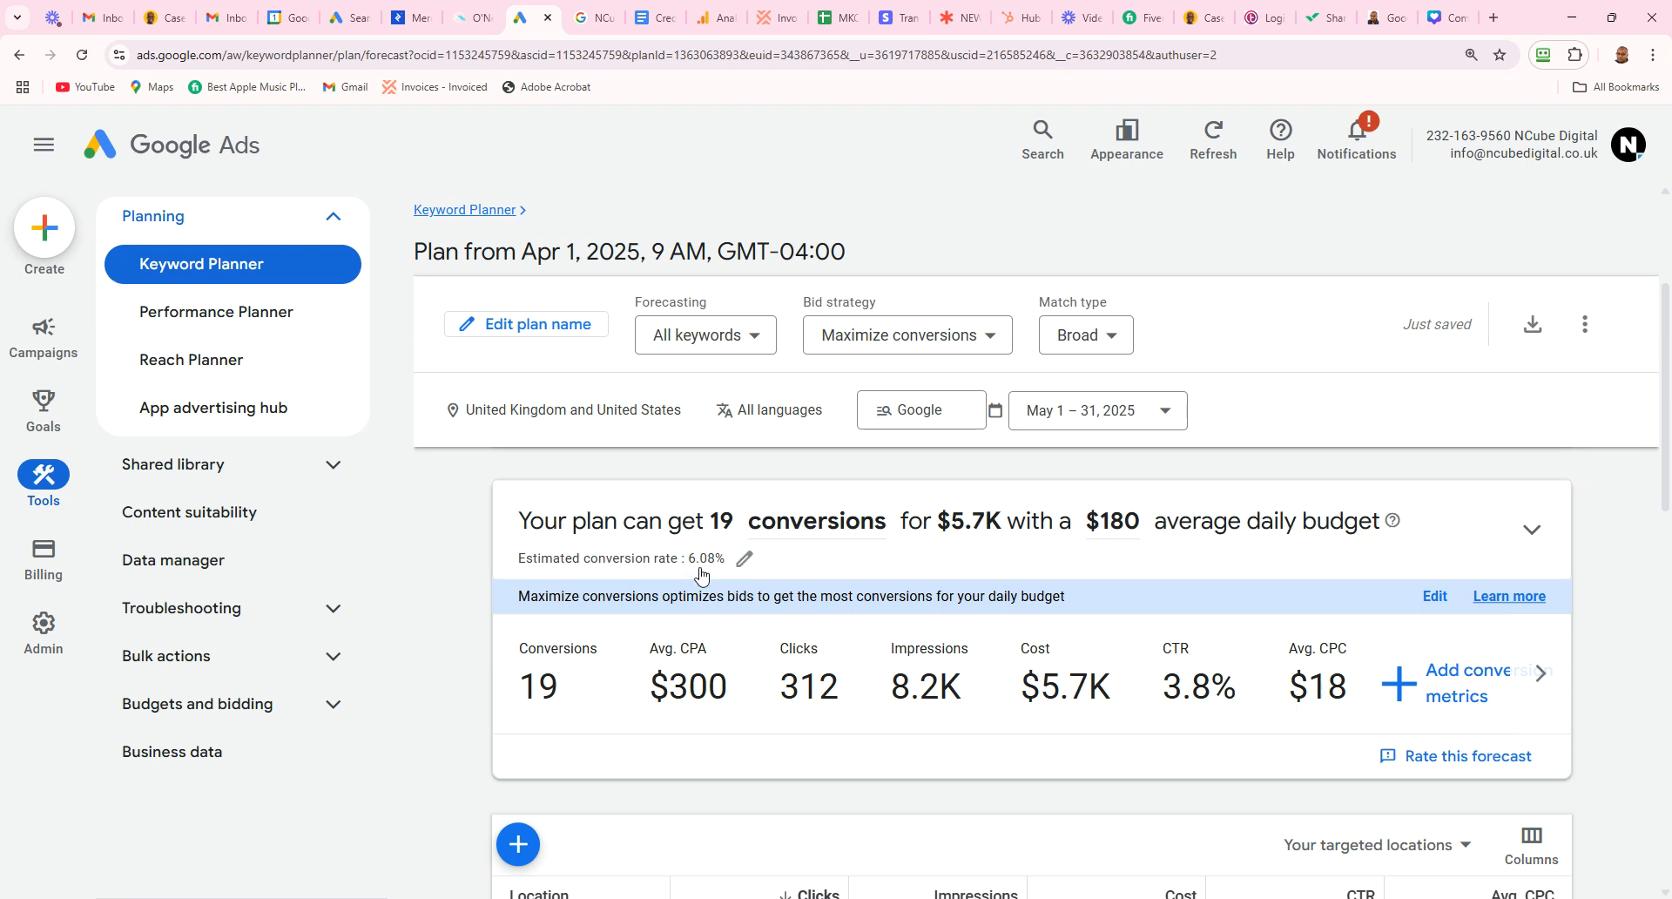
click(745, 566)
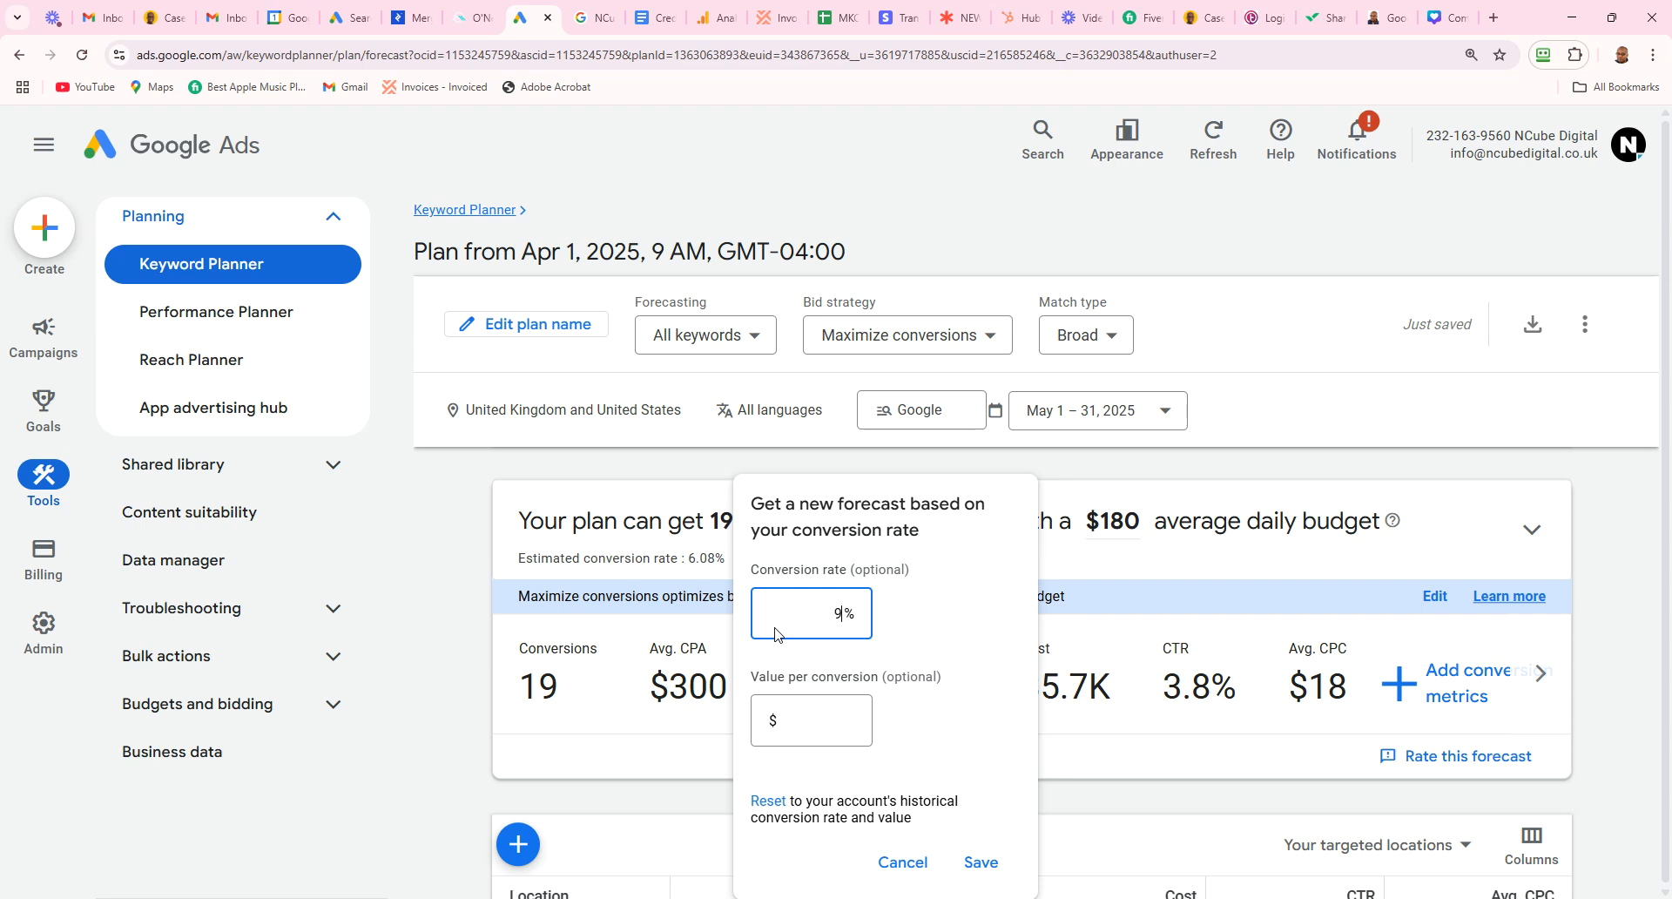
click(977, 863)
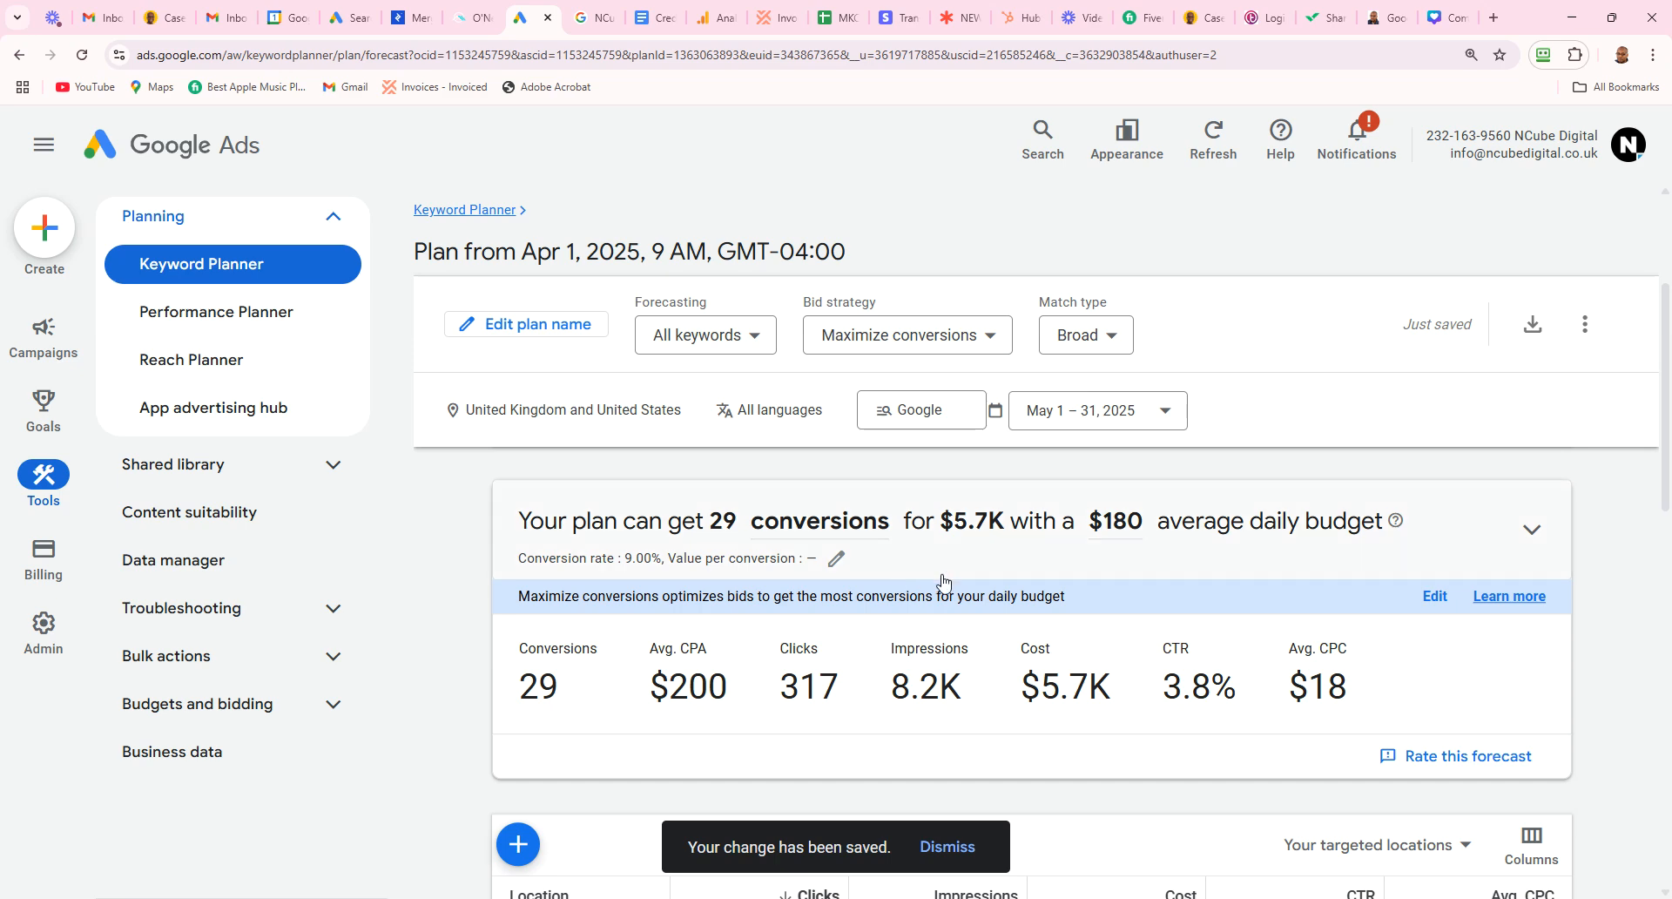
Step: Open the forecast's average daily budget for editing, and review the conversions chart and the breakdown by location
click(1132, 521)
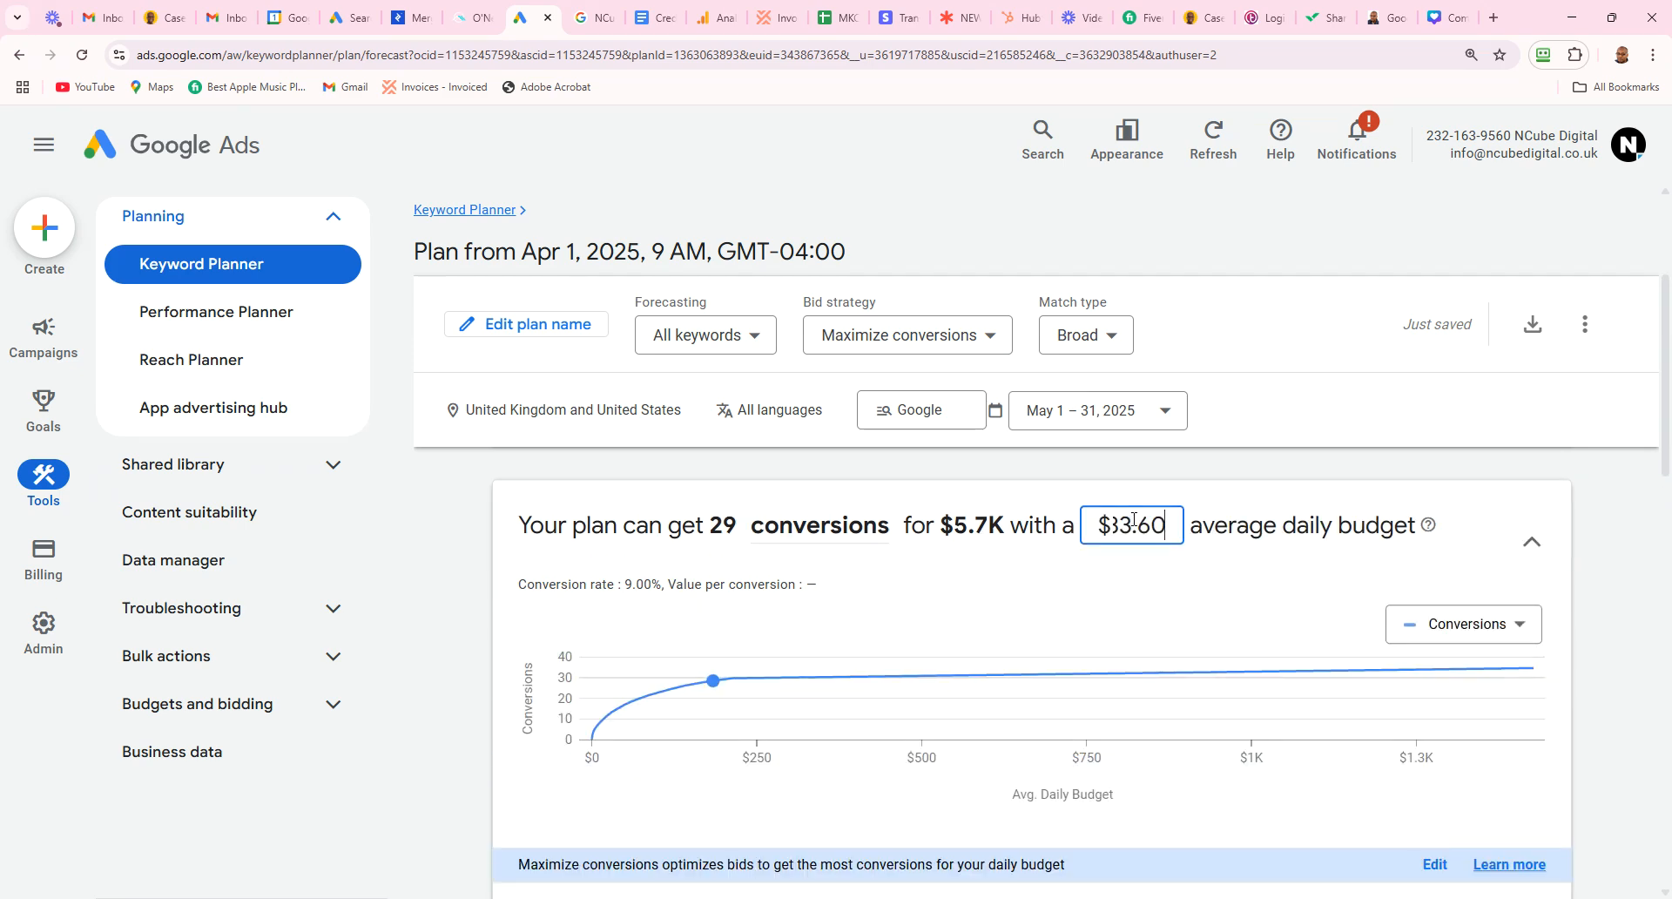
click(1627, 534)
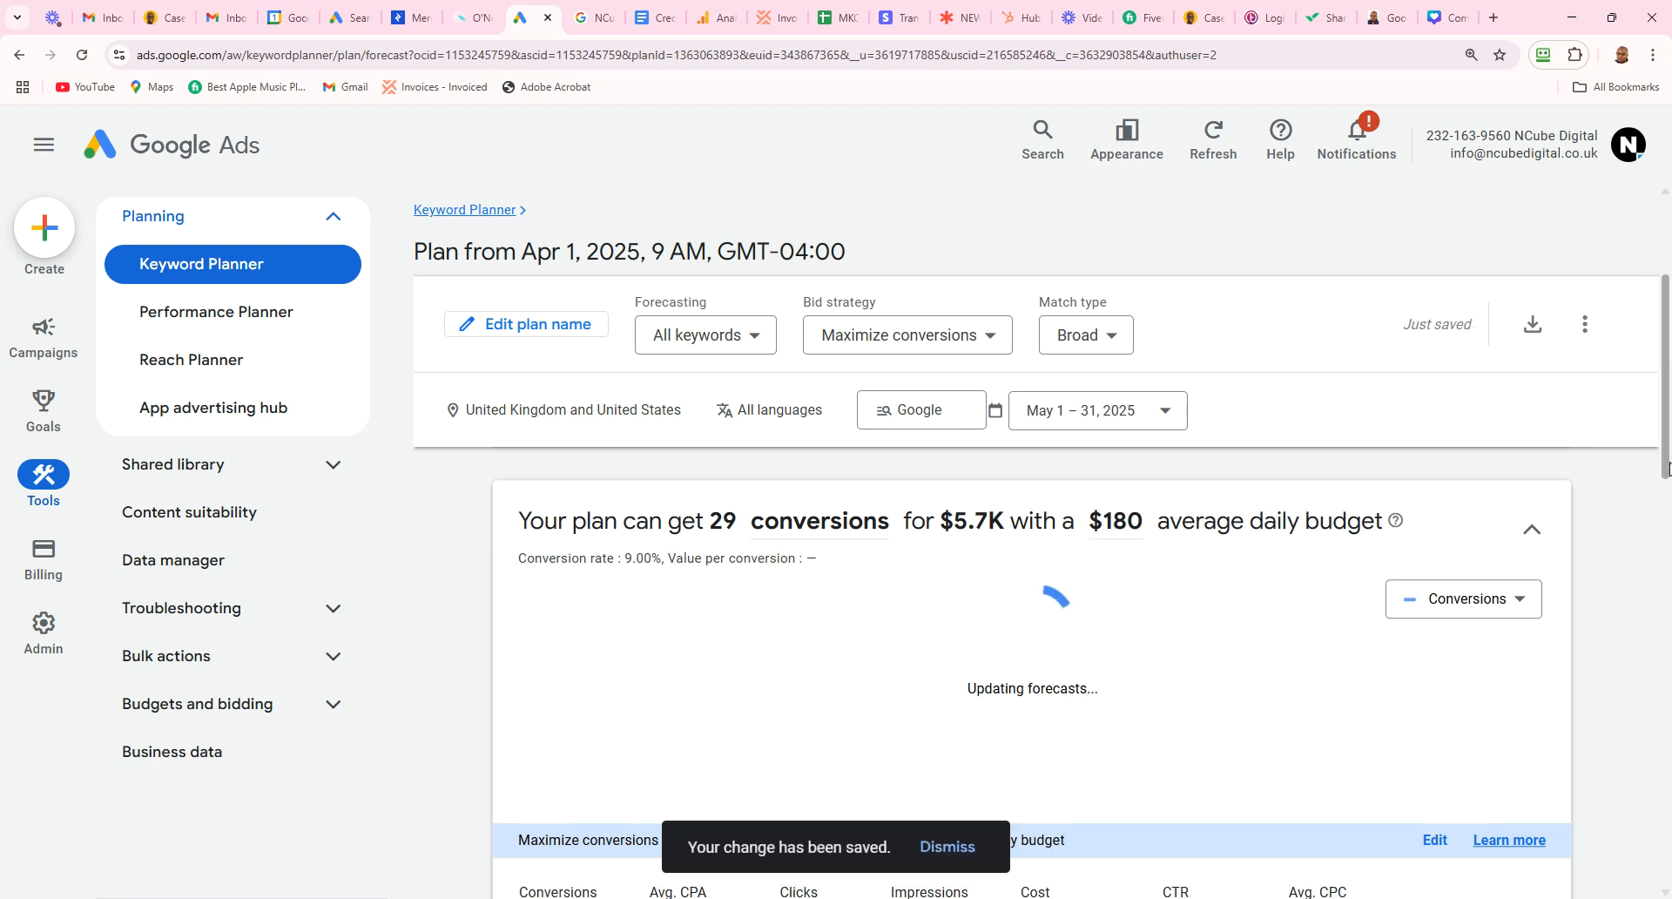
drag(1668, 469, 1668, 574)
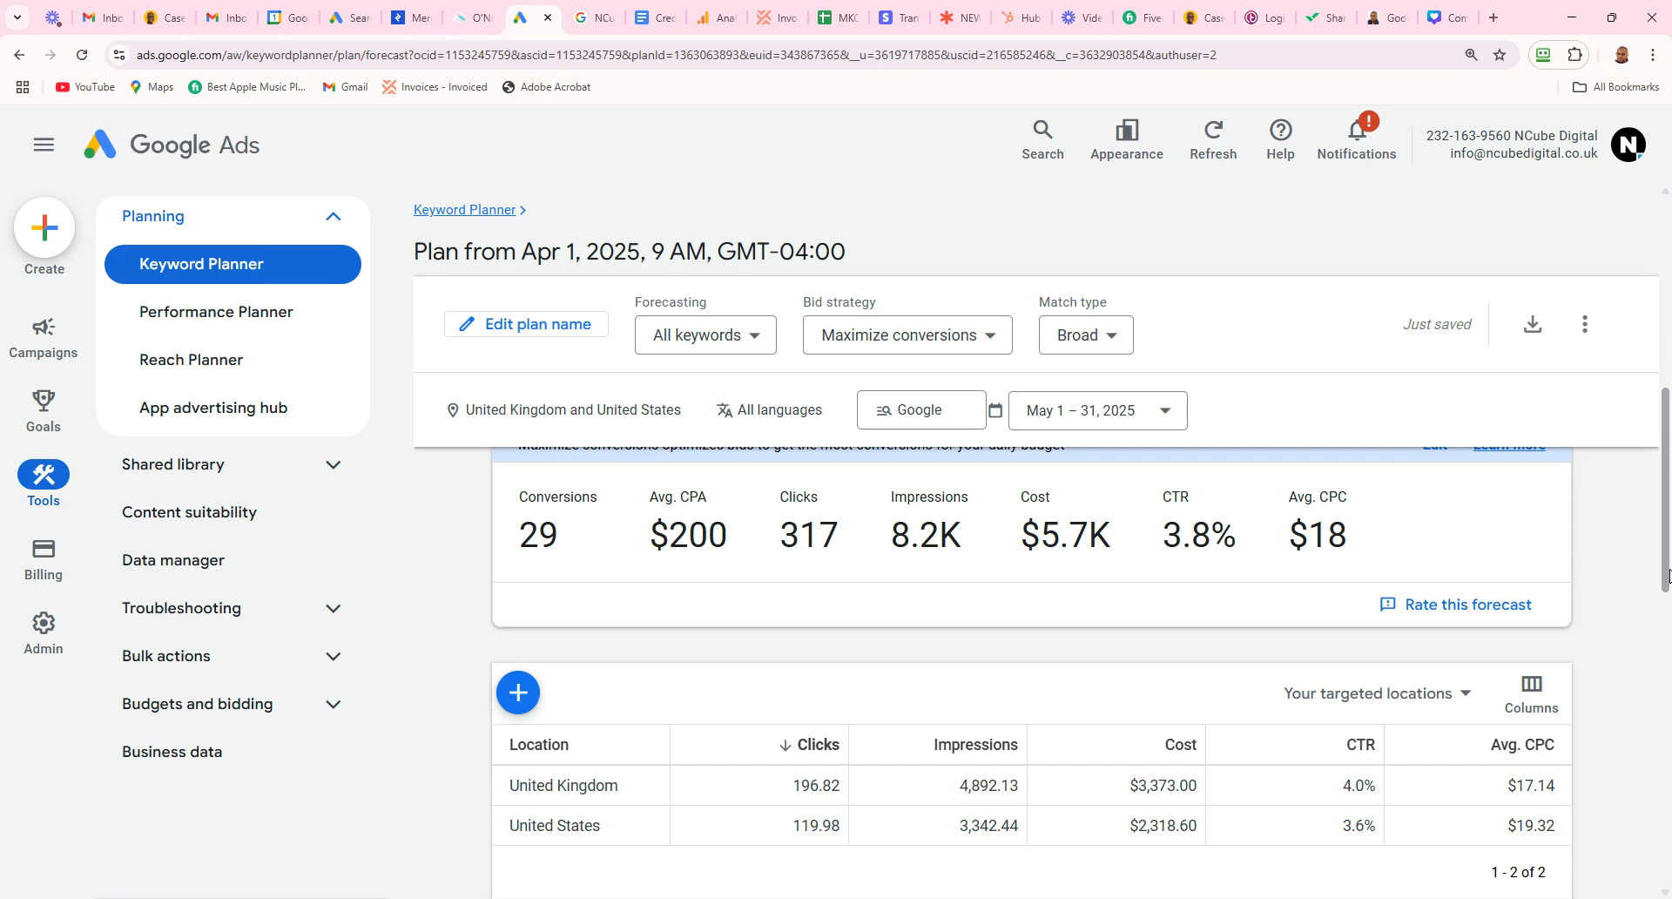
Step: Set the forecast's conversion rate to 3% and save the change
mouse_move(1668, 575)
mouse_down()
mouse_move(1667, 383)
mouse_move(1667, 466)
mouse_up()
mouse_move(717, 541)
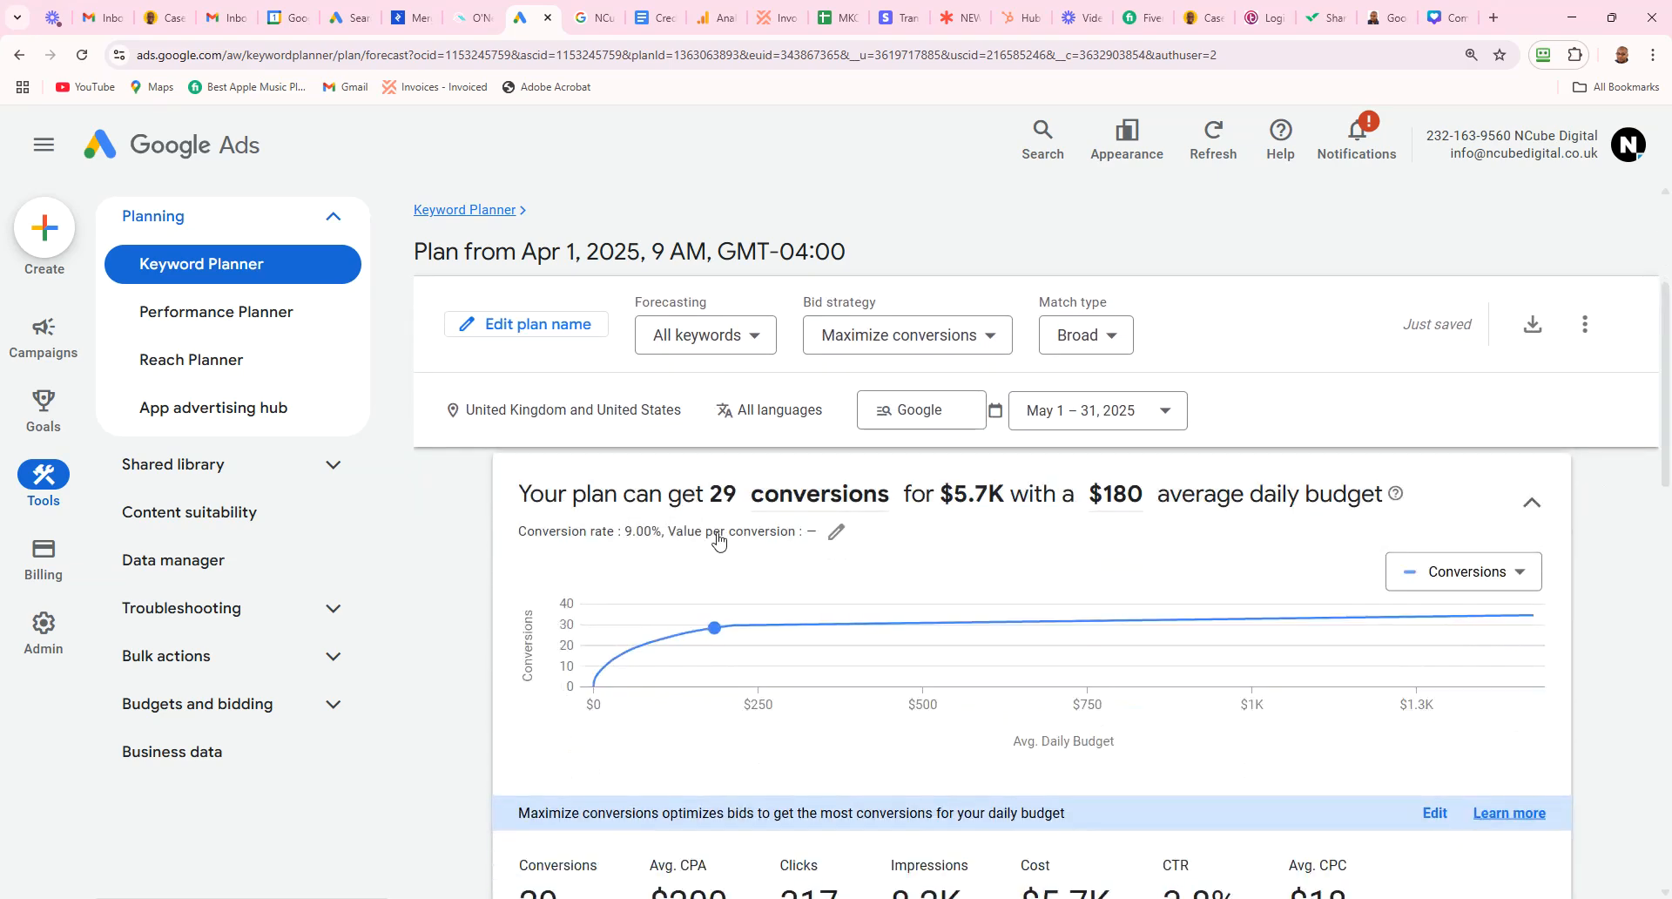
click(836, 532)
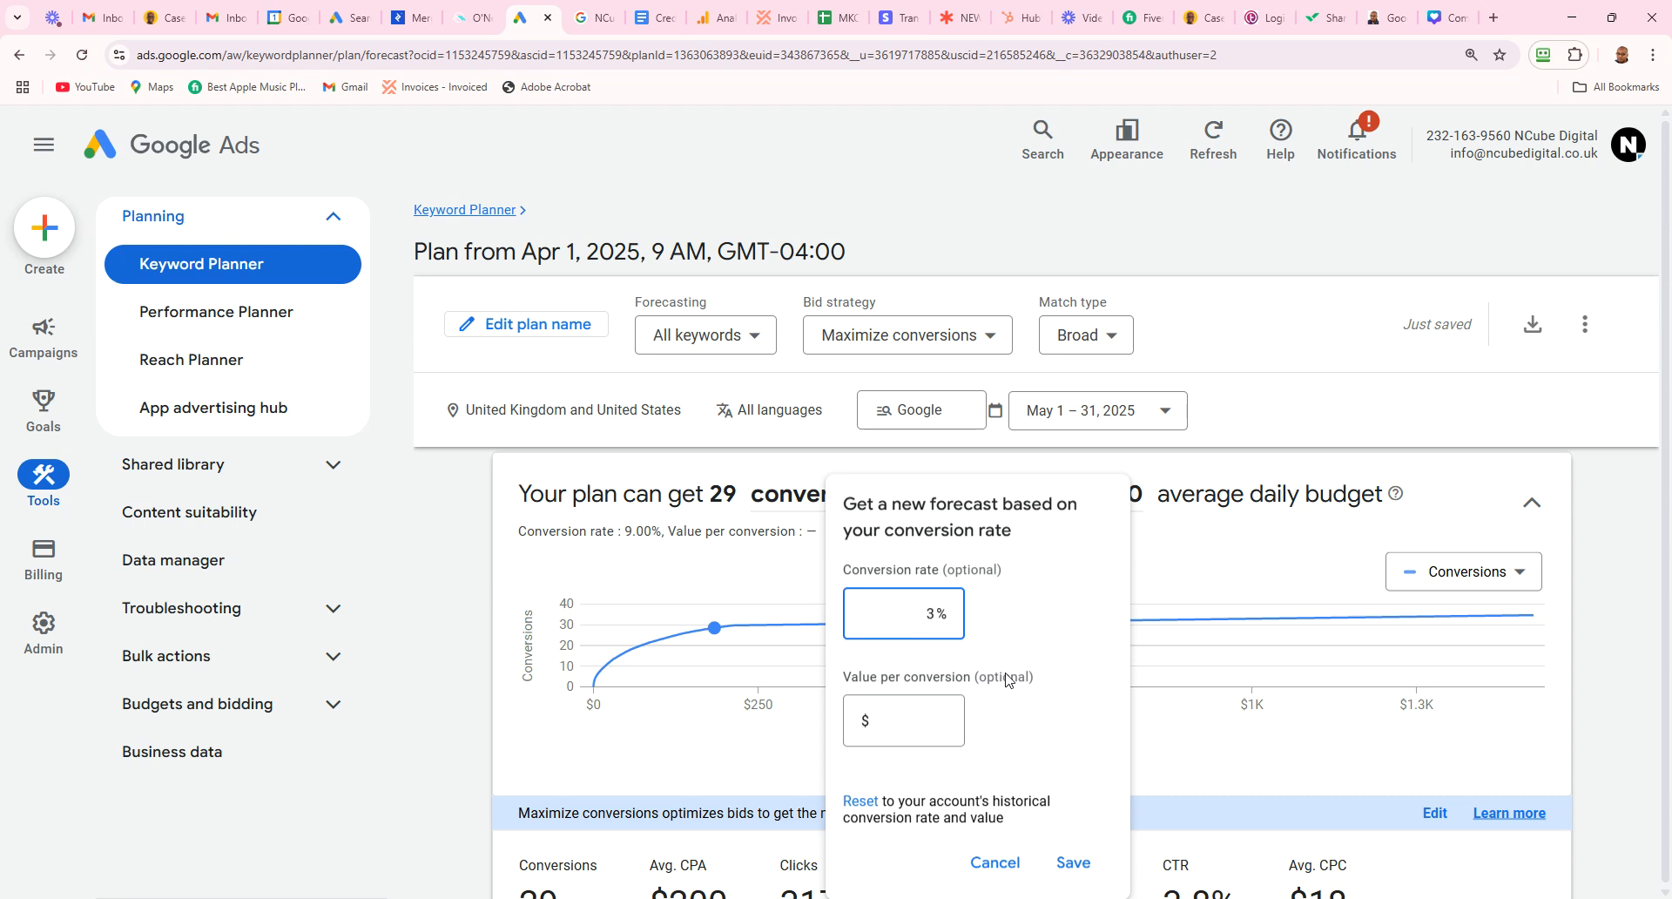
click(1073, 862)
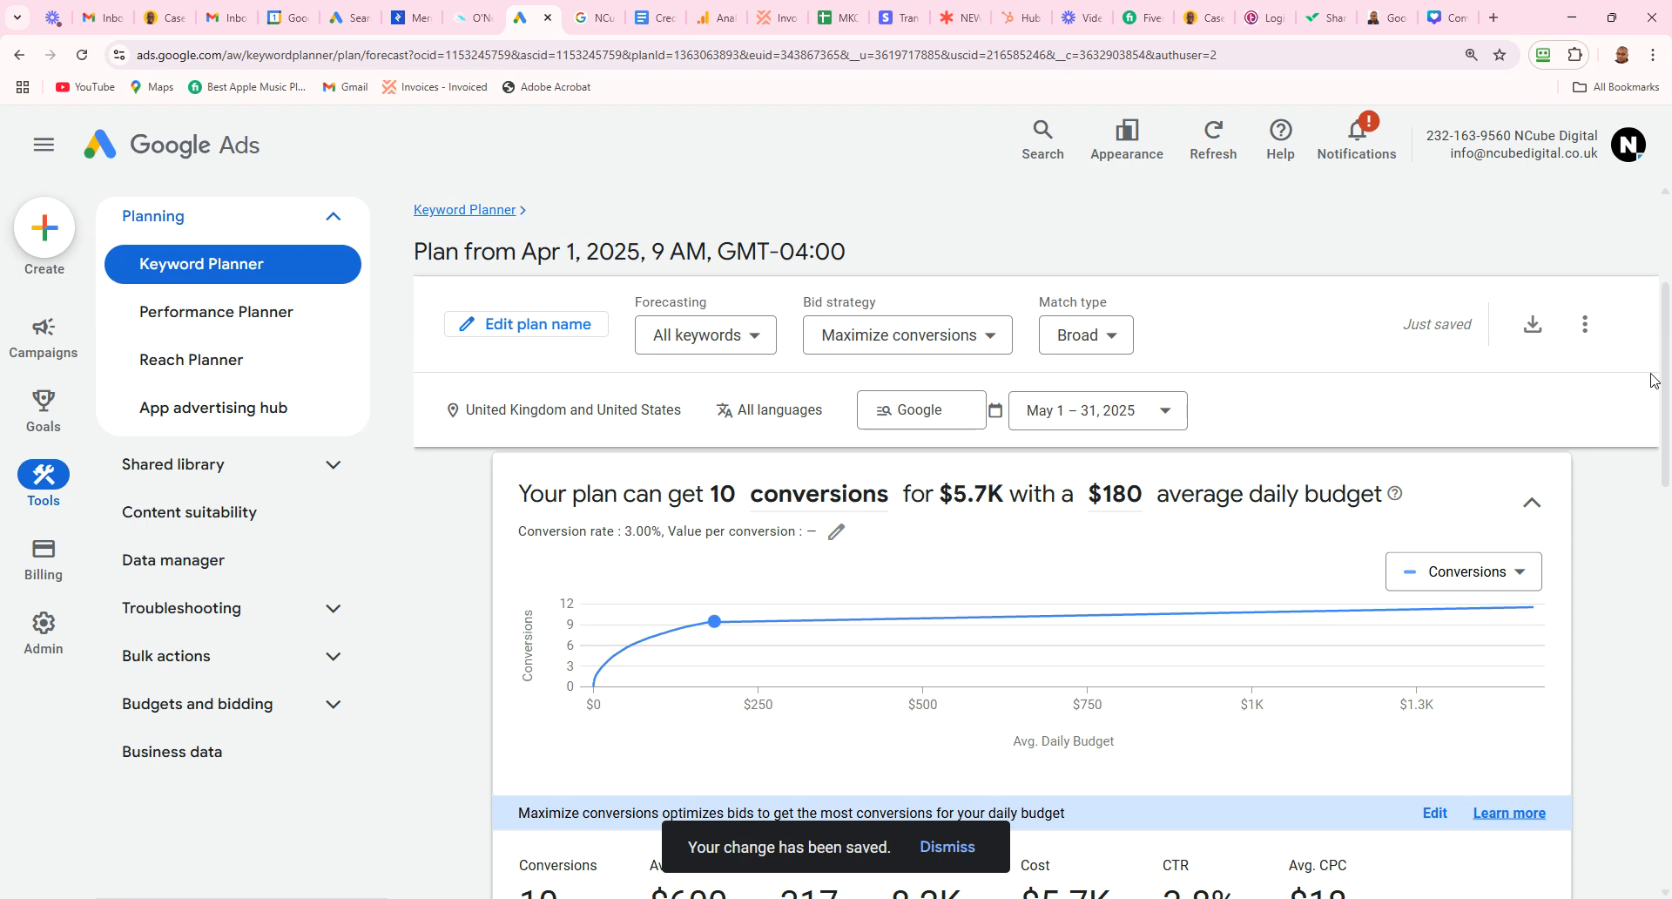
Step: Change the forecast's bid strategy to Maximize clicks and apply it
mouse_move(1667, 365)
mouse_down()
mouse_move(1670, 386)
mouse_move(1671, 370)
mouse_up()
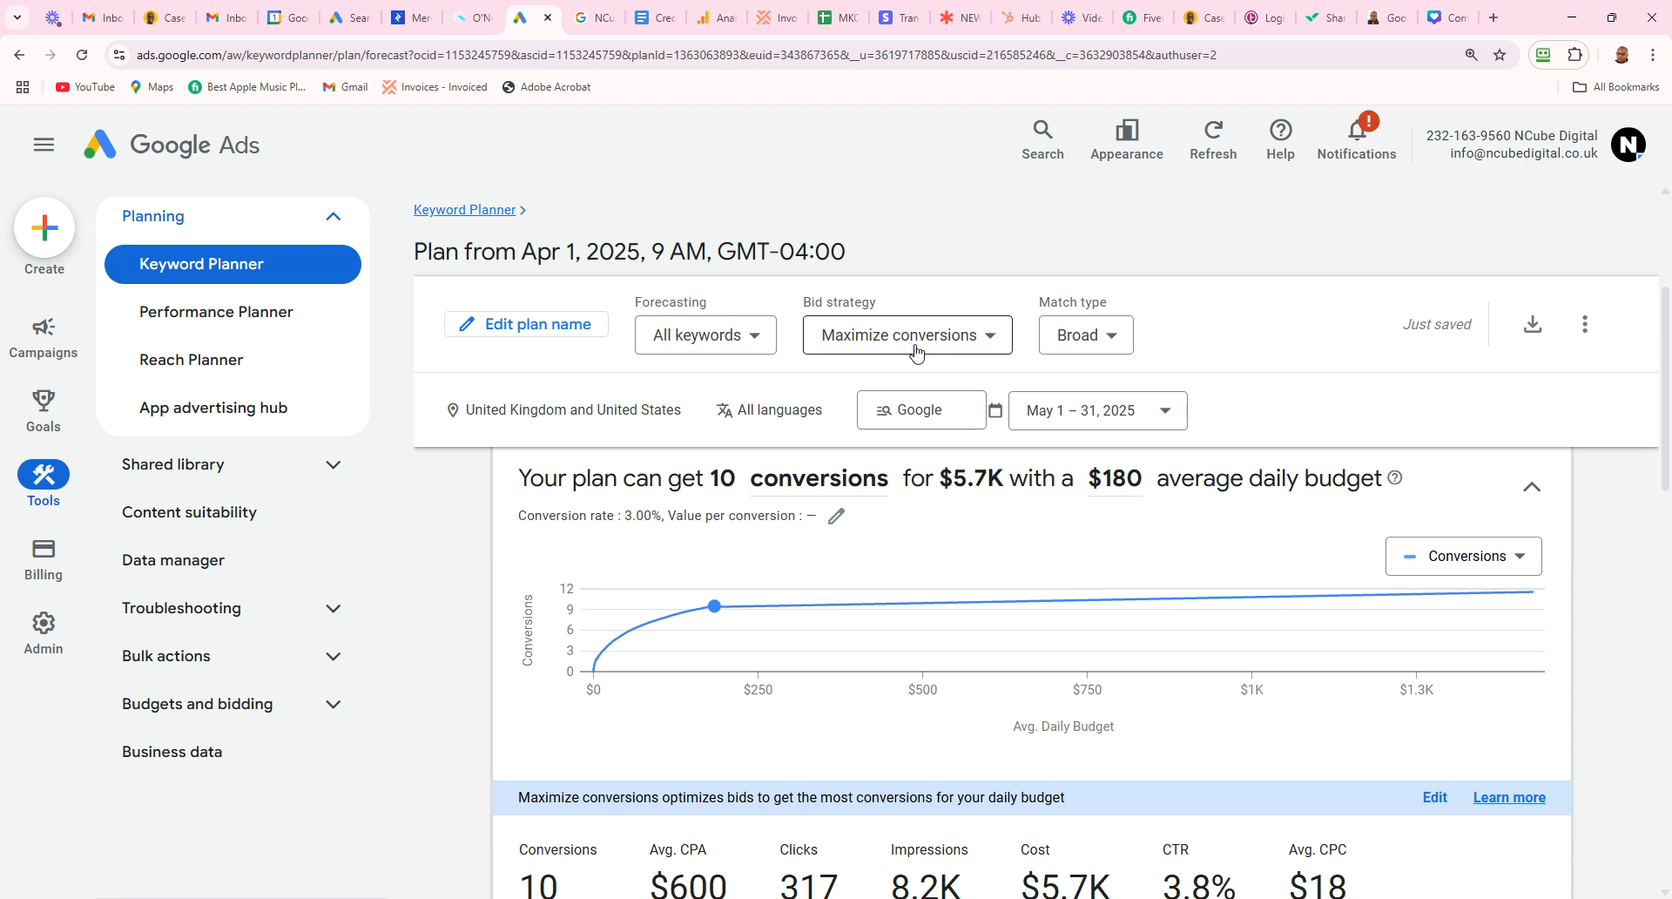
click(989, 348)
click(996, 429)
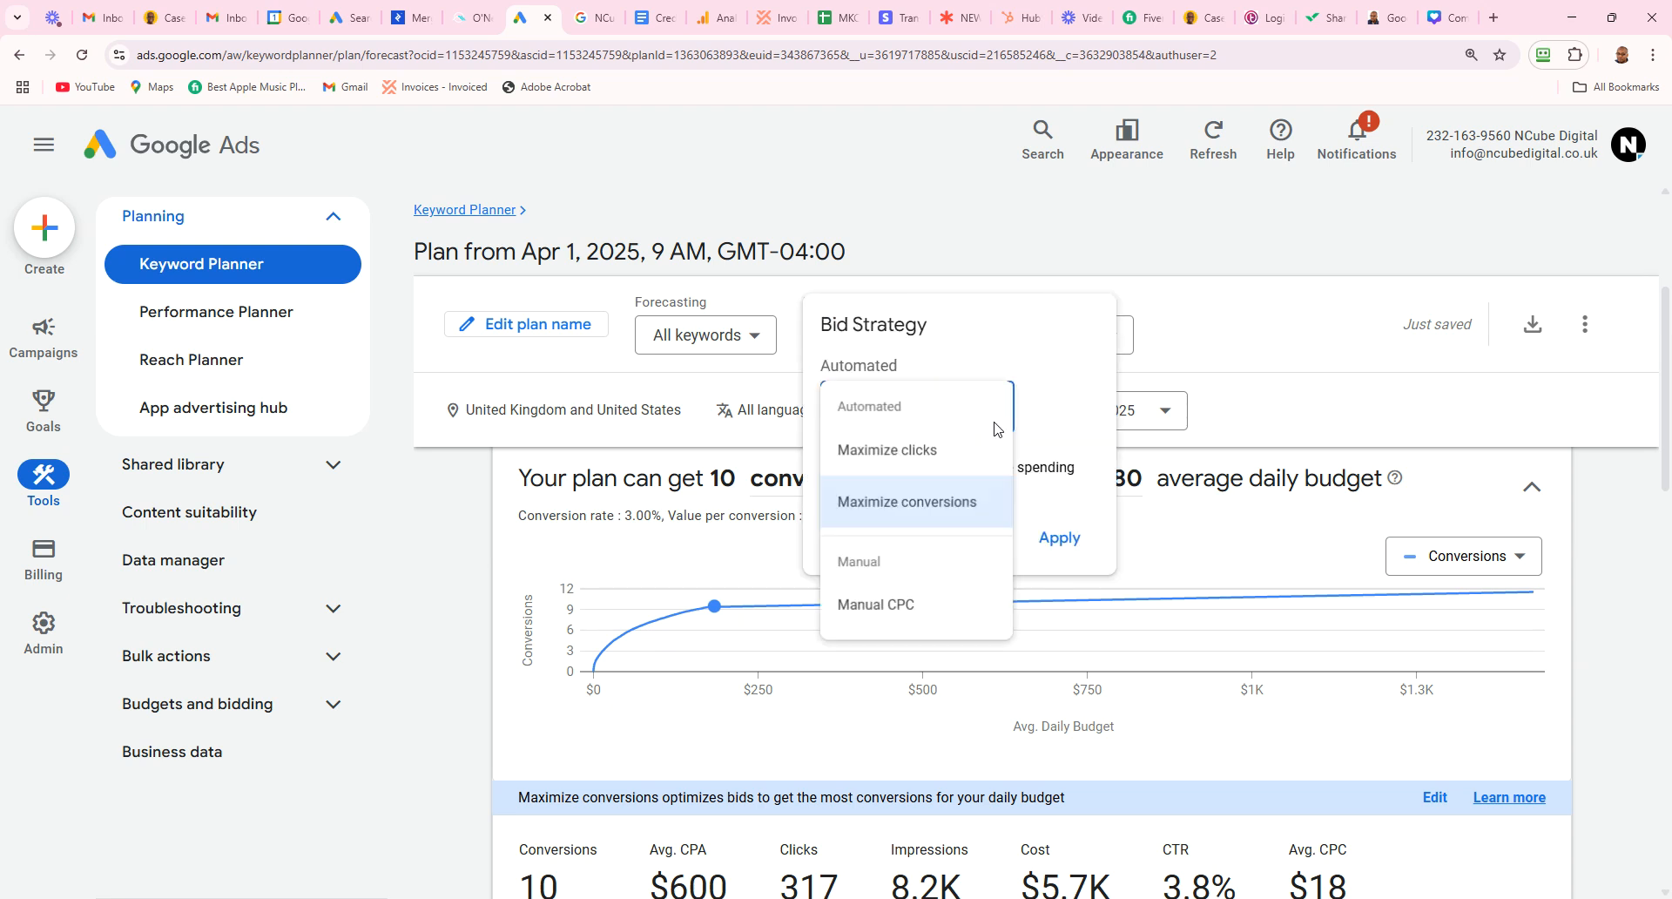
click(903, 453)
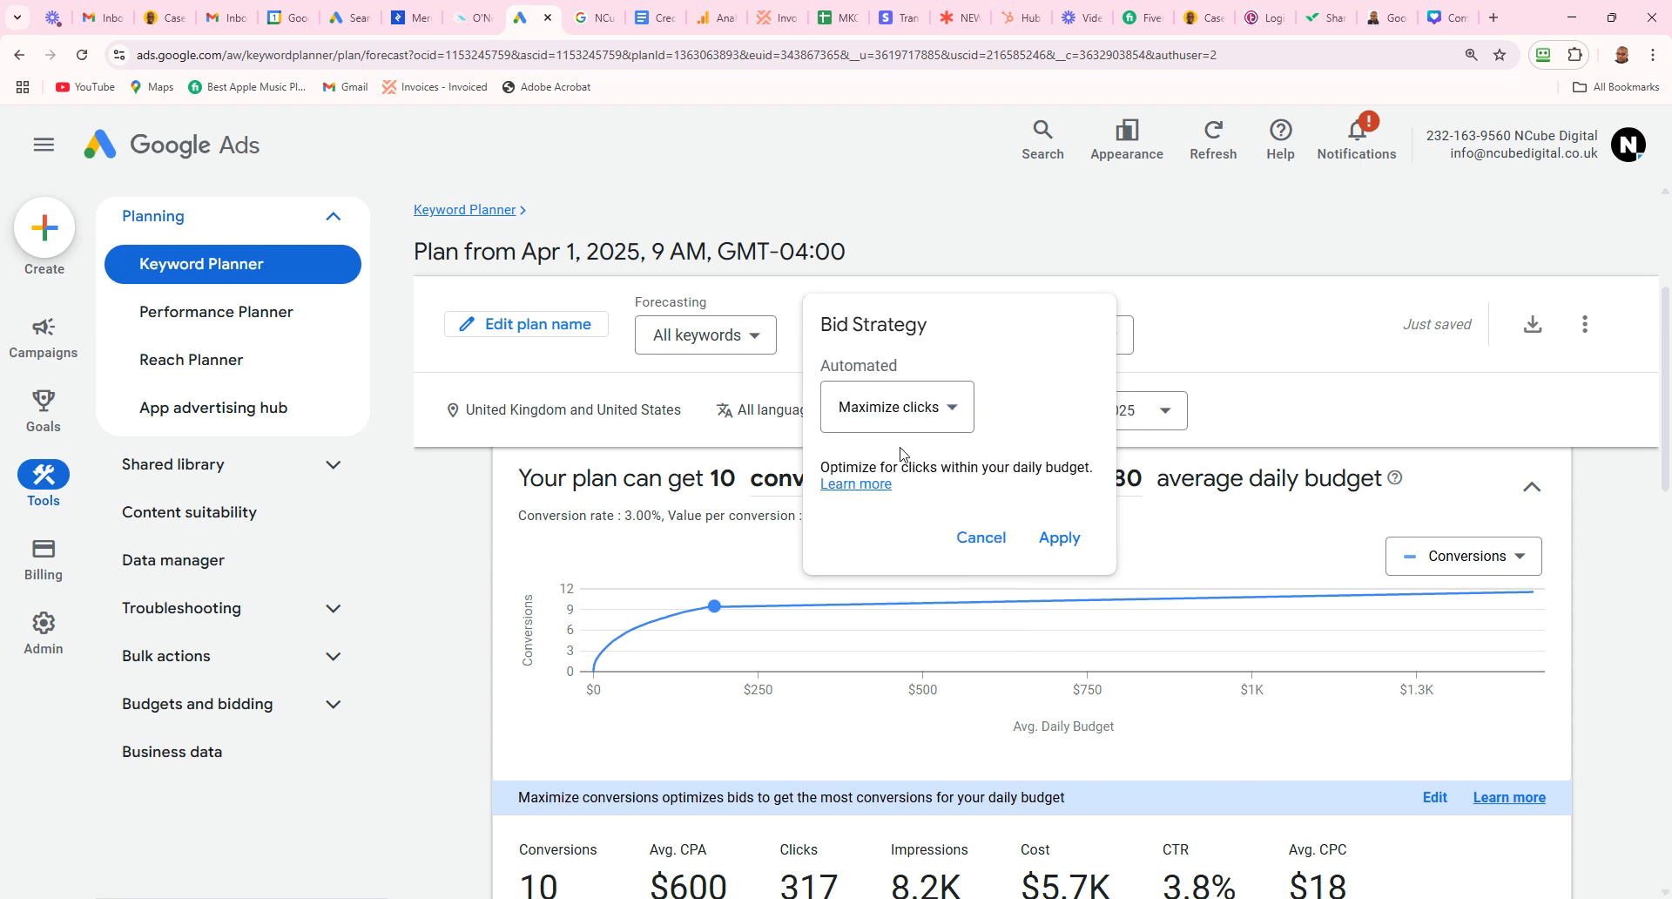
click(1057, 538)
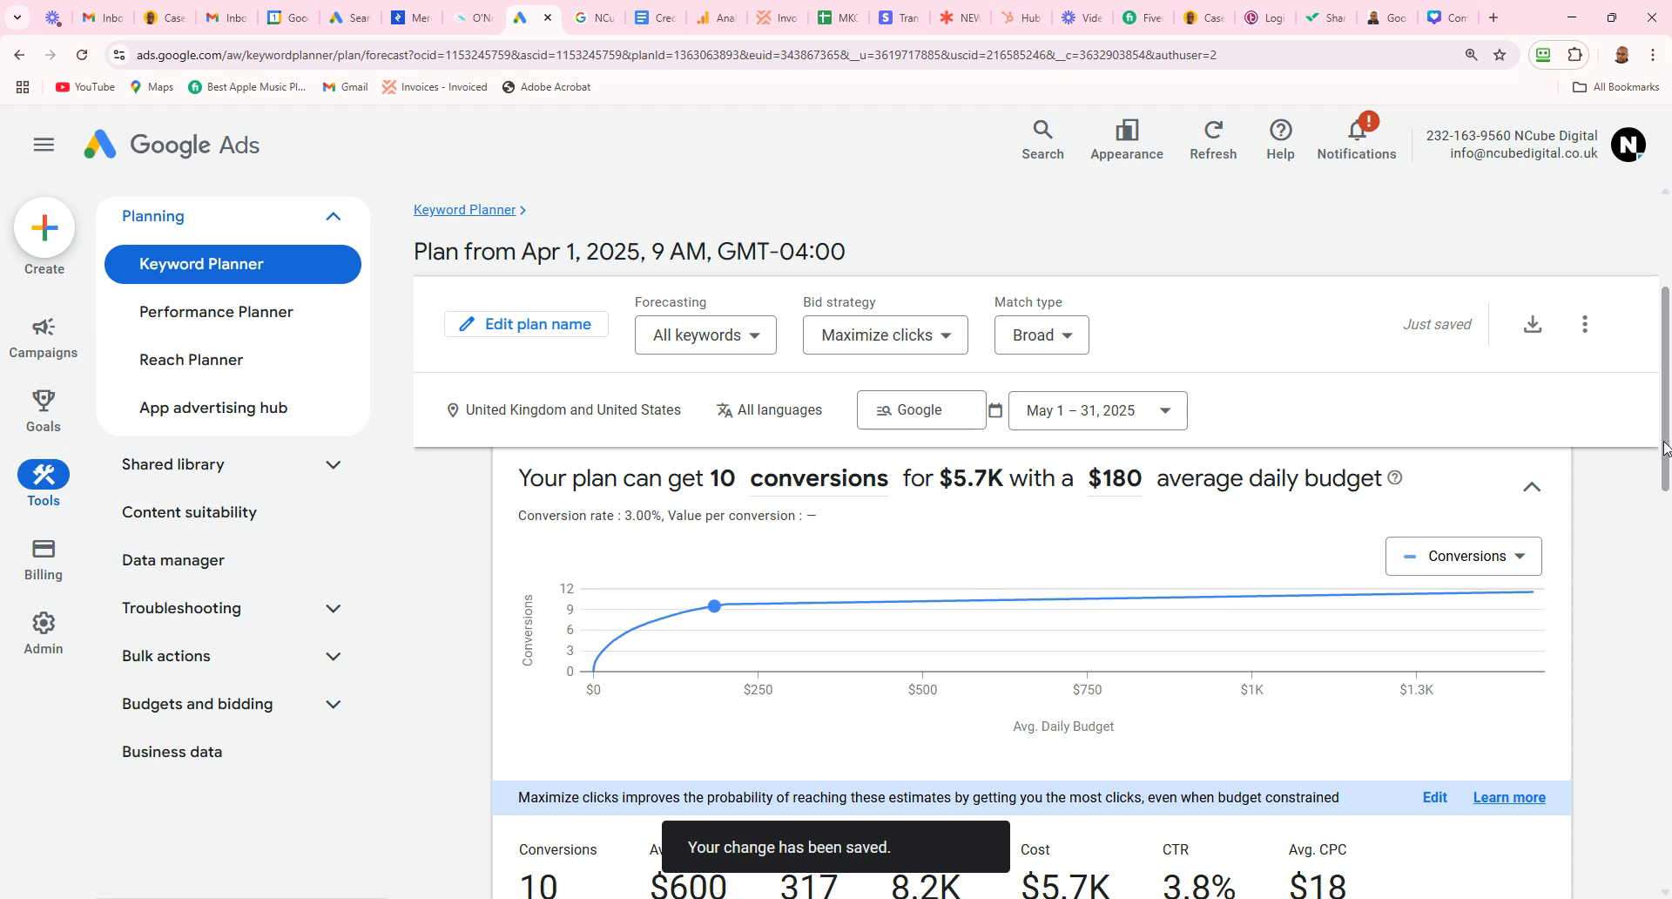
Step: Change the match type of the saved keywords to Phrase and apply it to the forecast
scroll(1665, 474, down, 1)
drag(1665, 474, 1666, 484)
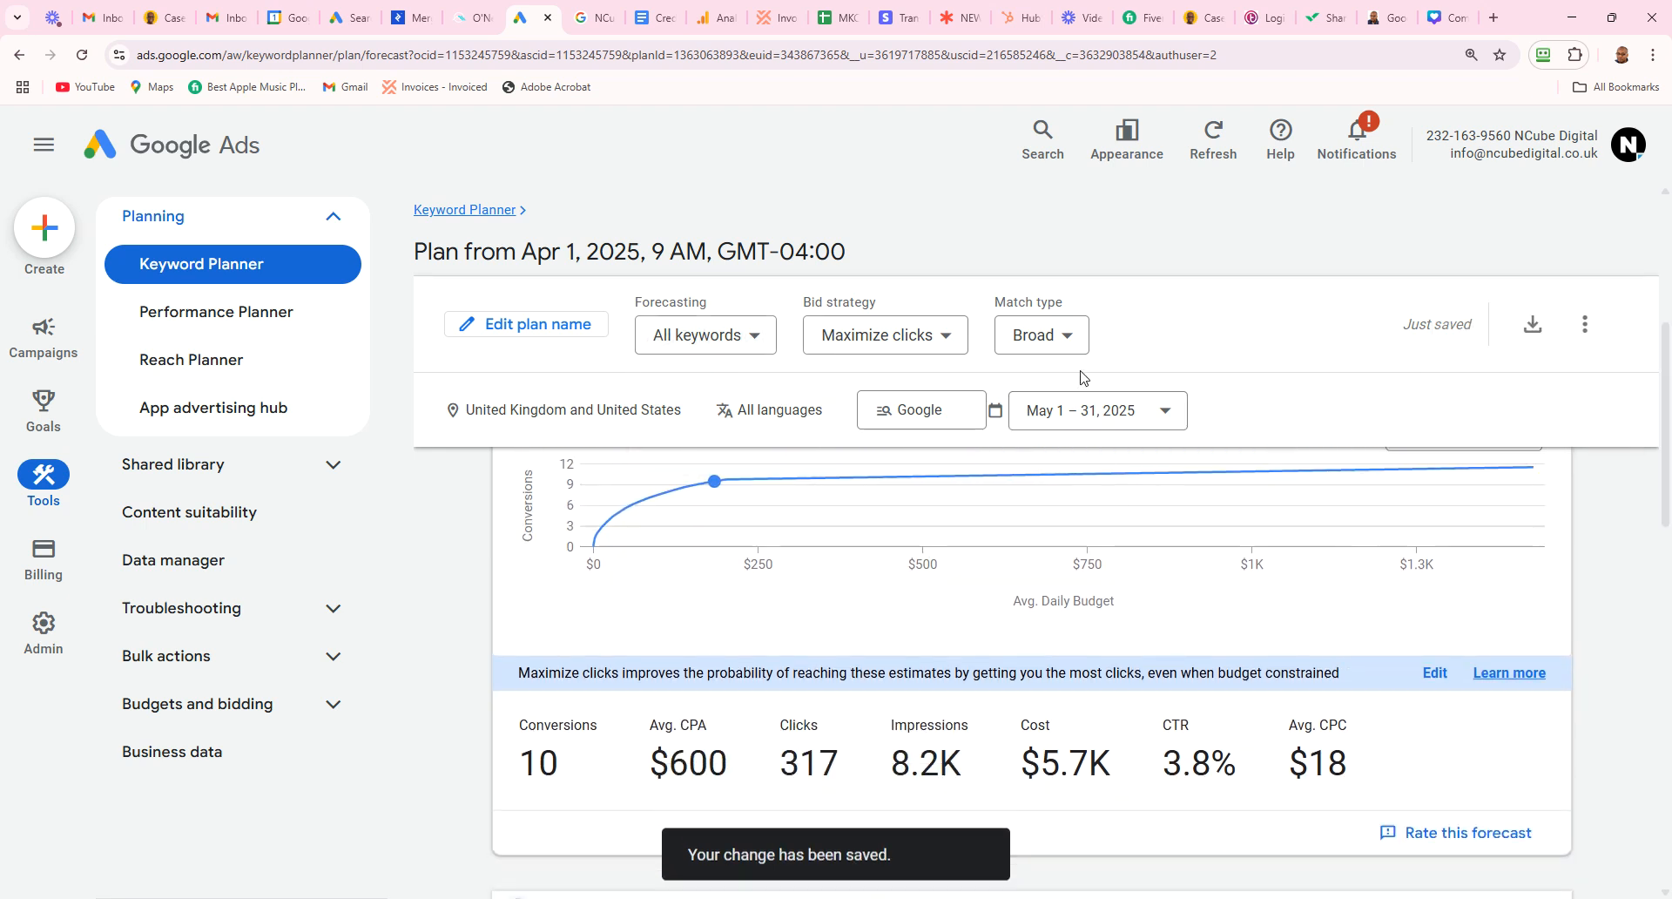
click(1072, 340)
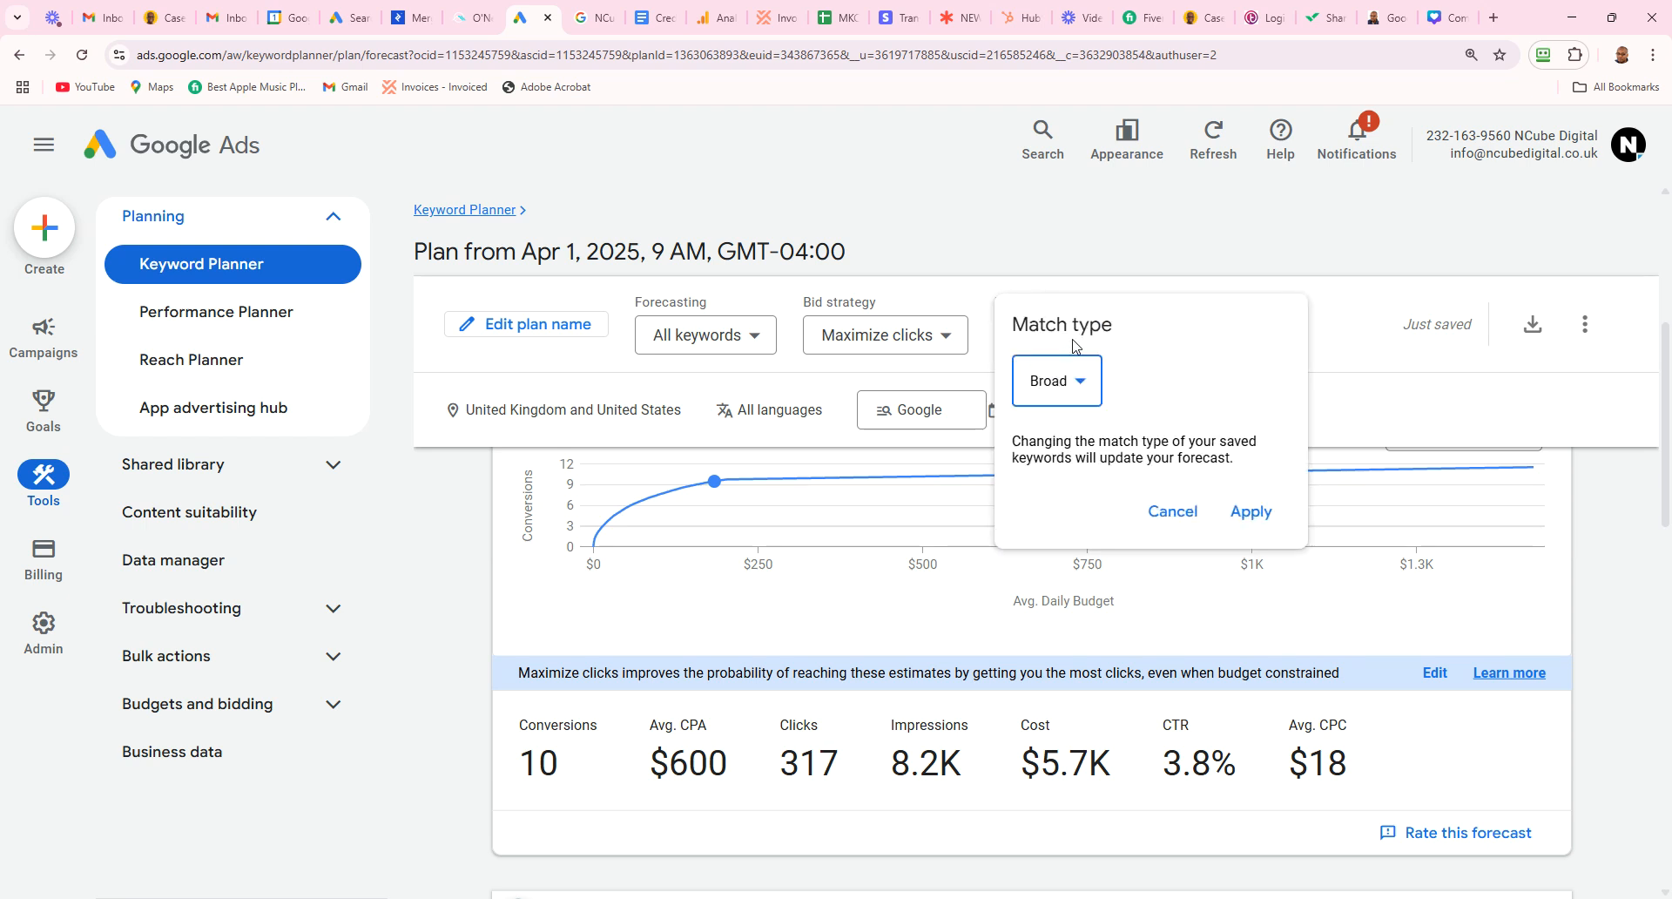
click(1084, 388)
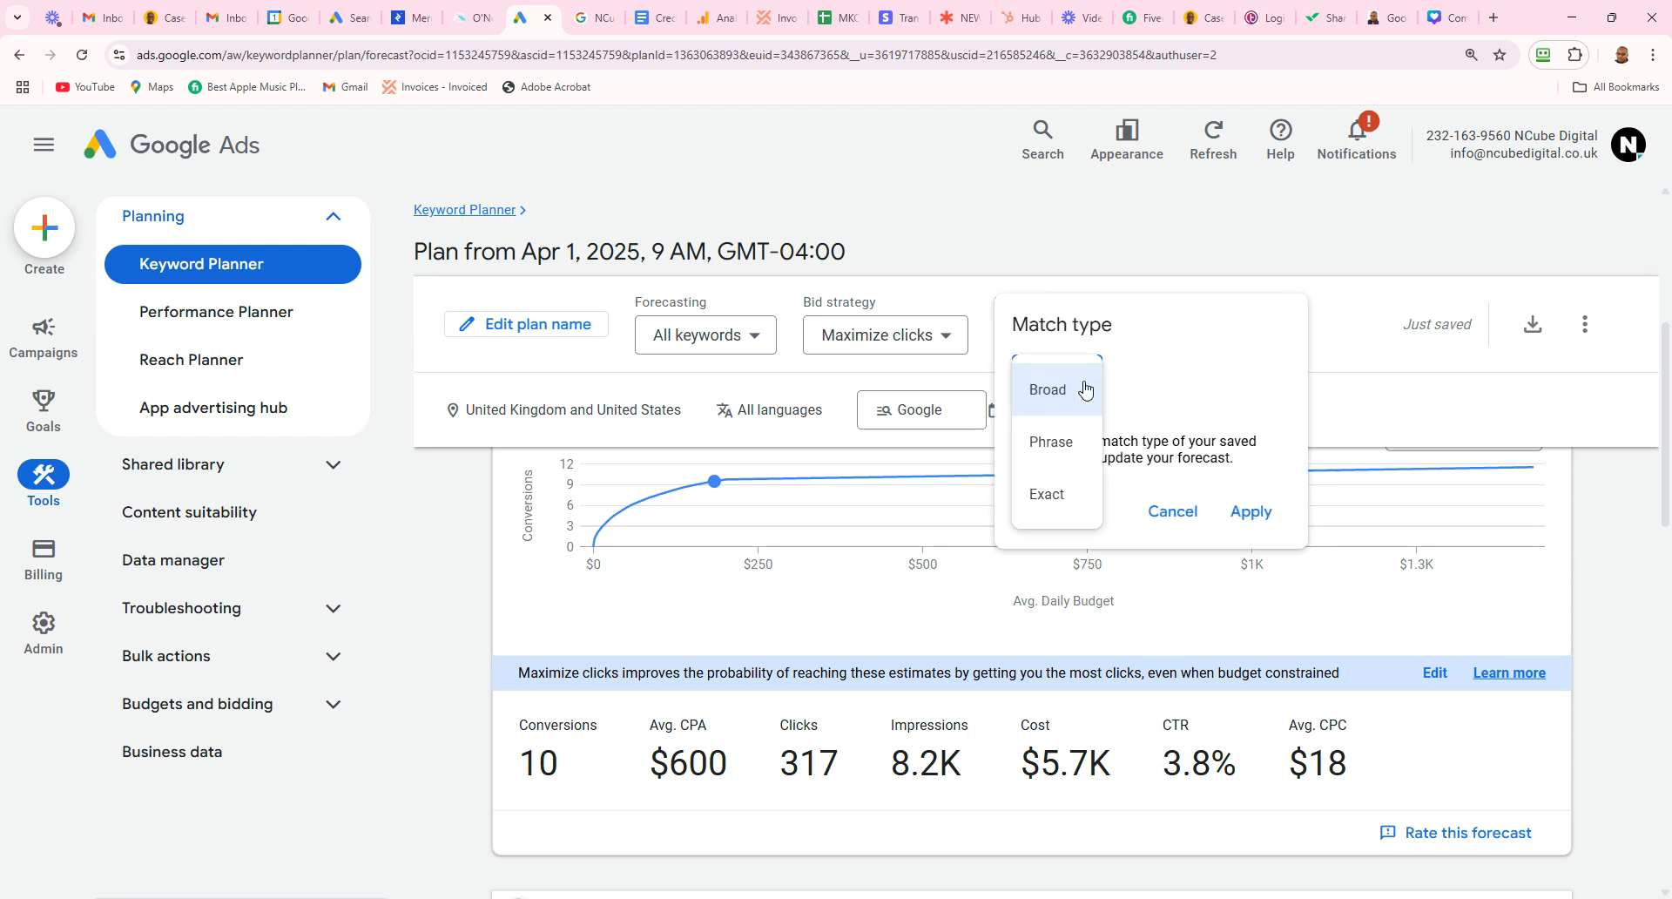
click(1054, 450)
click(1252, 514)
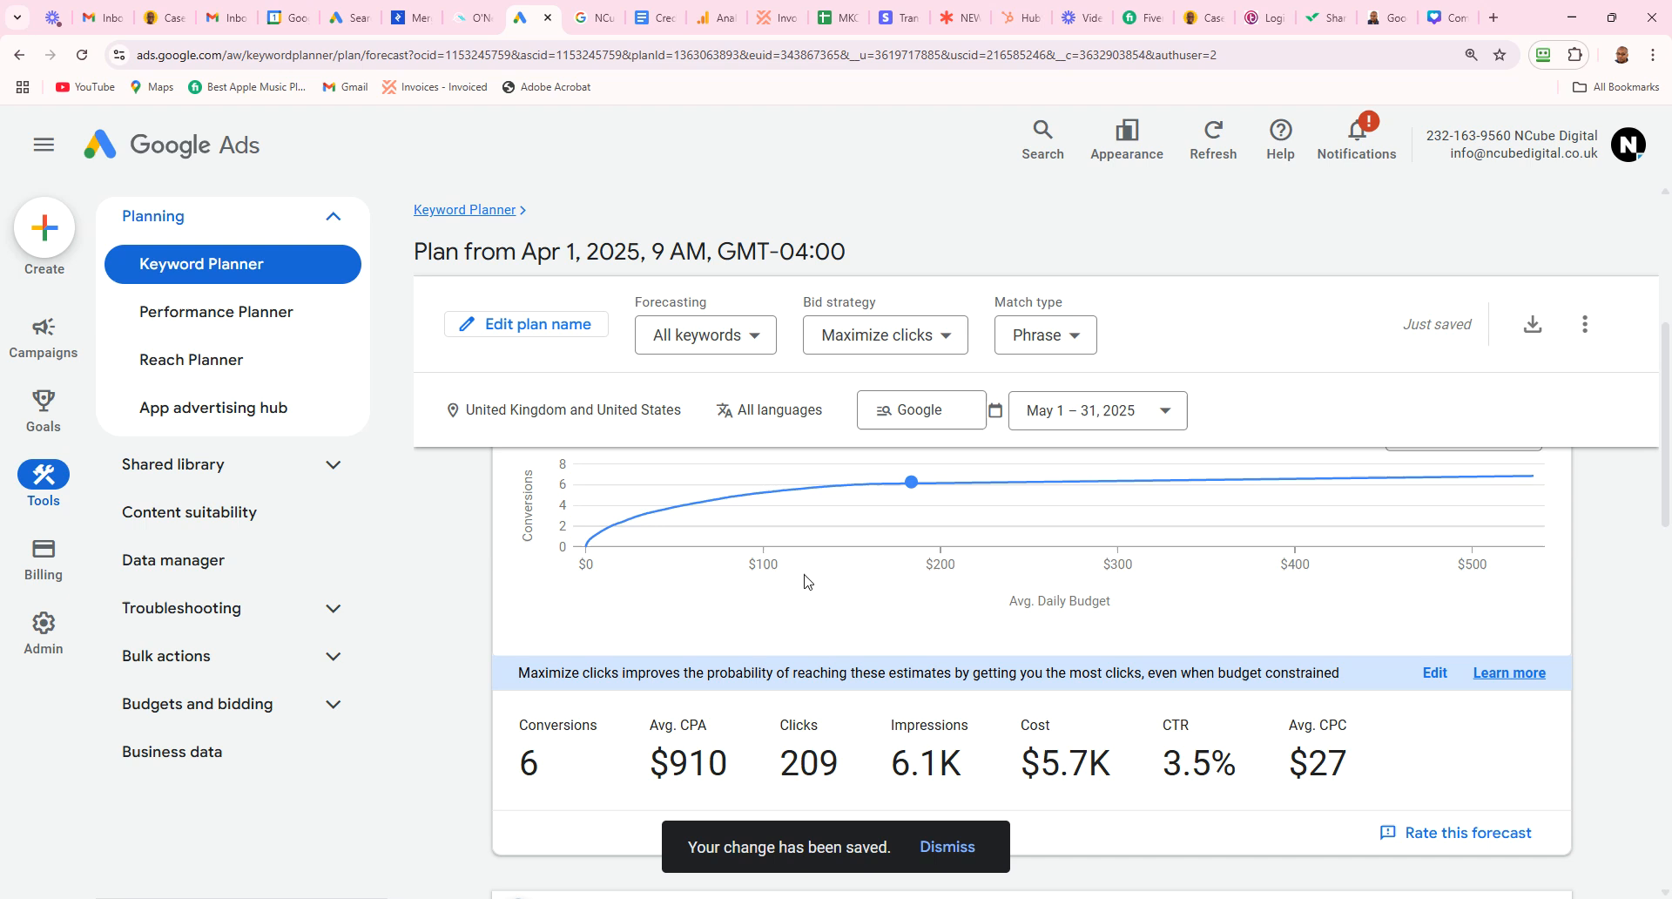
Step: Return the saved keywords' match type to Broad and apply it to the forecast
click(1072, 338)
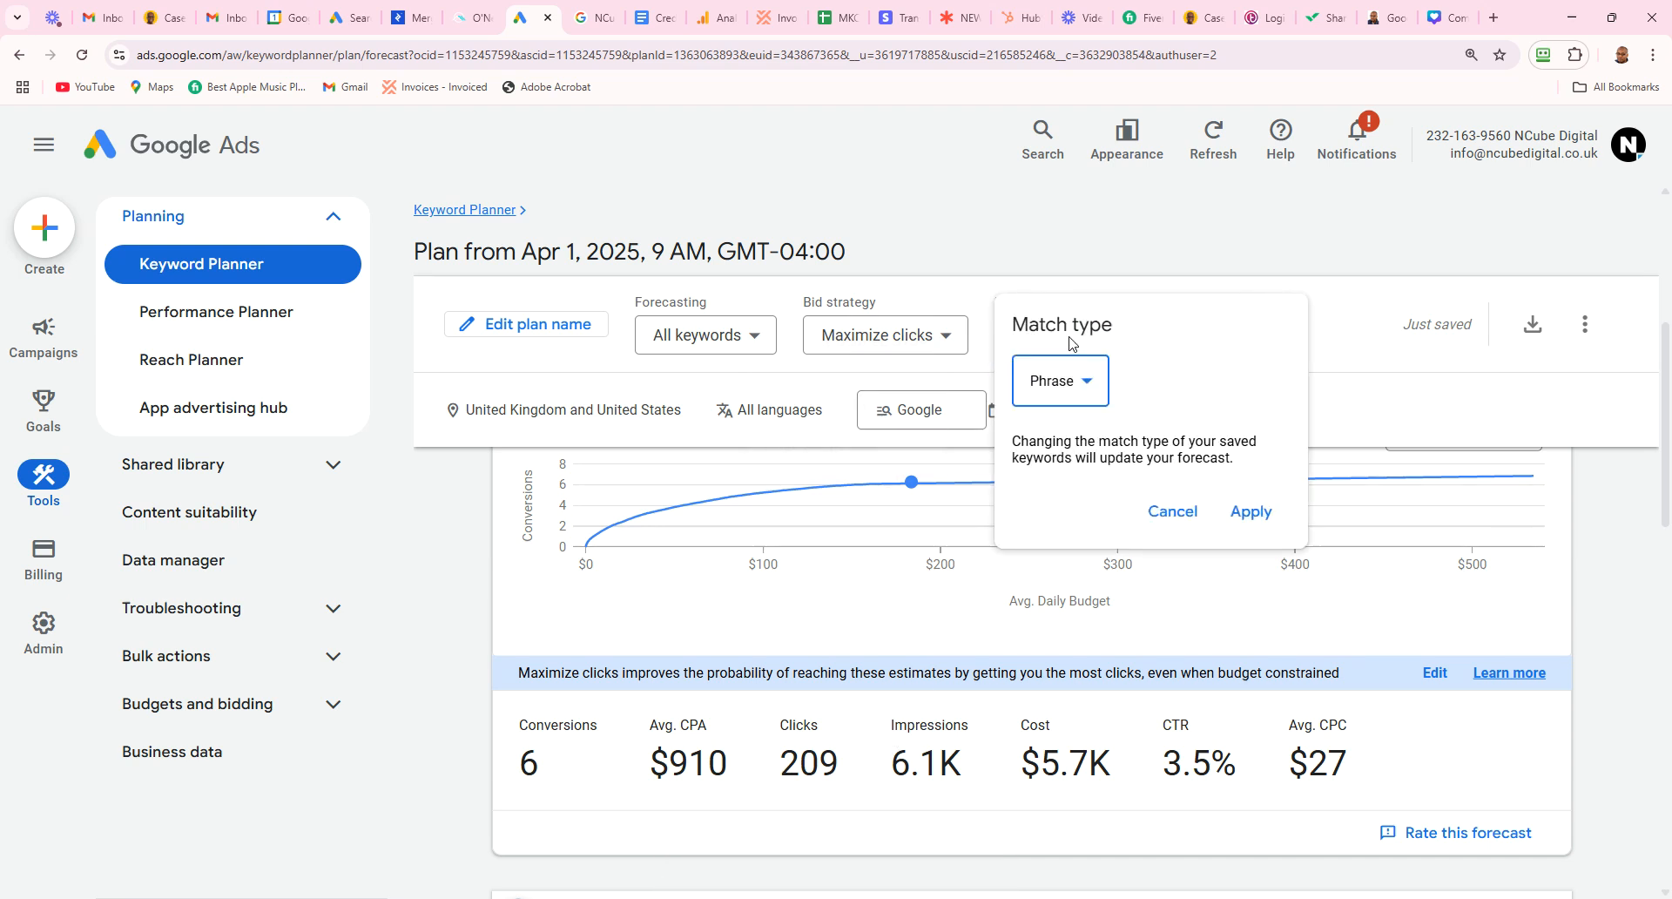
click(1074, 394)
click(1074, 394)
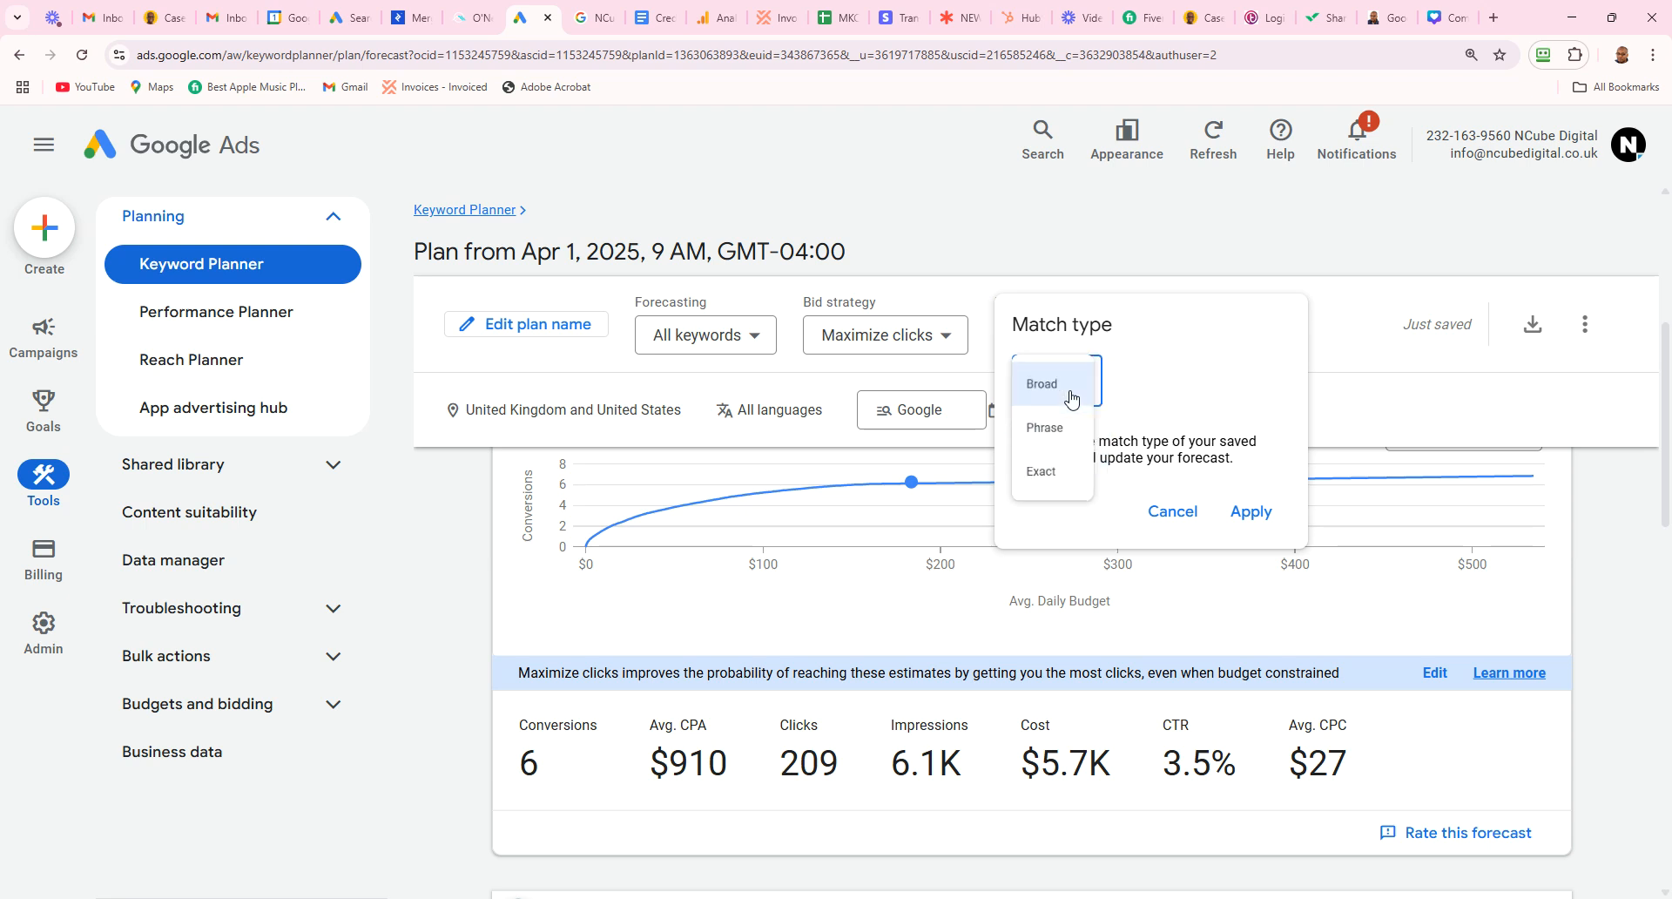
click(1252, 512)
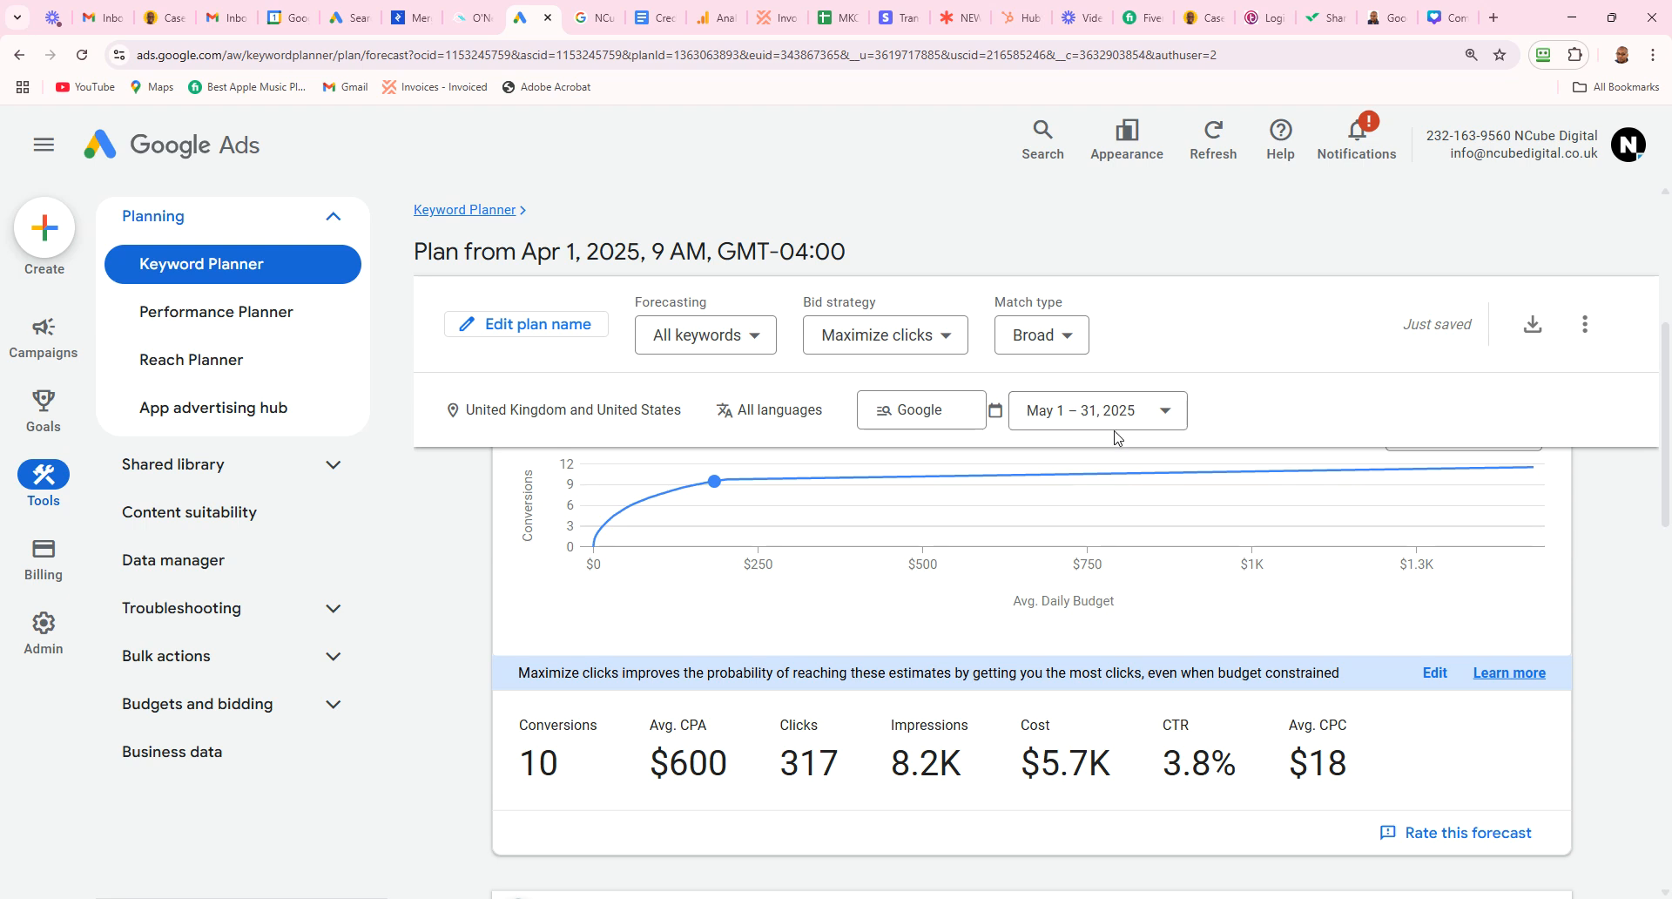
Step: Review the updated forecast's metrics, the clicks and cost for each targeted location, and the conversions chart
scroll(1668, 466, down, 1)
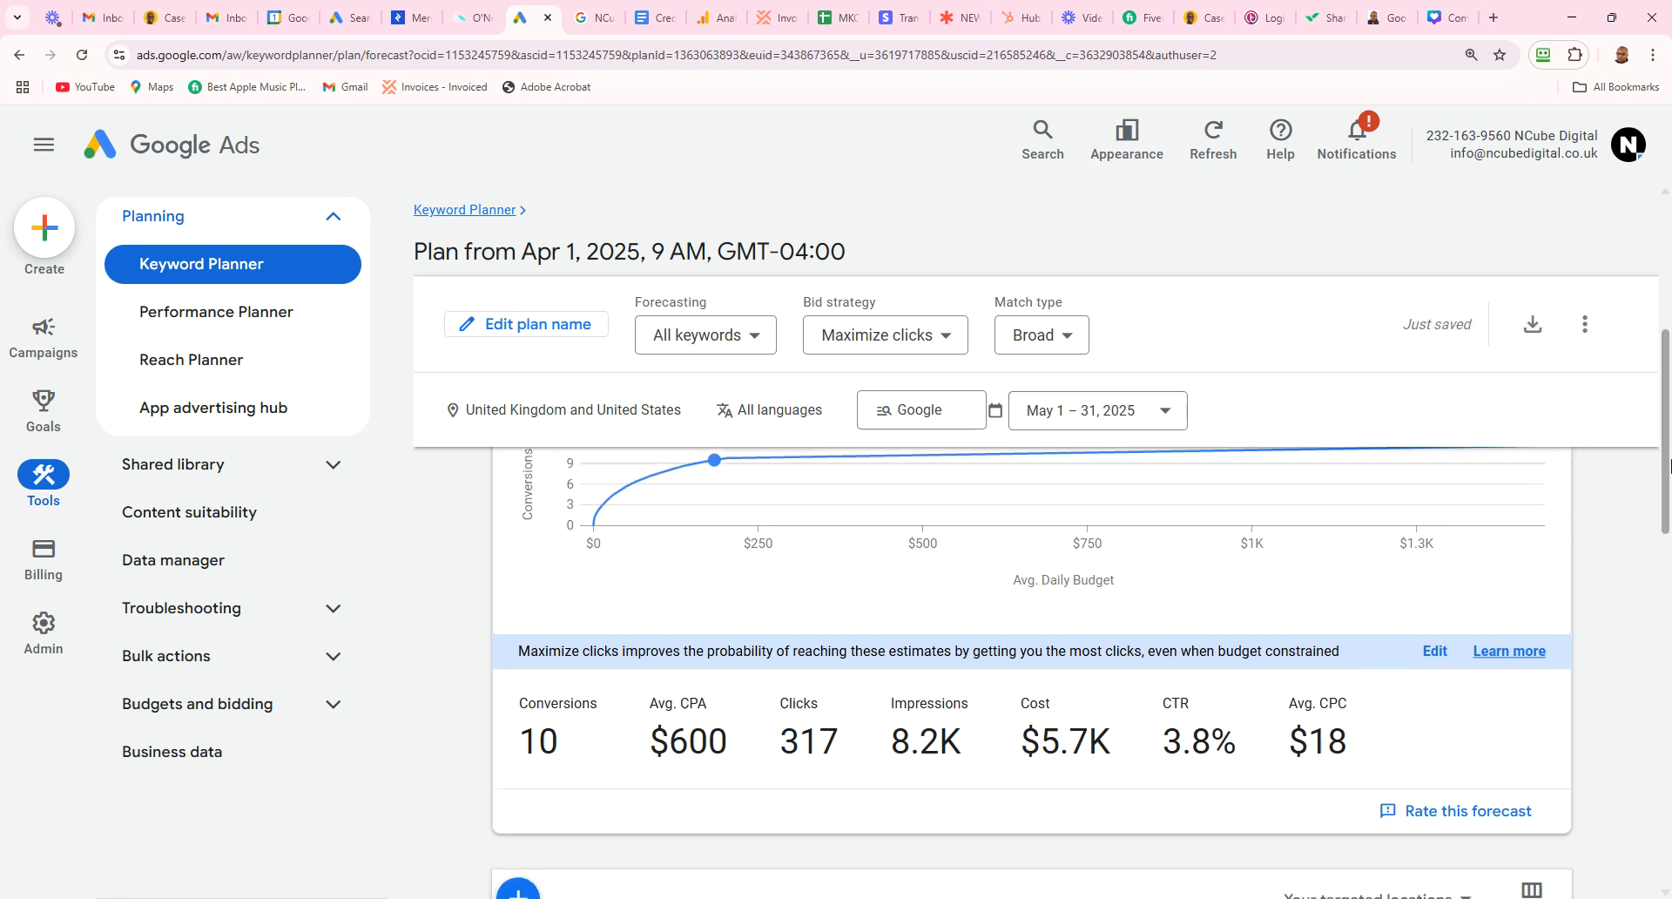
drag(1668, 470, 1668, 529)
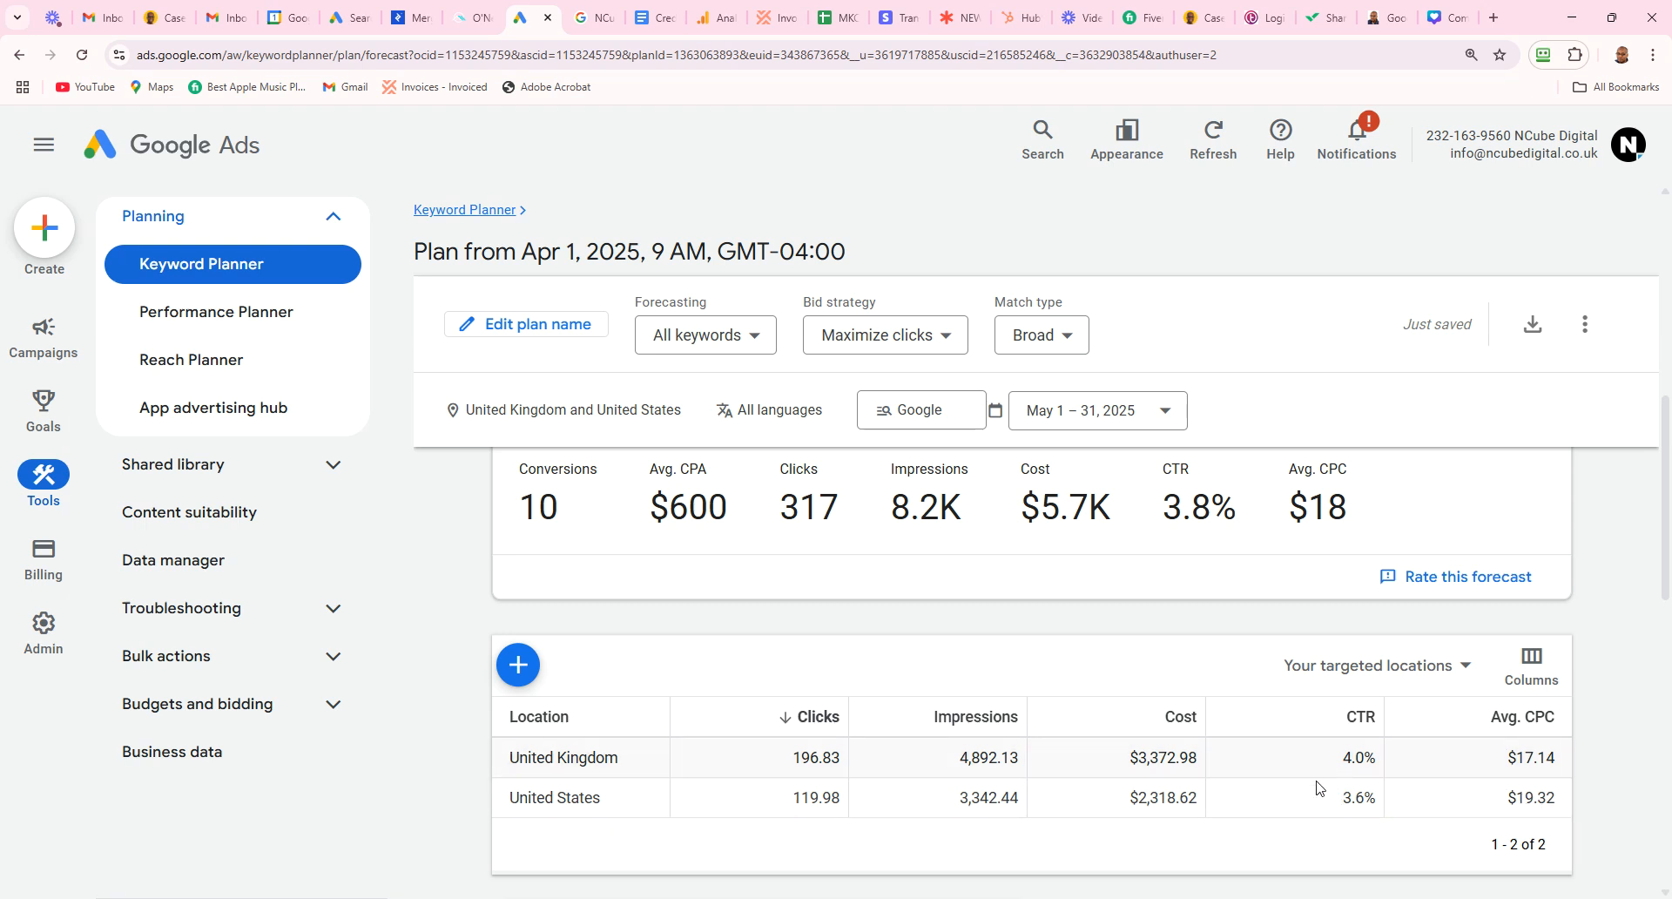
drag(1663, 553, 1664, 433)
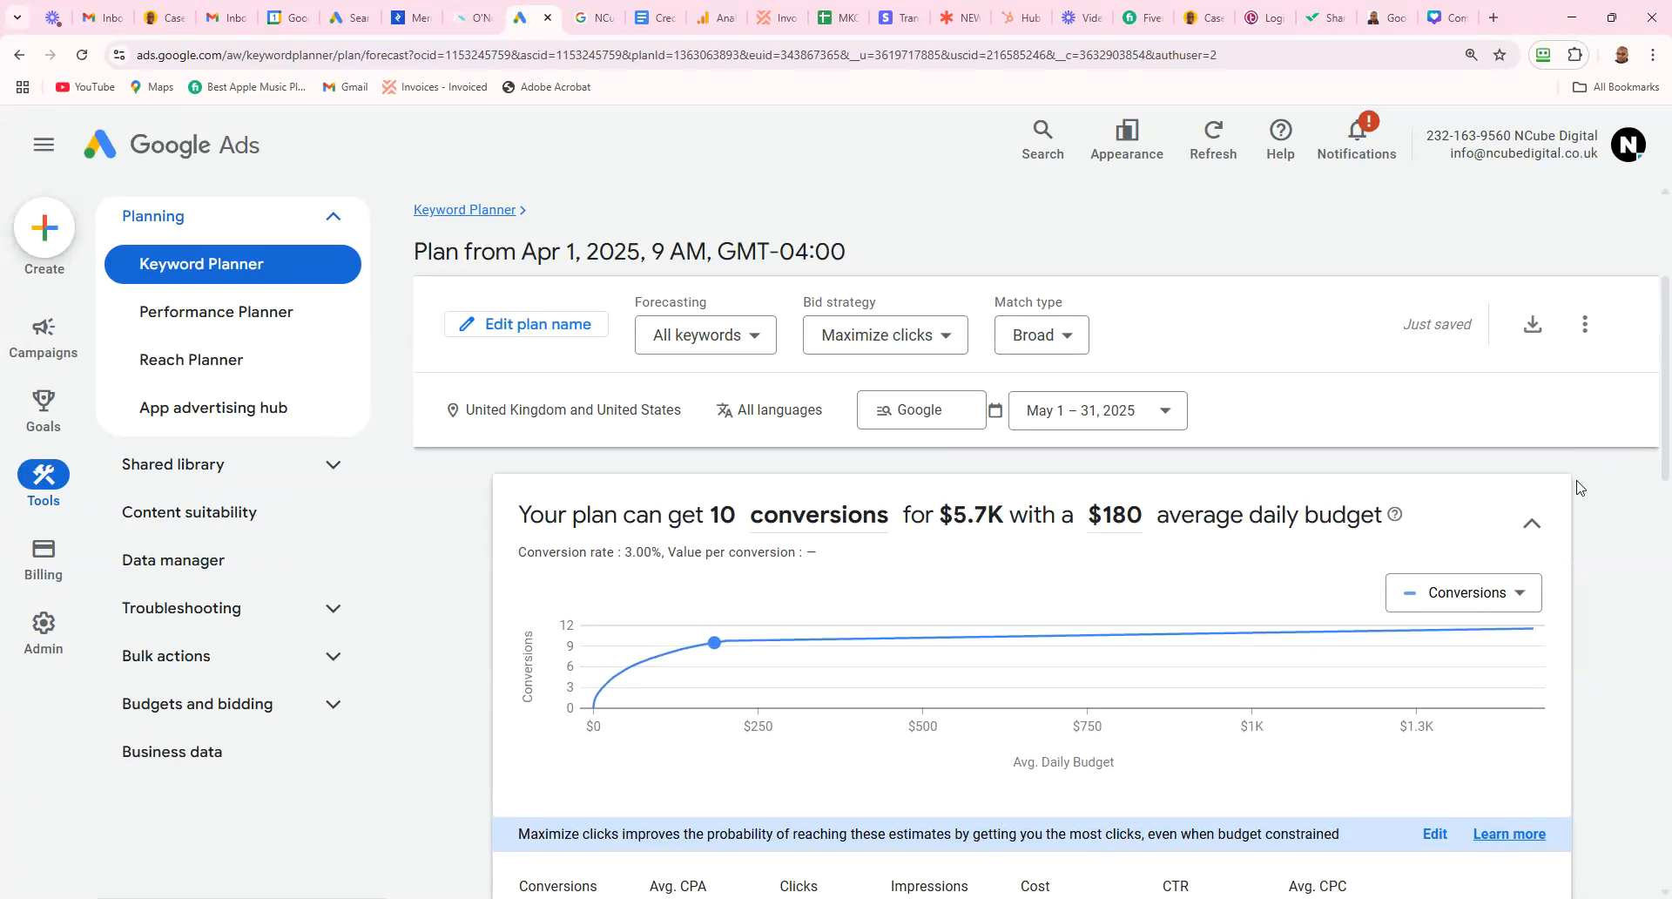
Step: Set the forecast's average daily budget to $50 and review the updated performance metrics
click(1122, 516)
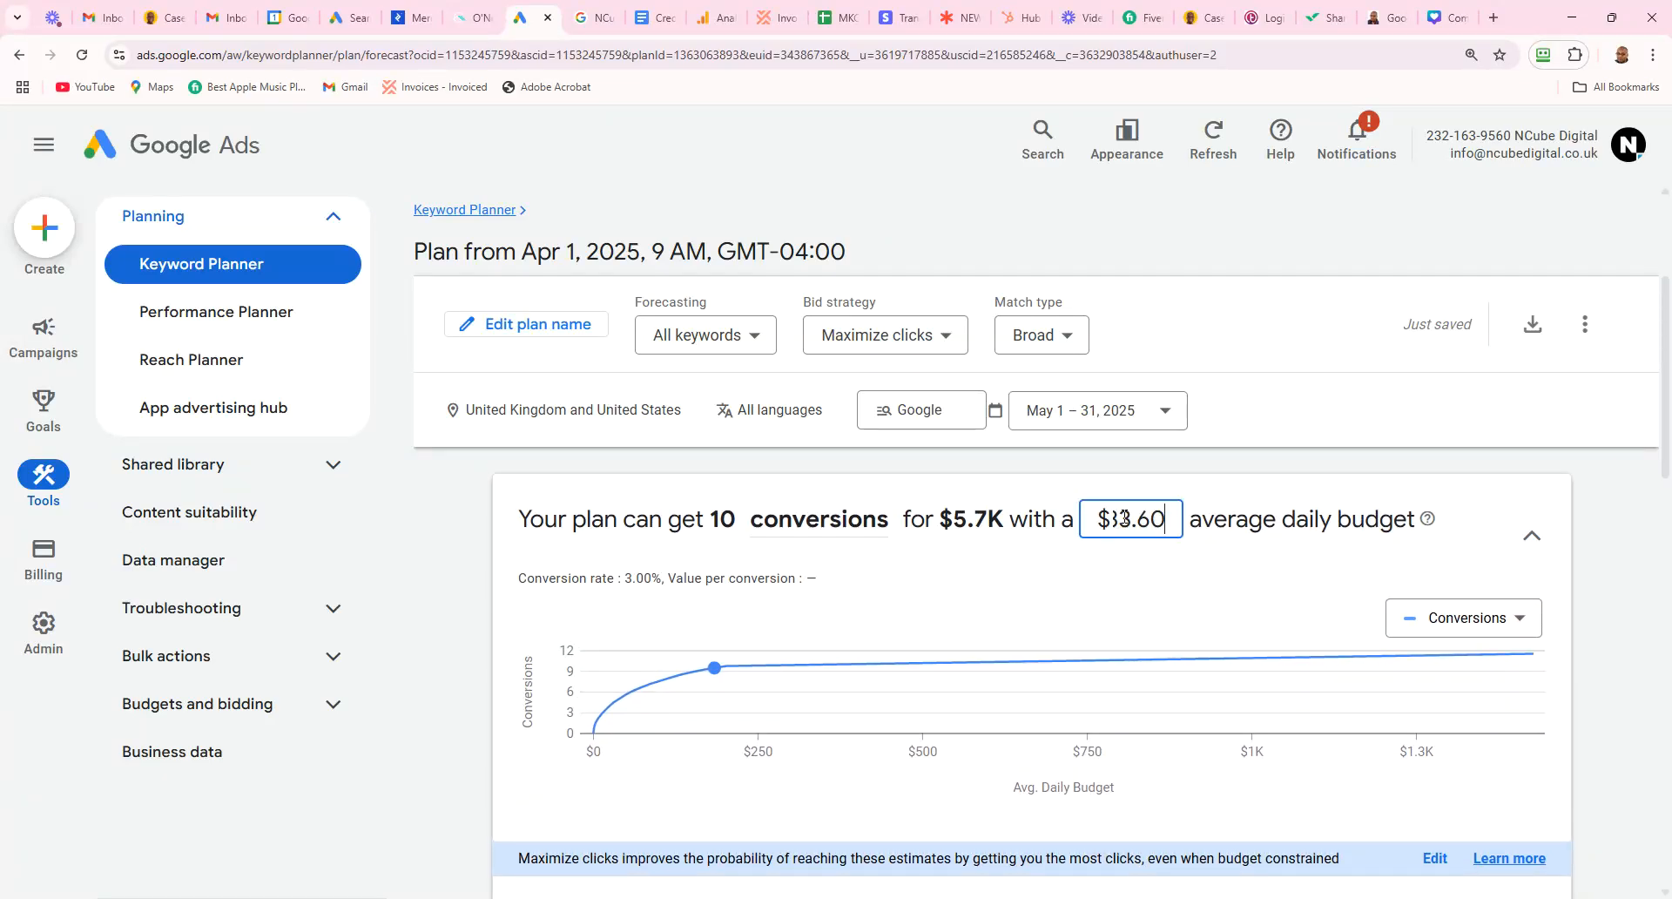
key(BackSpace)
key(BackSpace)
key(BackSpace)
key(BackSpace)
key(BackSpace)
key(BackSpace)
text(50)
key(Return)
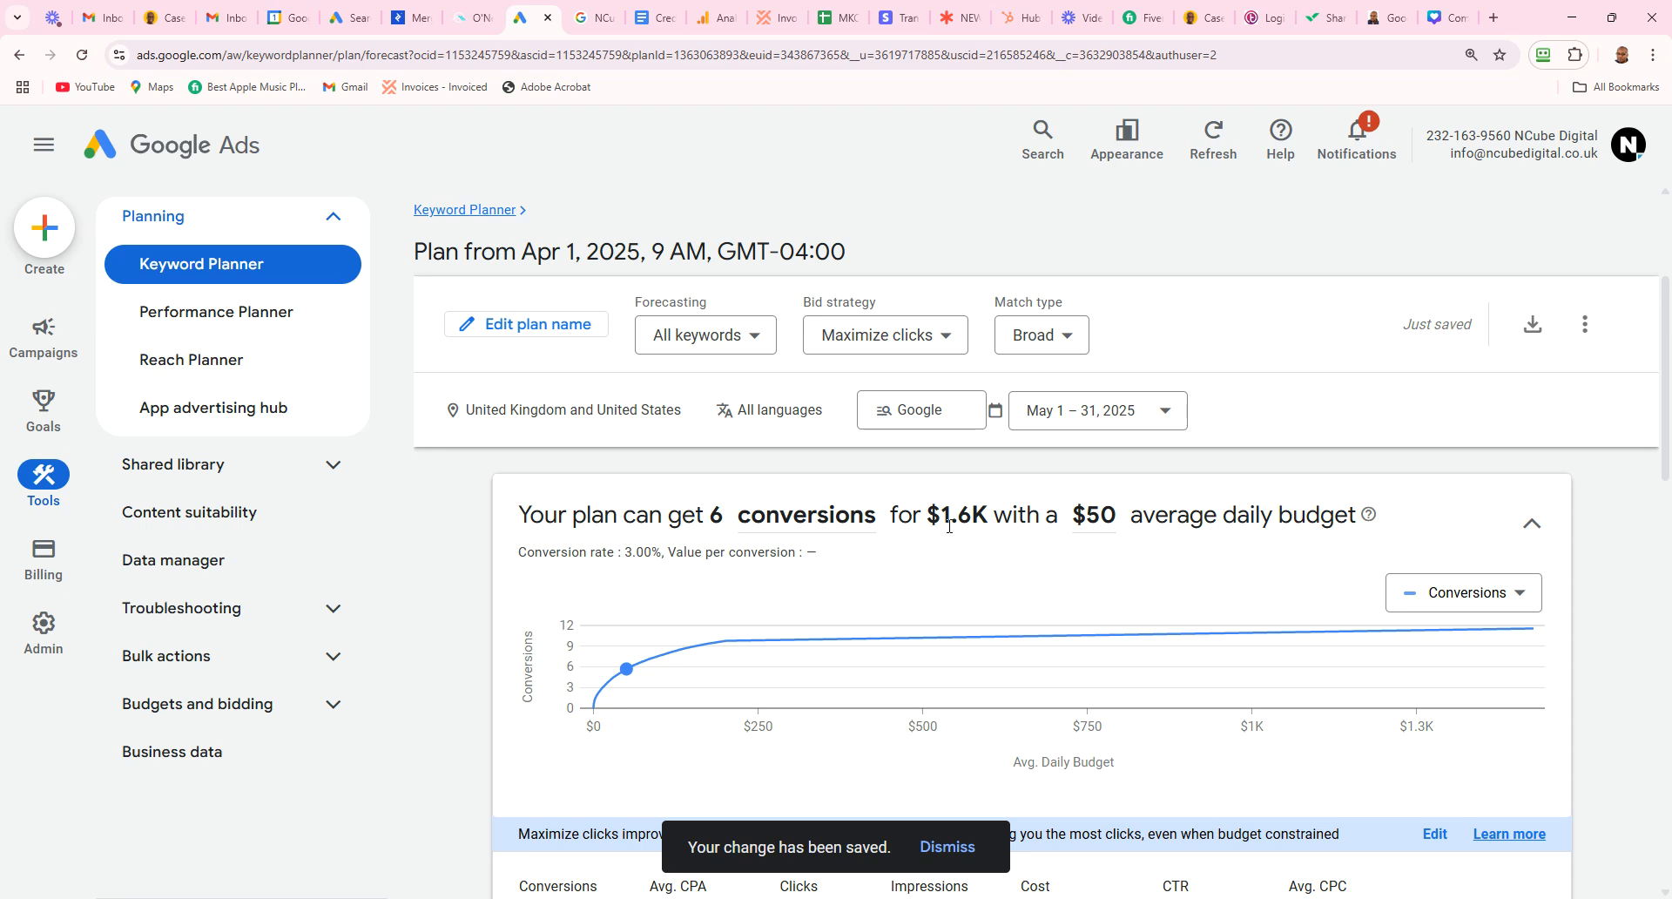
drag(1666, 432, 1666, 490)
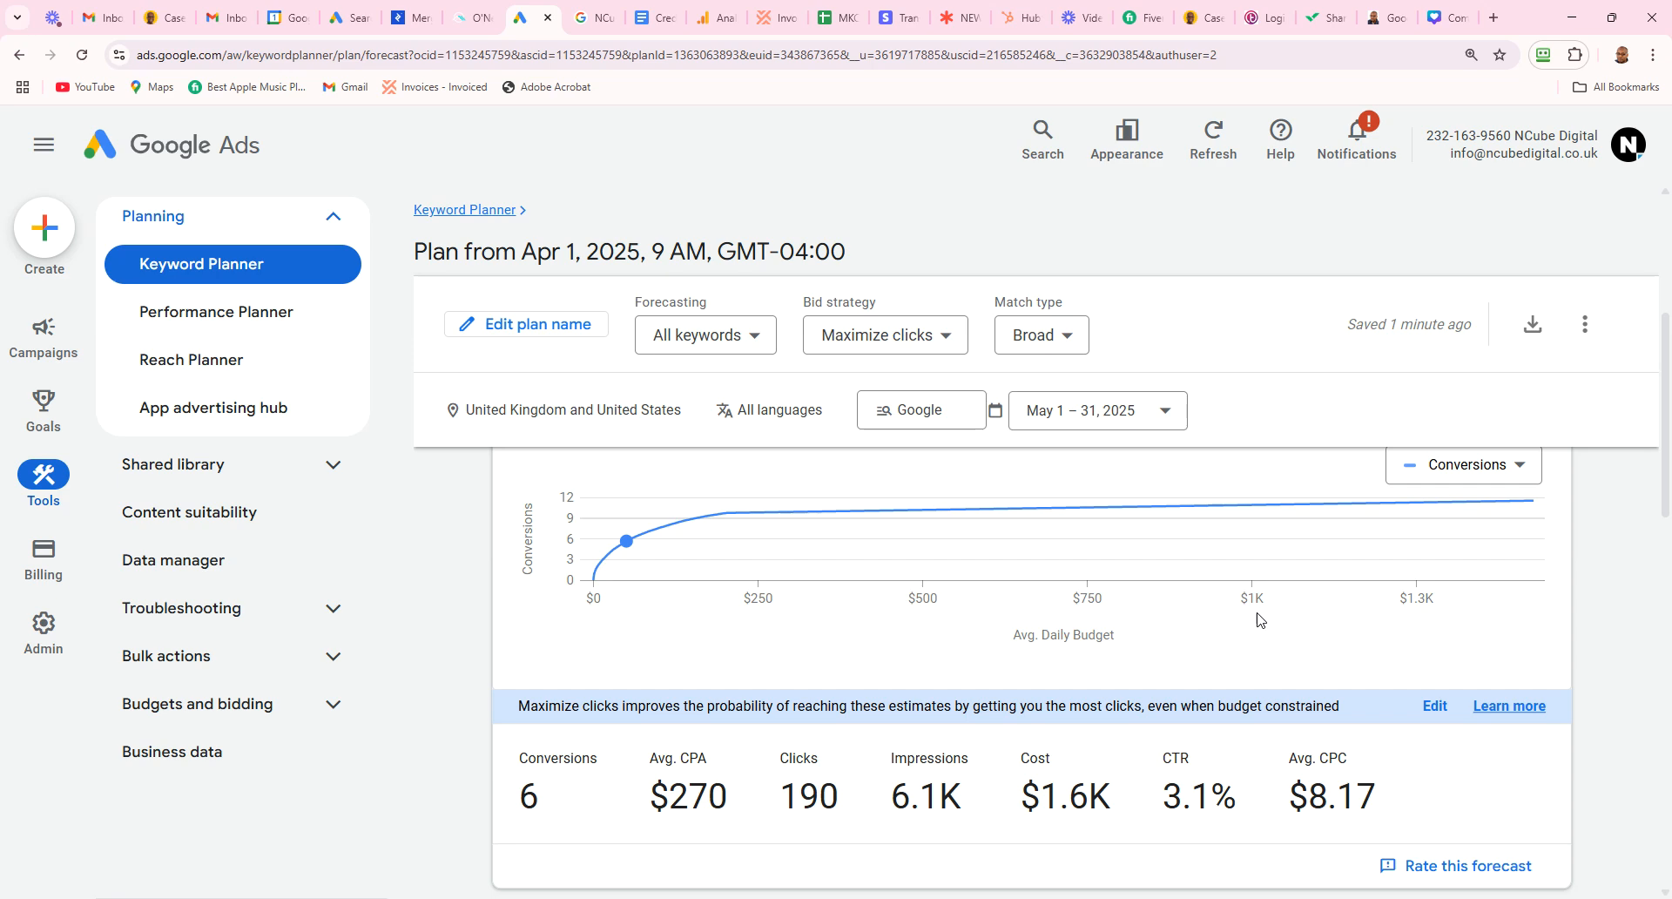
Step: Return to the plan's keyword ideas for "google ads specialist" and examine the keyword list with its monthly searches and competition
mouse_move(1366, 540)
scroll(1668, 505, up, 5)
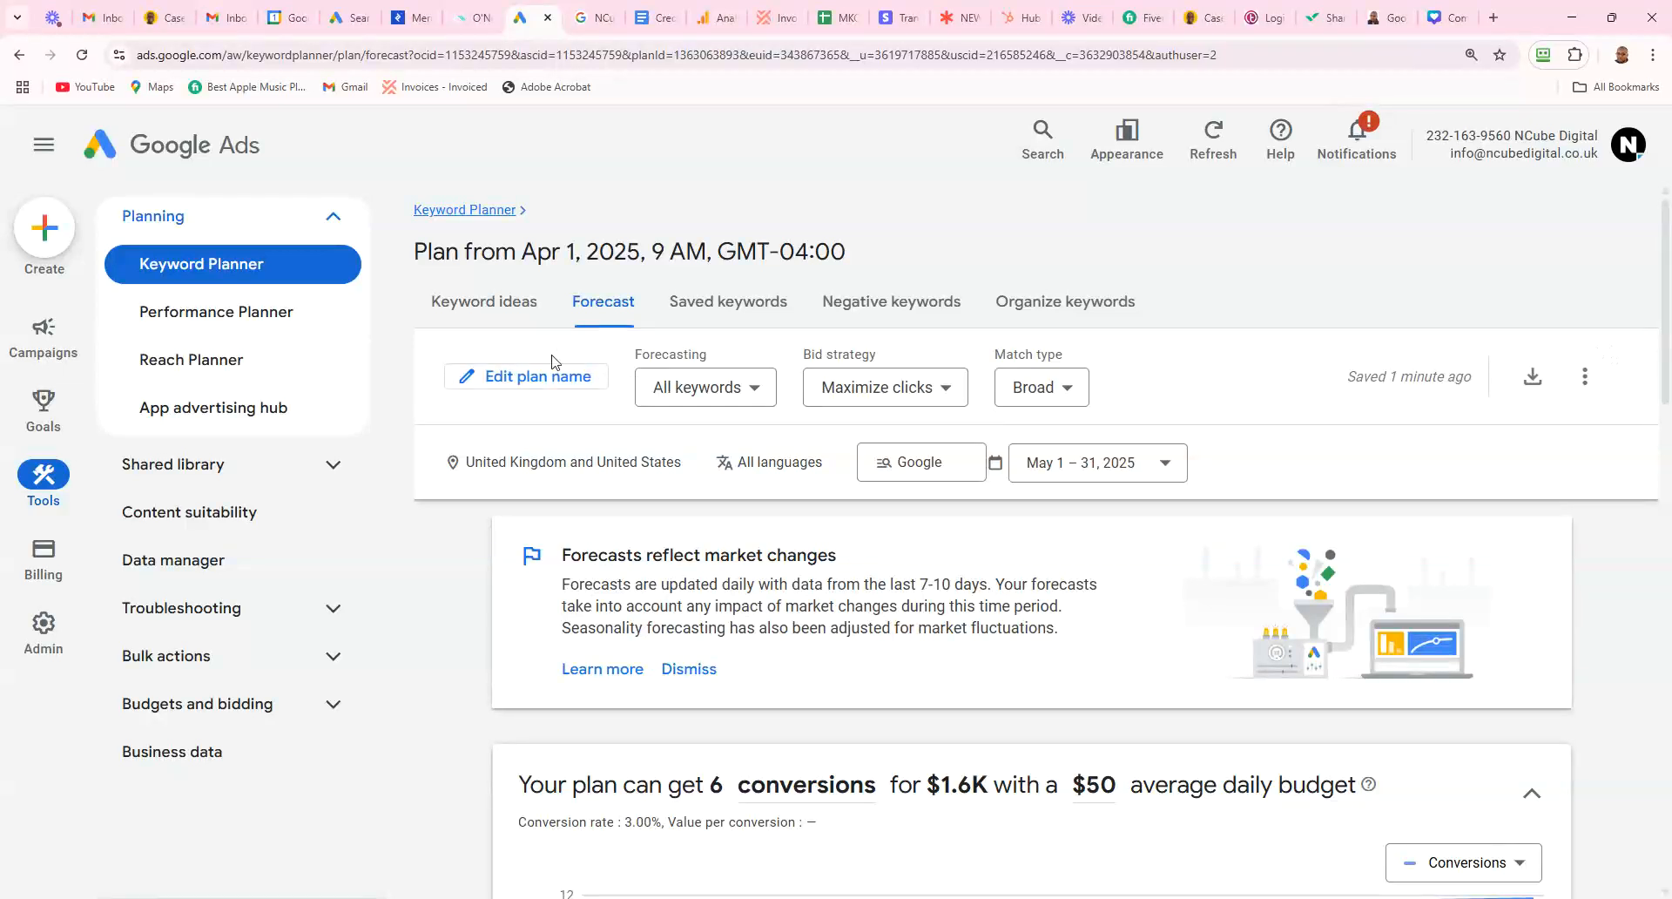
click(497, 305)
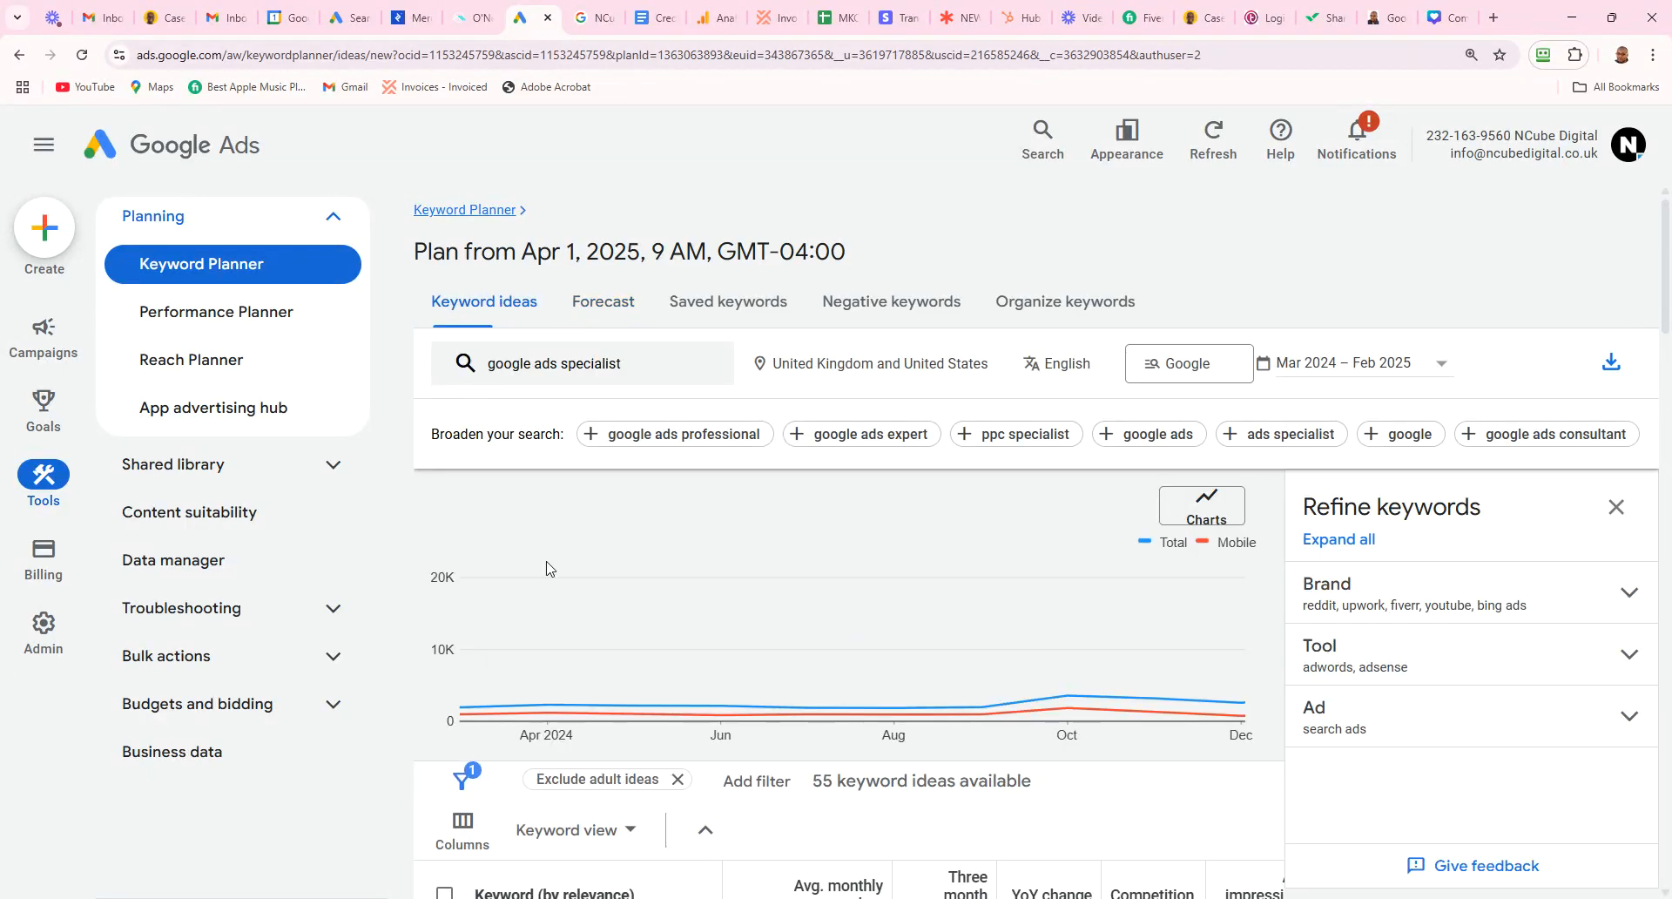
scroll(1669, 390, down, 4)
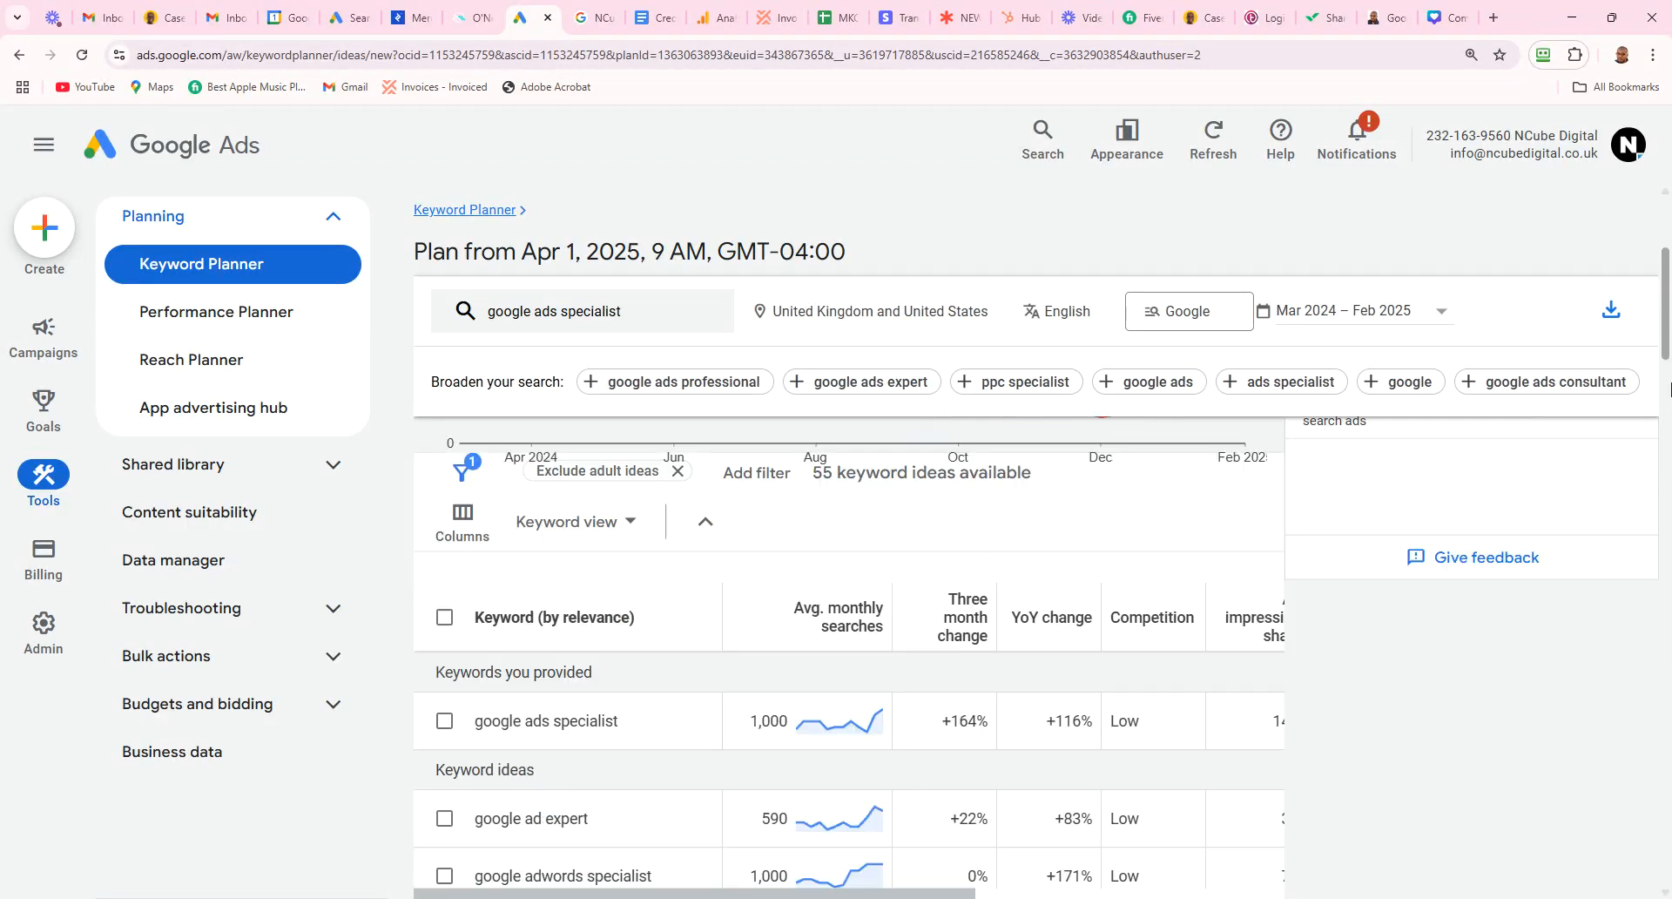